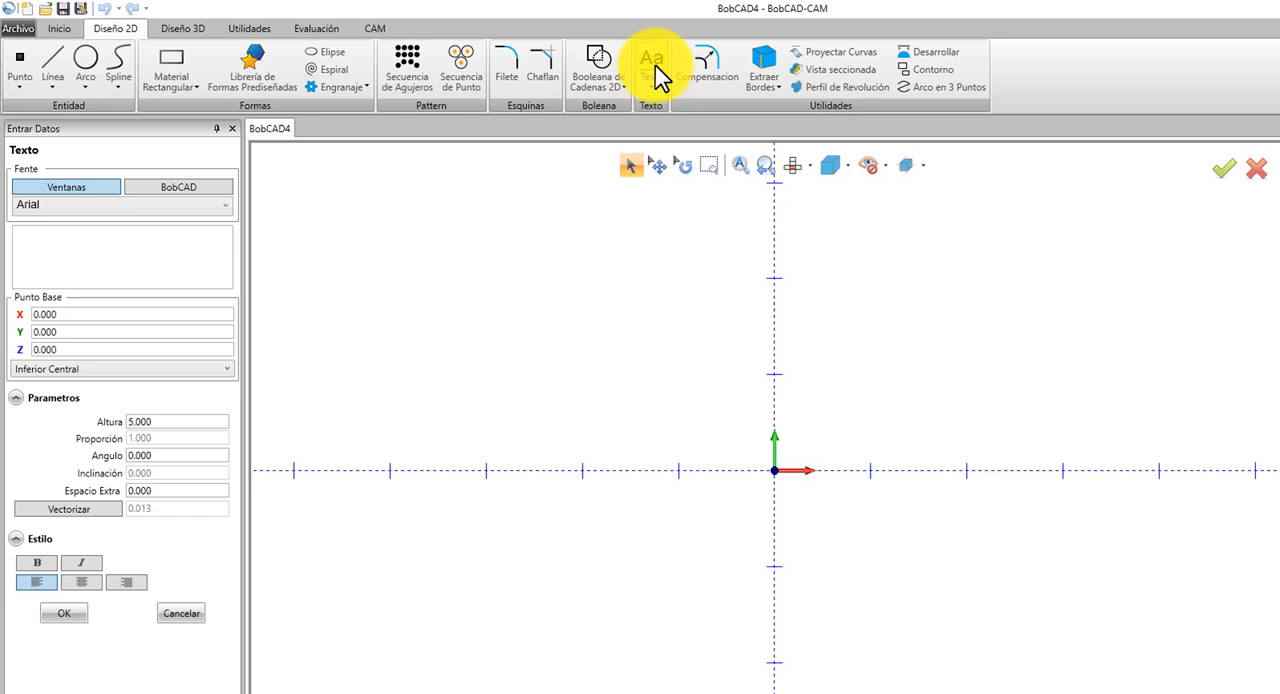
Enter BobCAD-CAM as the text content in the Arial font.
click(100, 258)
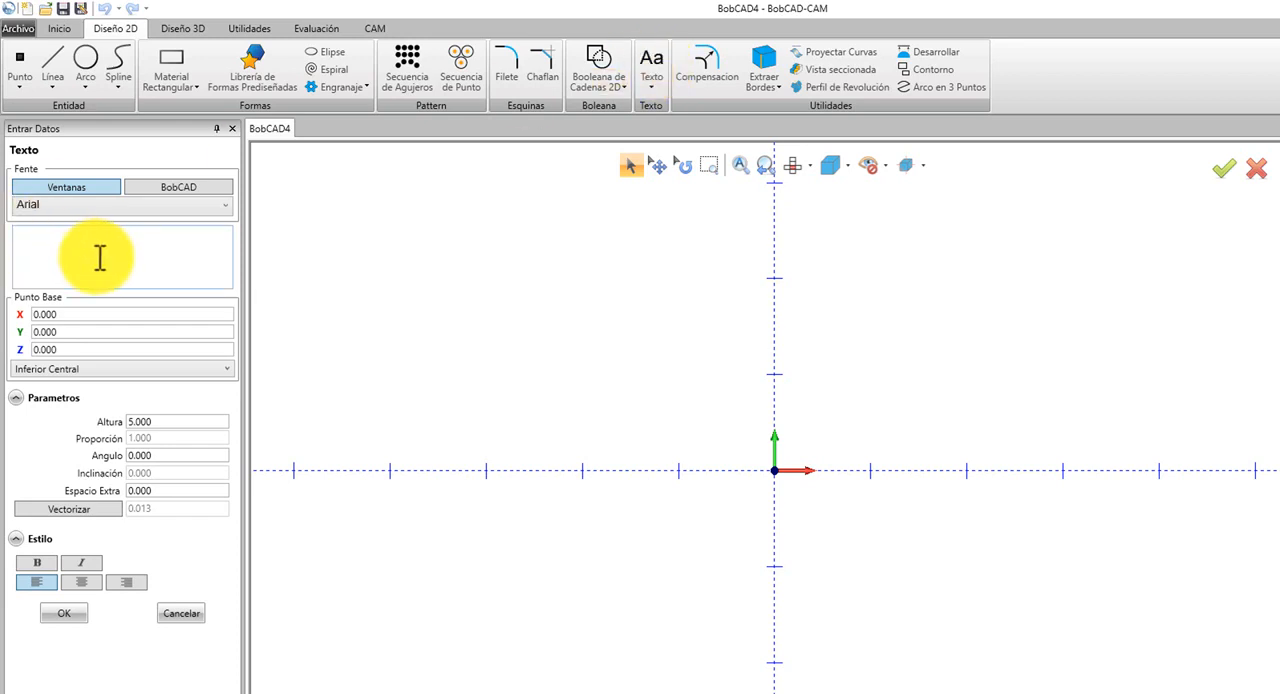
text(Bob)
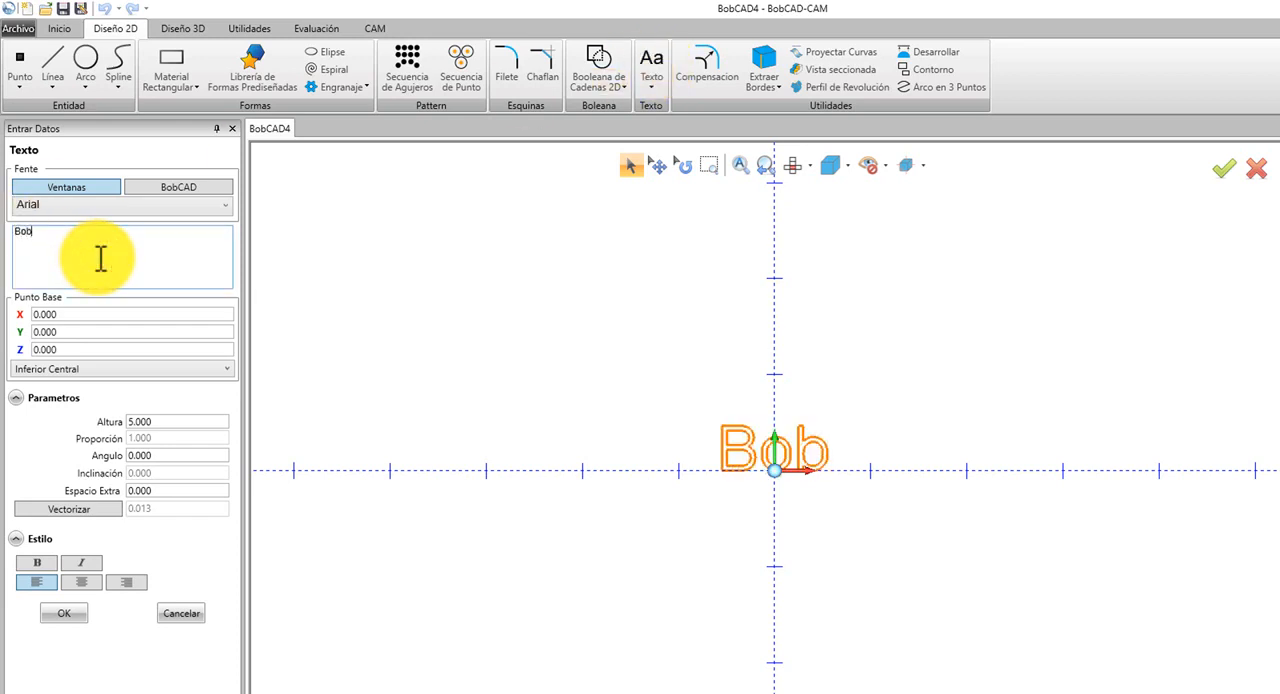
text(CAD-CAM)
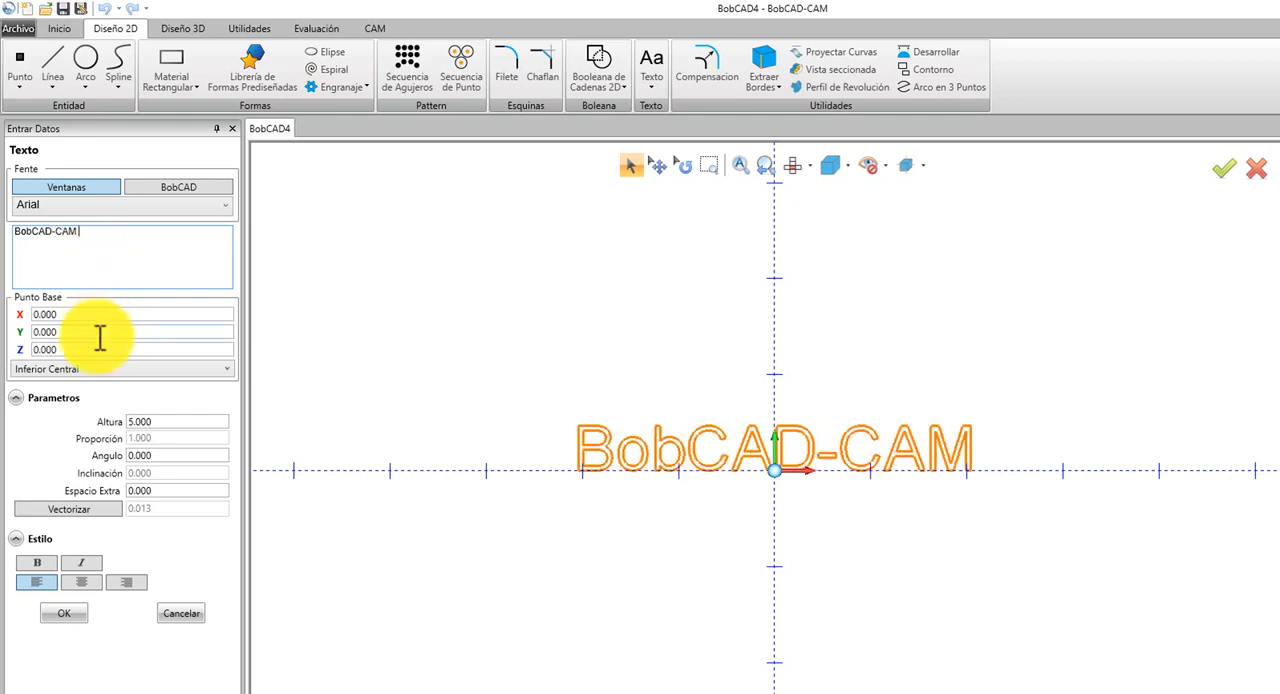
Anchor the text by its centre (Centro), move its base point up to Y 16, and cancel the text.
click(91, 372)
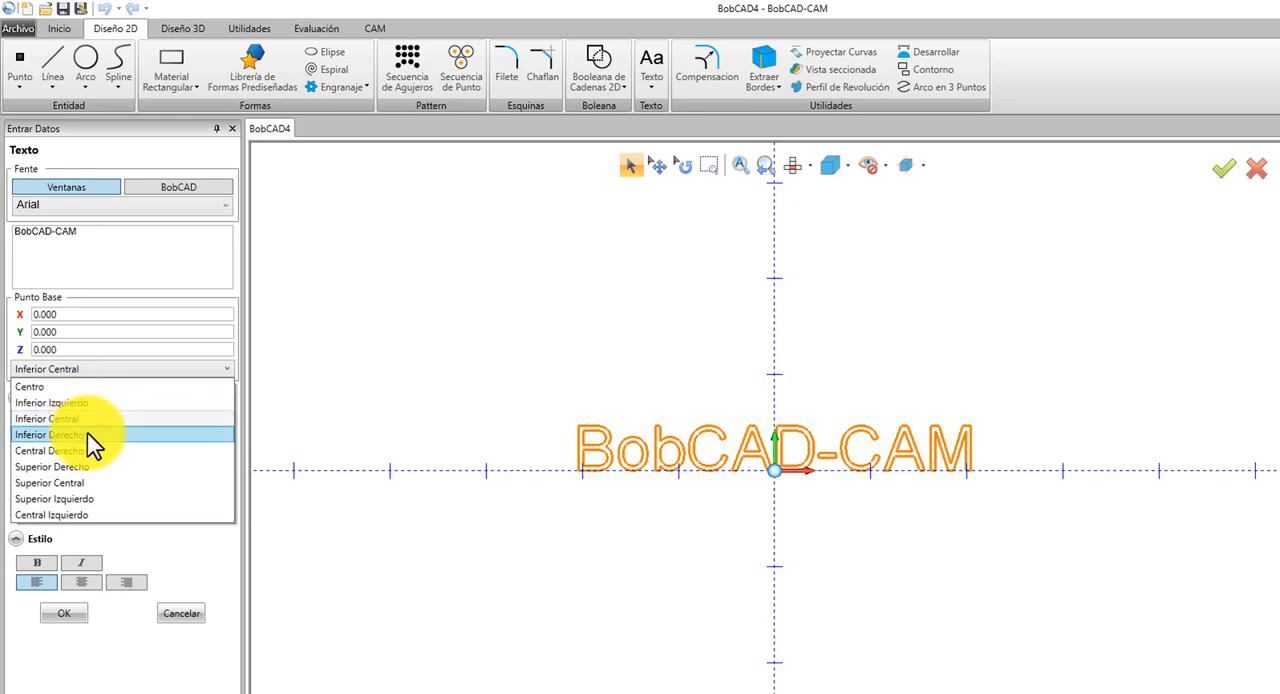
click(90, 387)
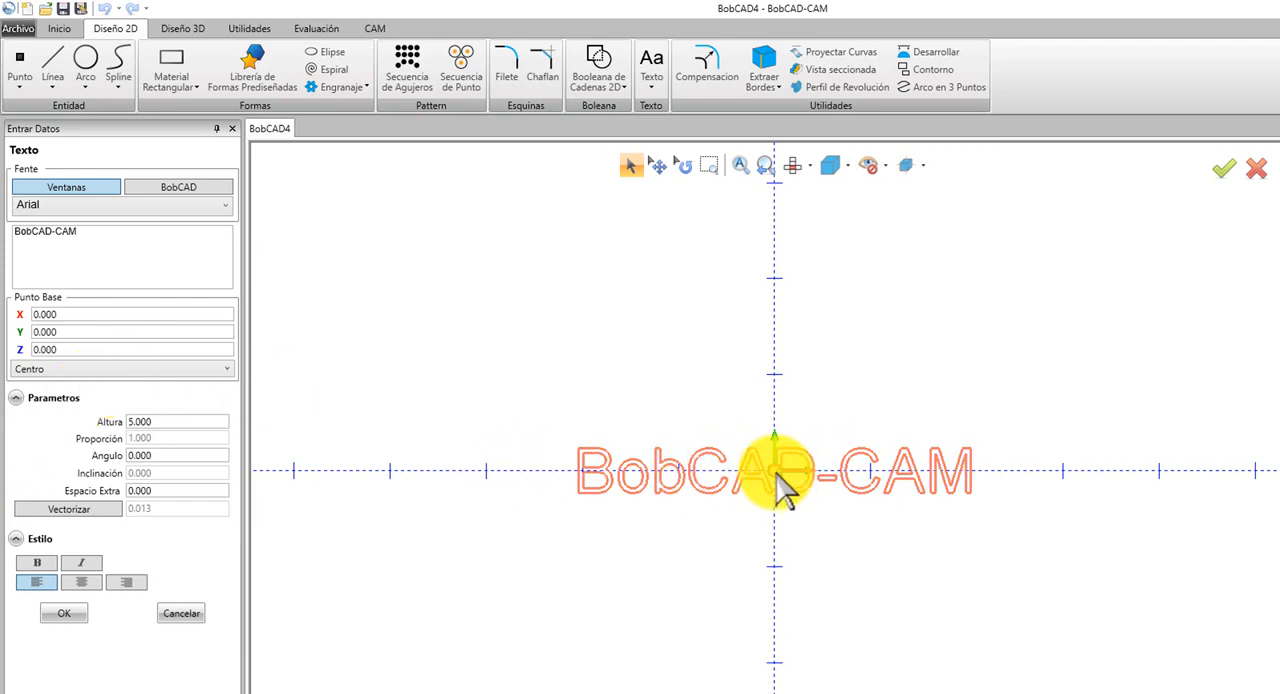
drag(775, 463, 775, 314)
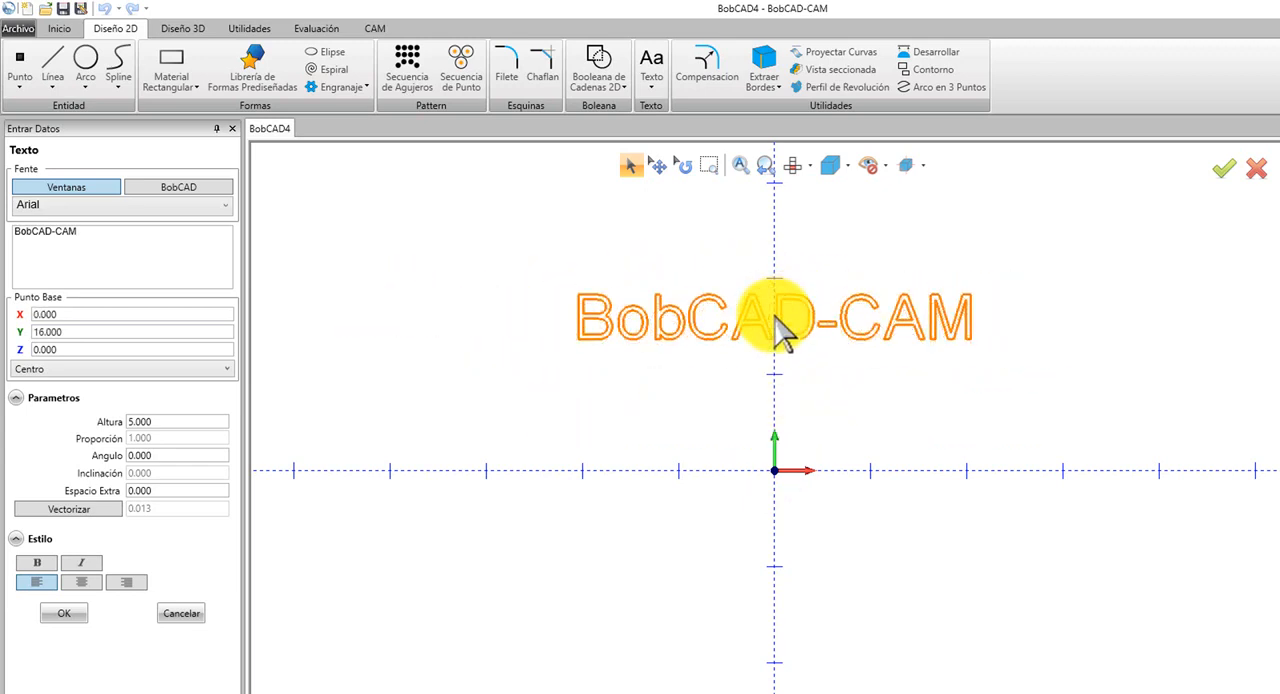
right_click(776, 318)
click(784, 338)
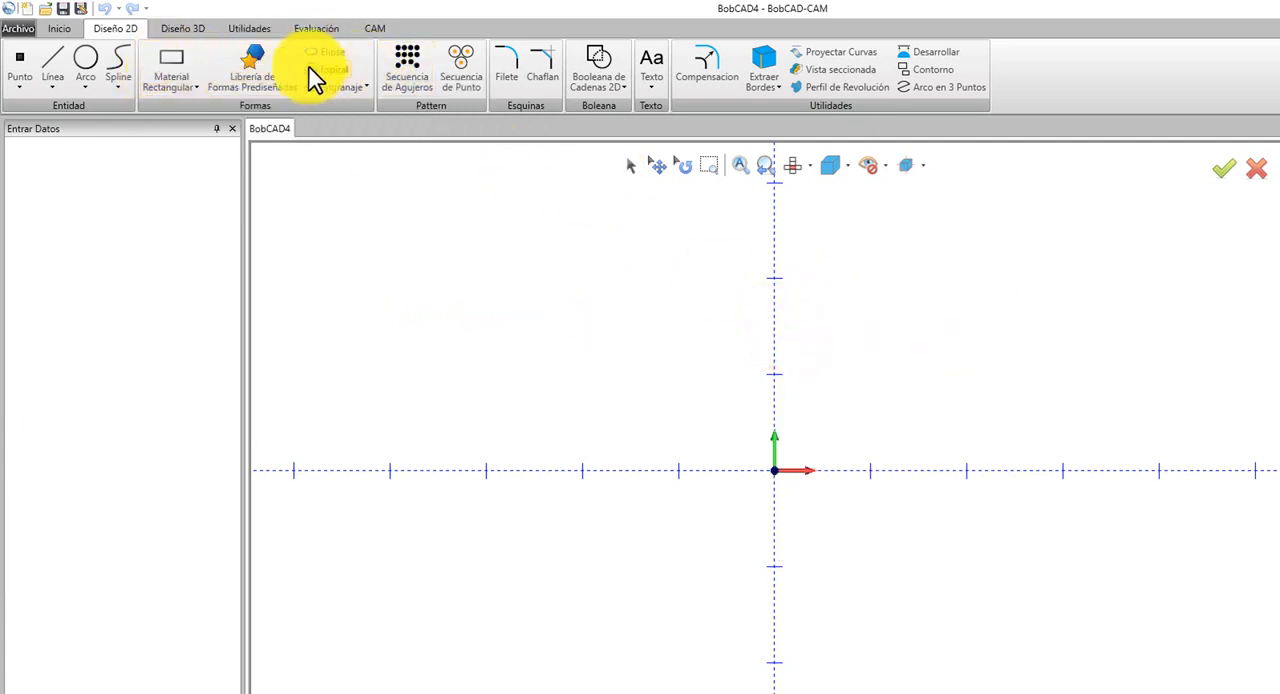
Create a full circle of radius 50.8 centred on the origin.
click(80, 72)
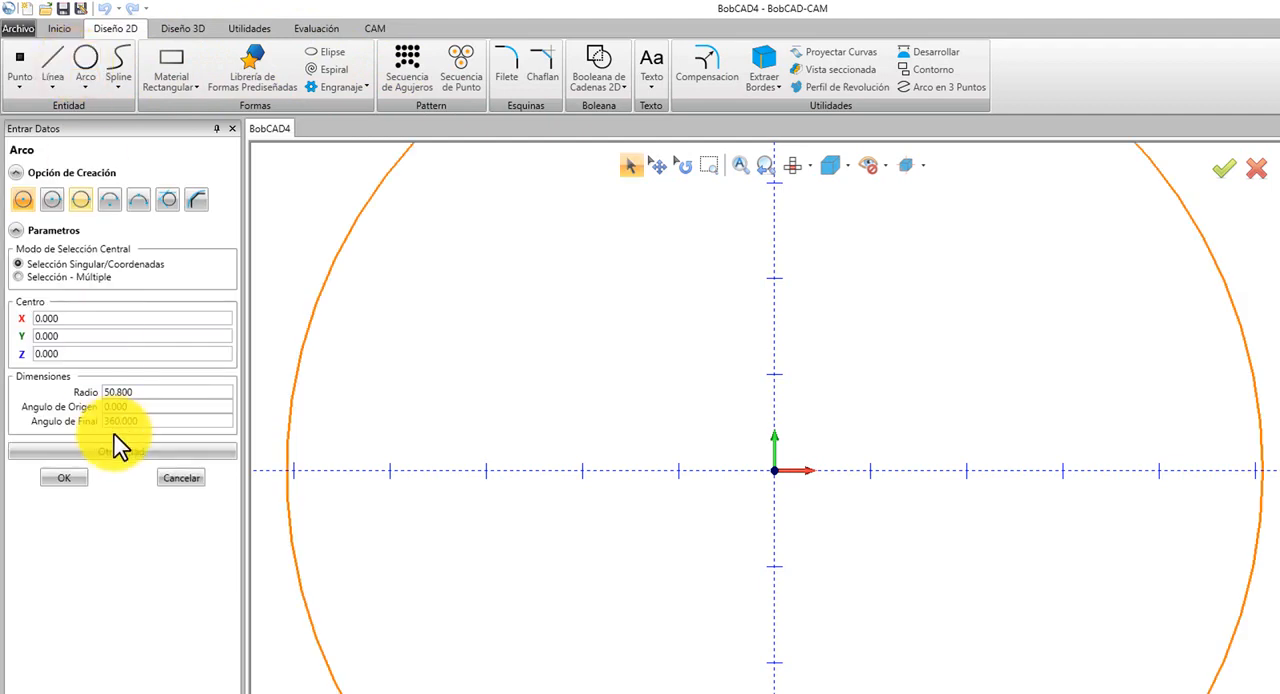
click(83, 476)
scroll(845, 440, down, 5)
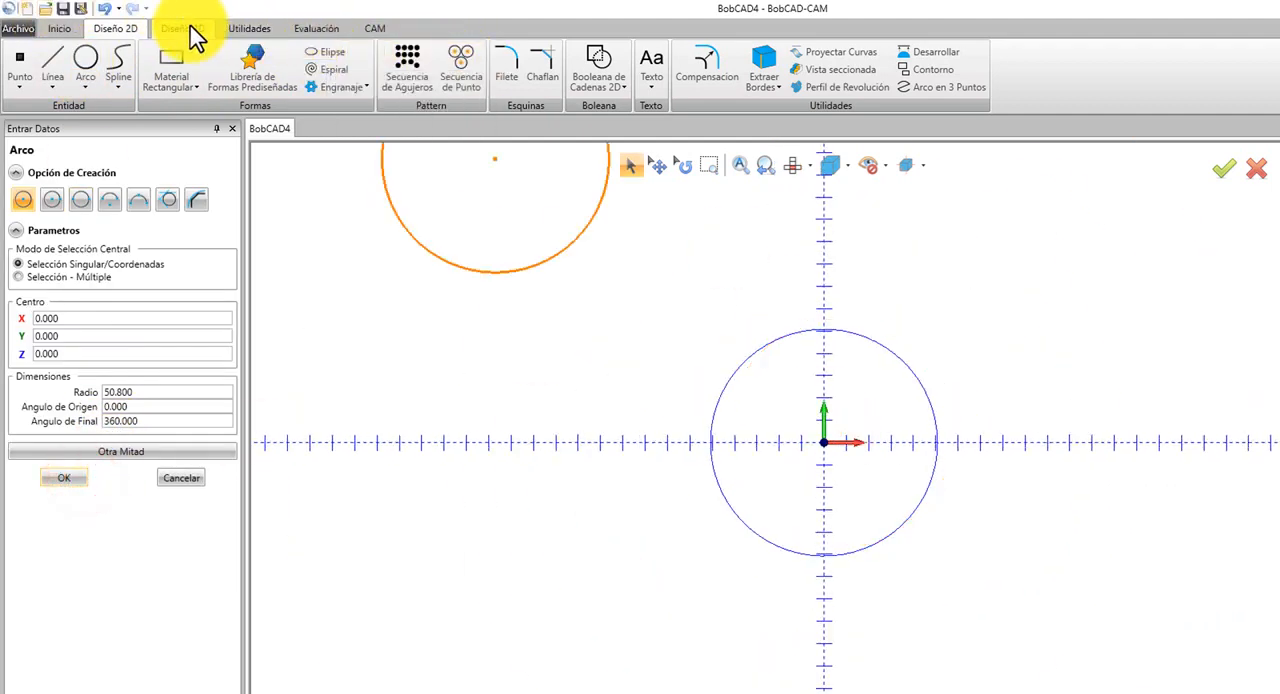
Start a new text and enter BobCAD-CAM as its content.
click(651, 66)
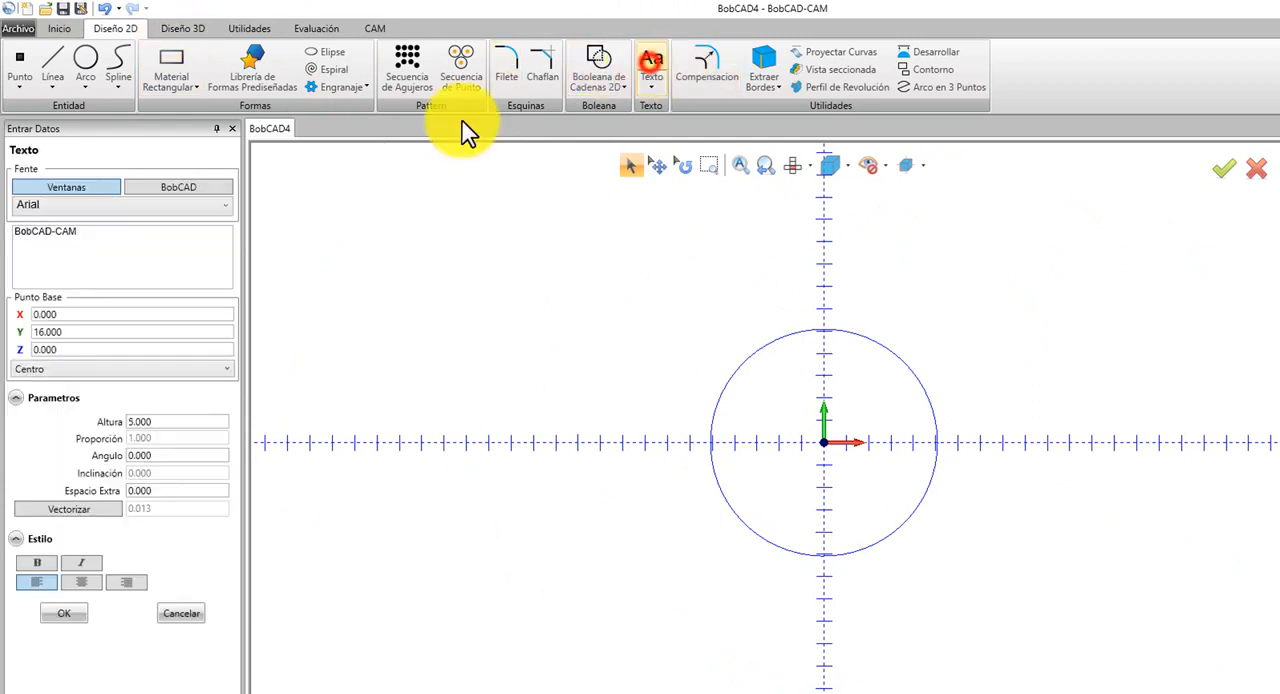
click(82, 280)
text(BobCAD-CAM)
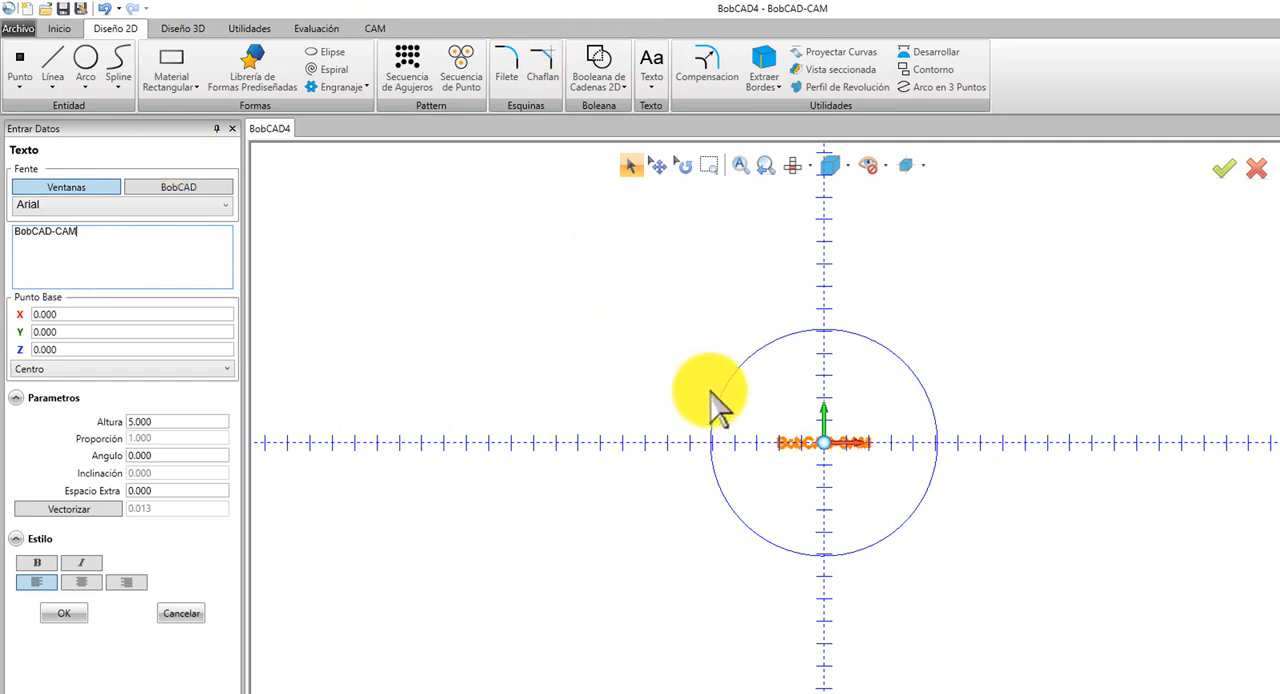
Snap the text's base point to the circle's top point, and move it to the circle's upper-left point at X -35.921, Y 35.921.
drag(823, 442, 823, 328)
scroll(826, 330, up, 3)
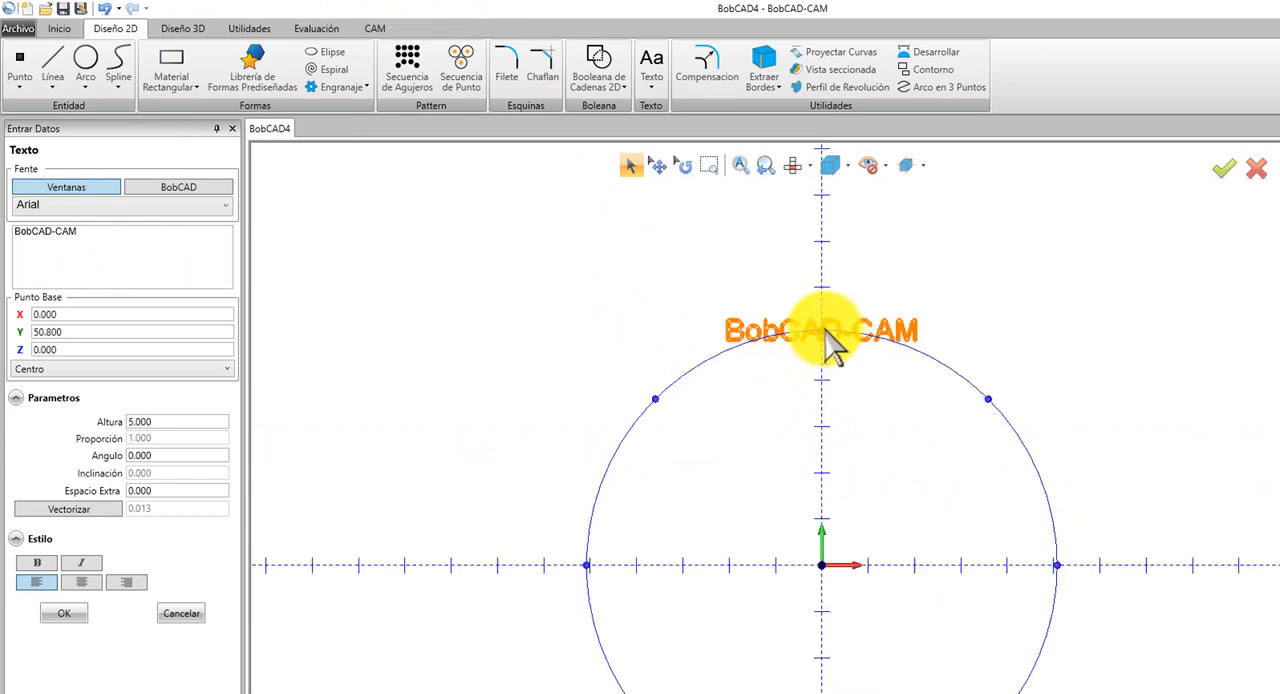
drag(723, 355, 656, 400)
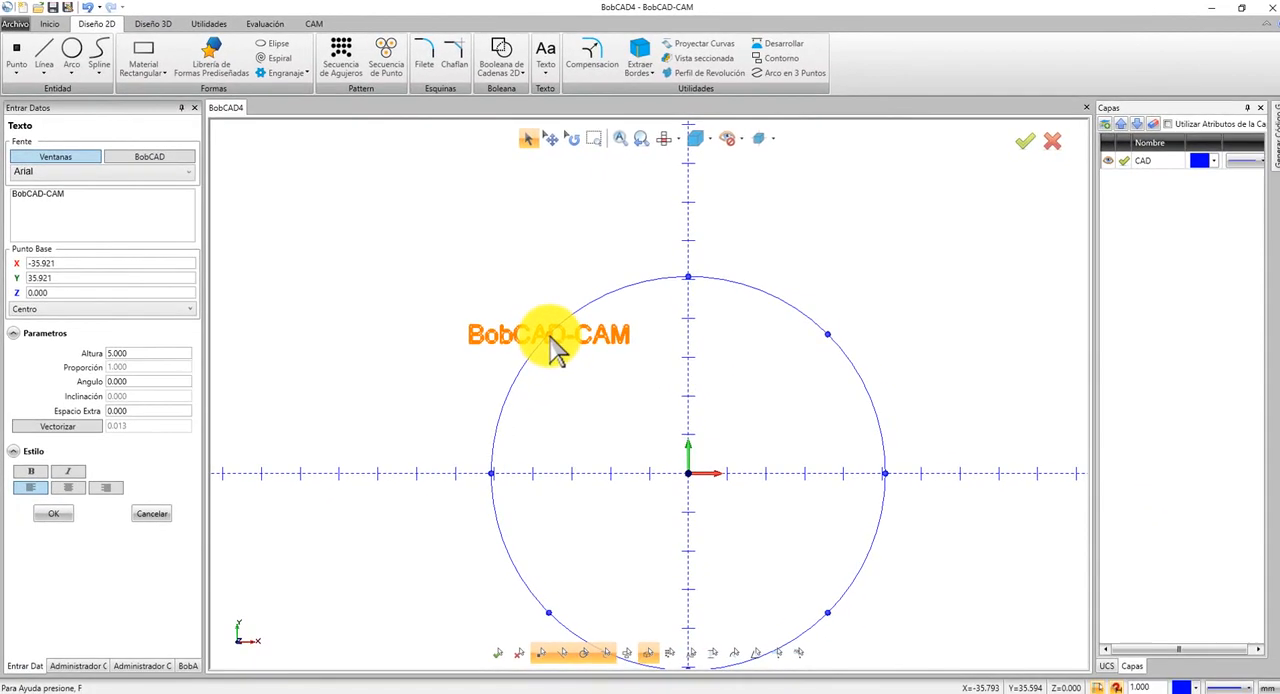
Set the text's anchor to Inferior Izquierdo and snap it to the circle's upper-left point, then to its upper-right point.
click(82, 320)
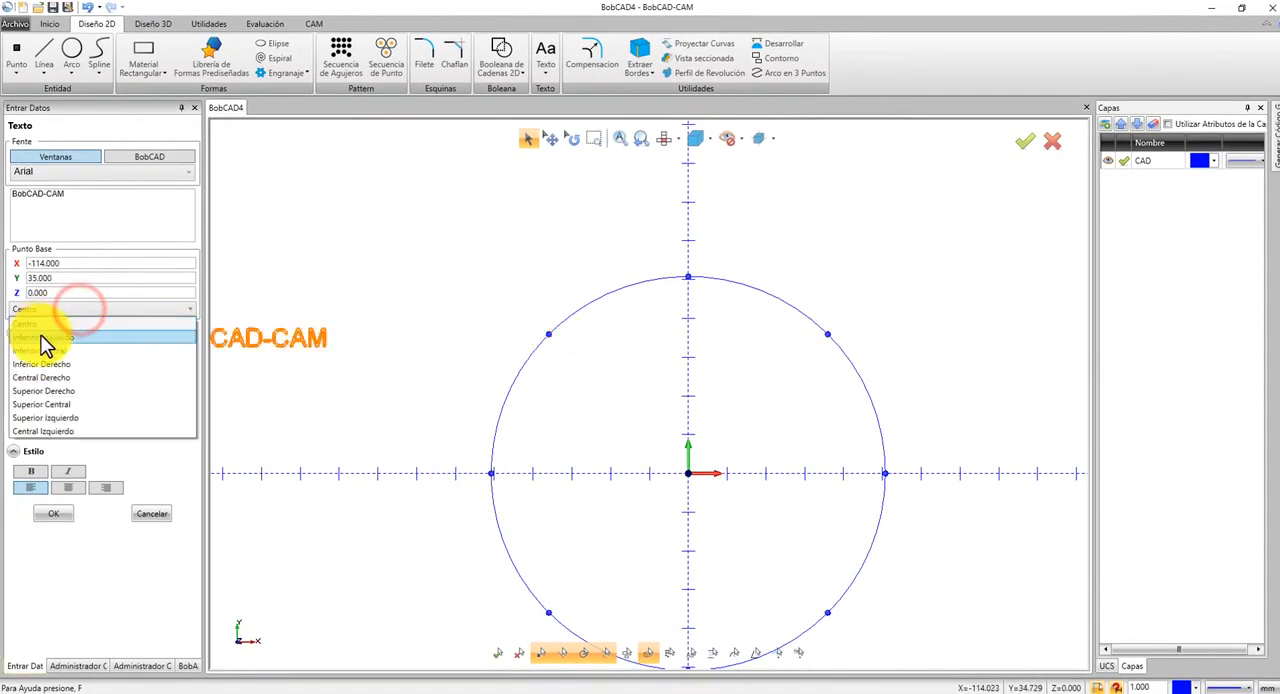
click(40, 337)
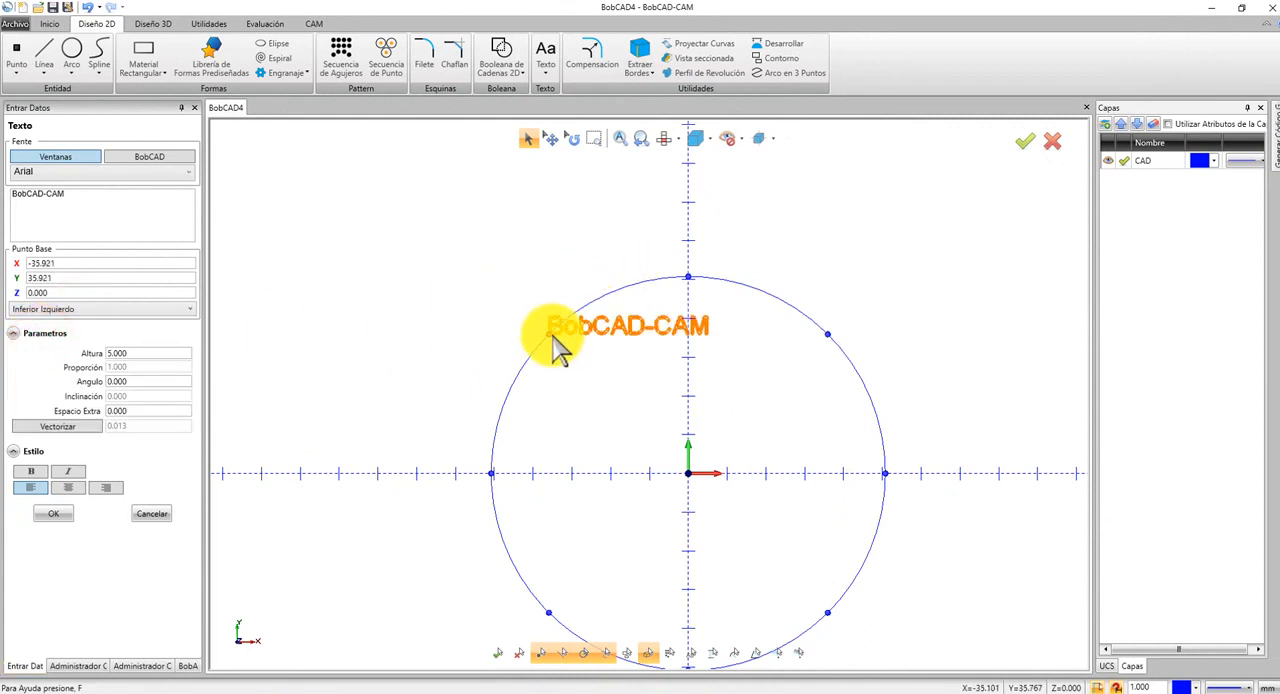
scroll(557, 345, up, 6)
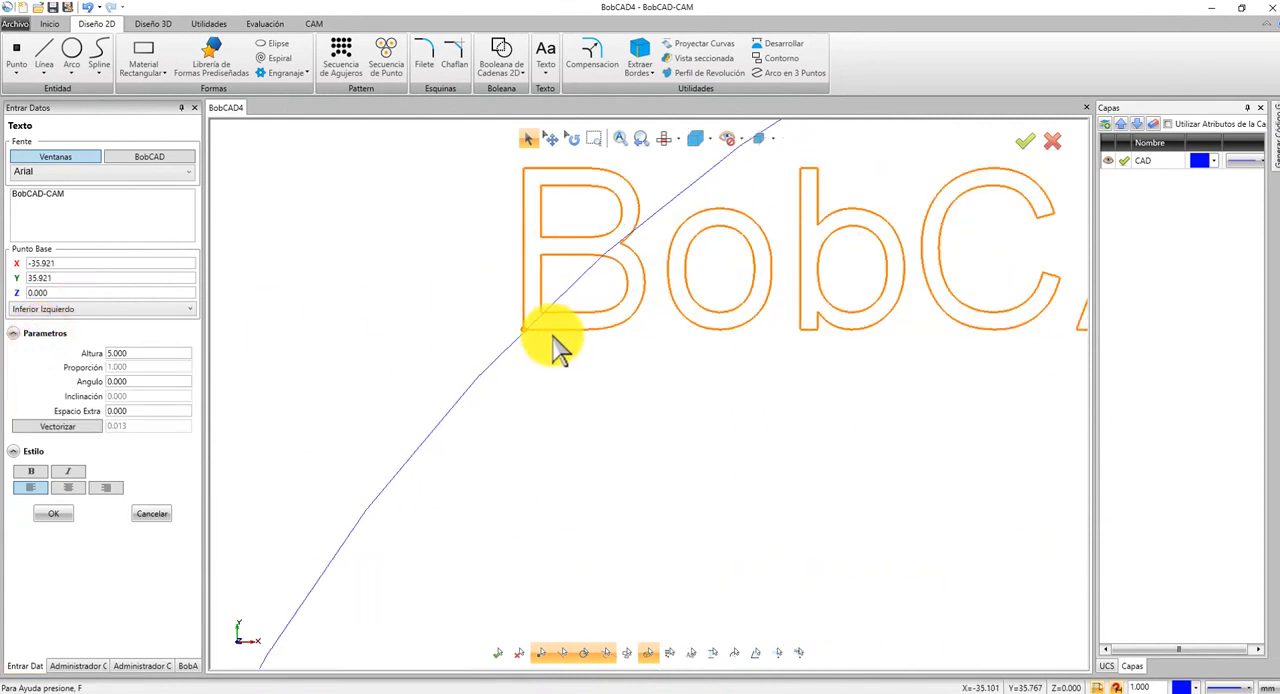
scroll(553, 340, down, 5)
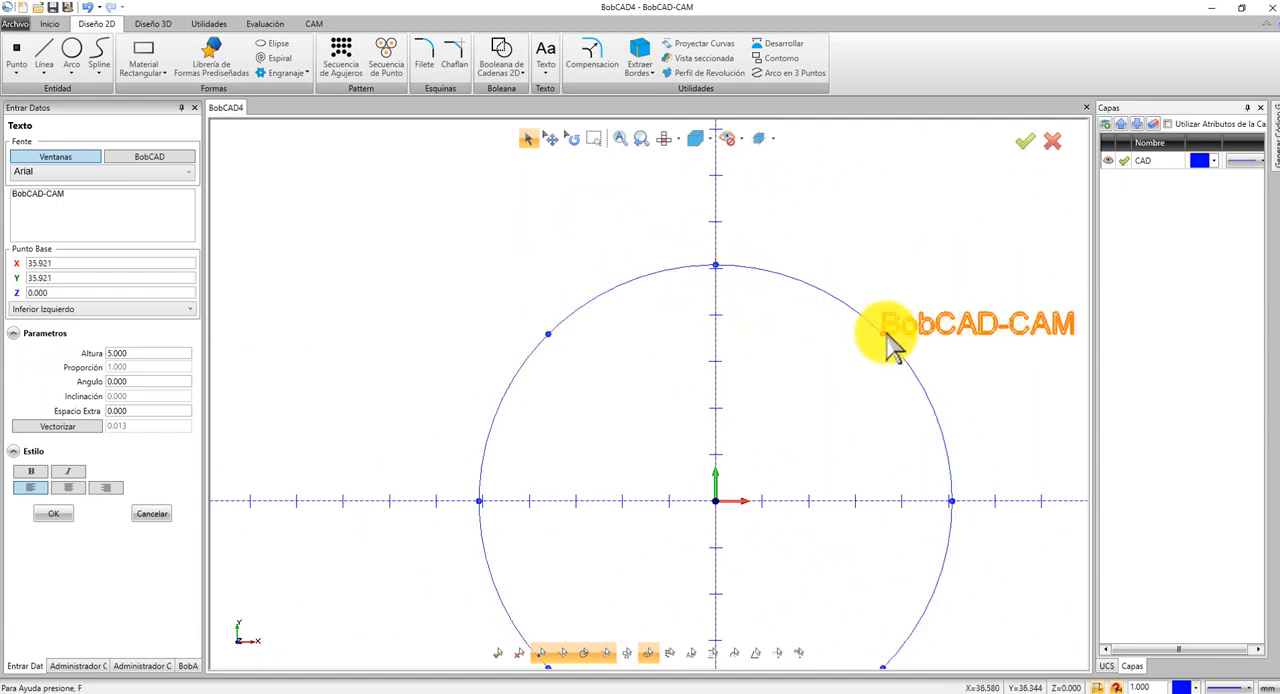
scroll(893, 342, down, 2)
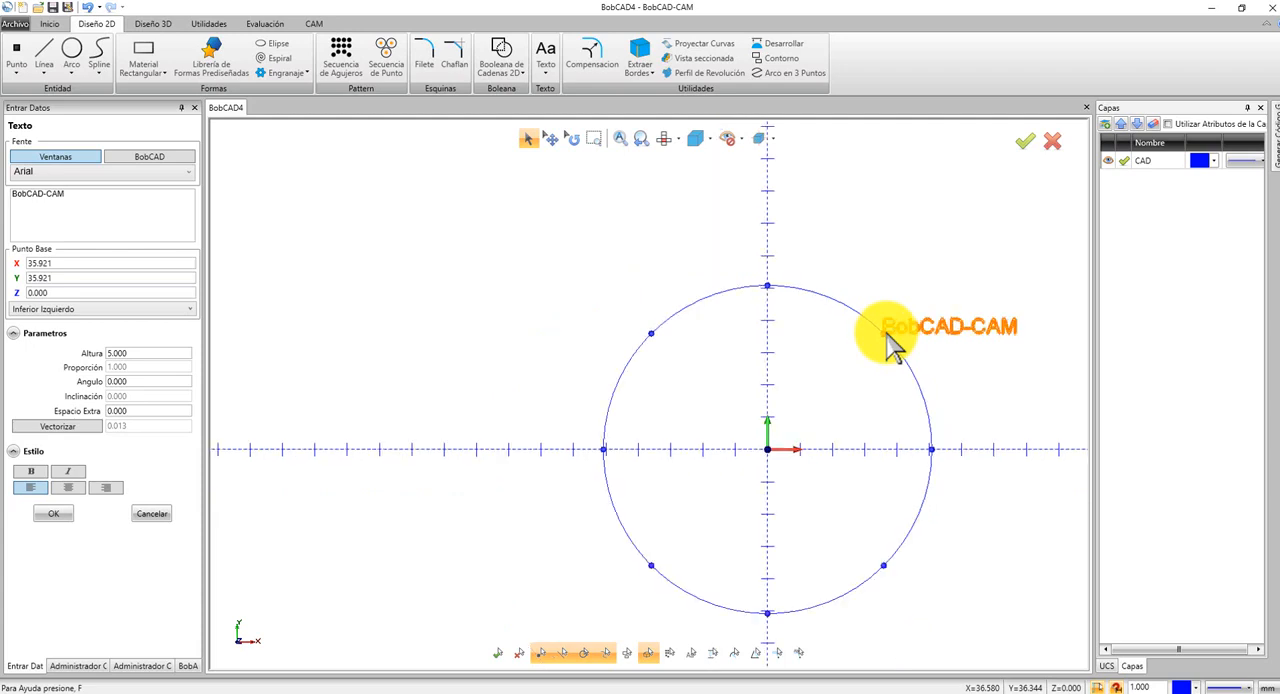
click(878, 332)
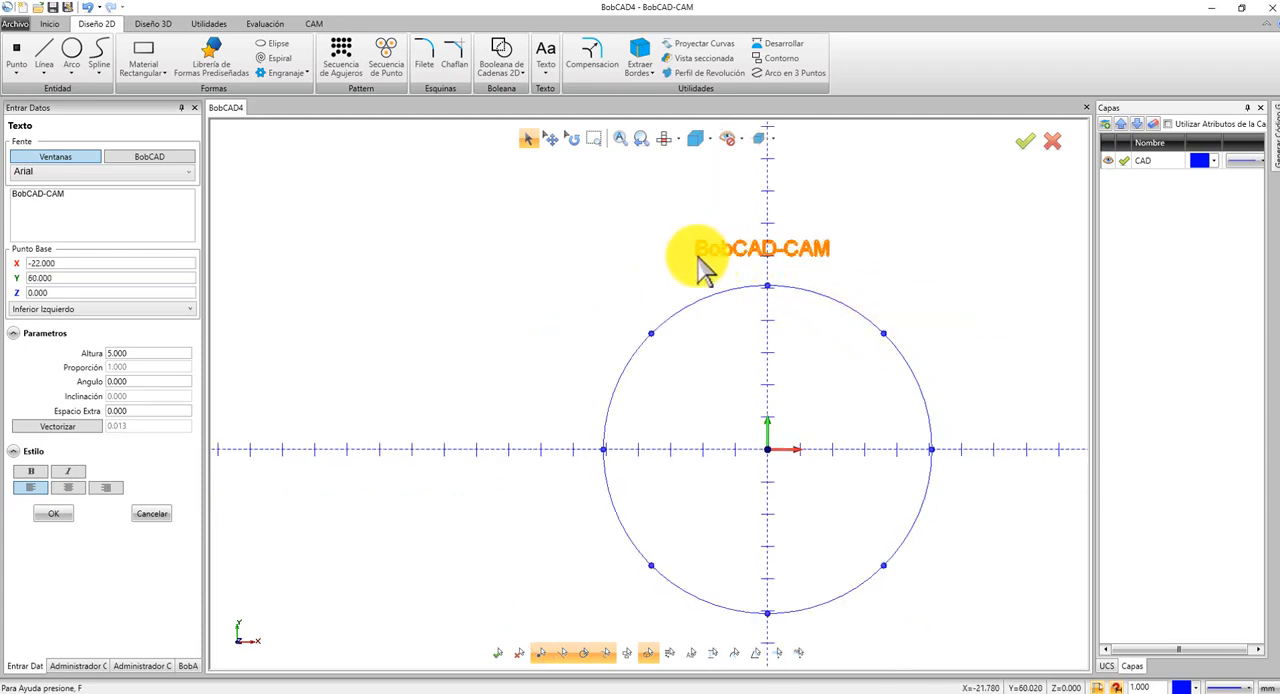
Set the text's anchor to Centro and place it above the circle at X 0, Y 66.
click(135, 308)
click(33, 325)
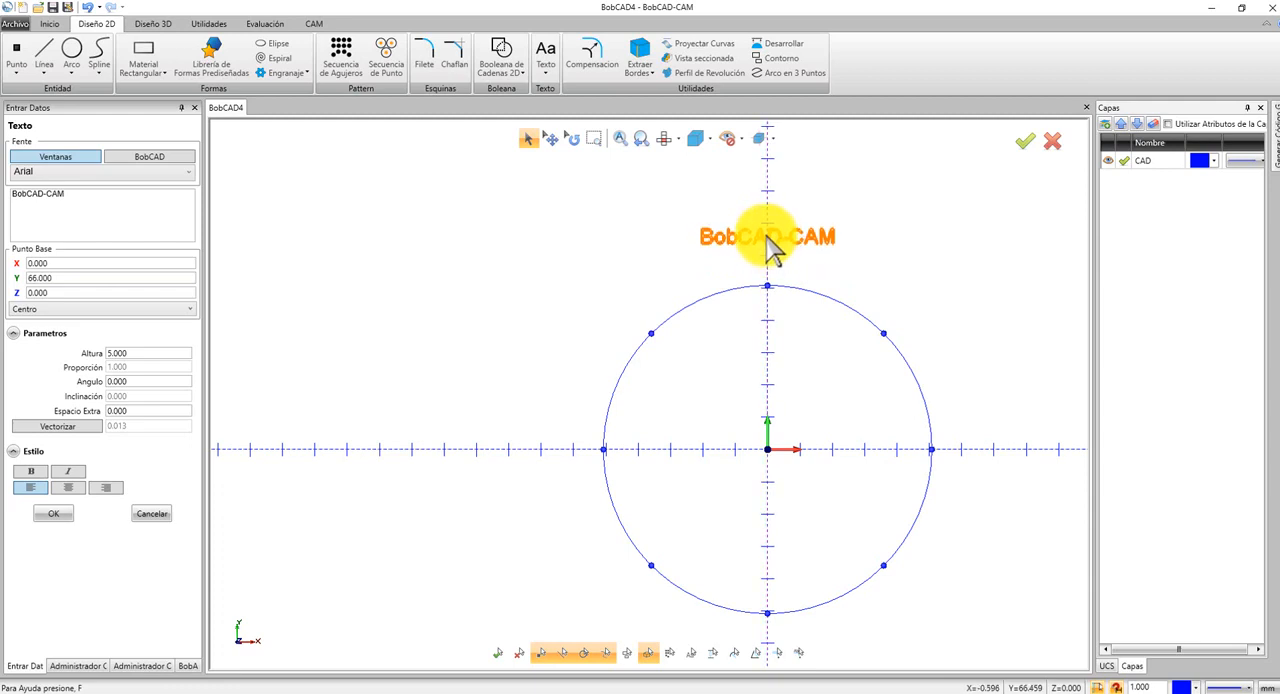
click(767, 237)
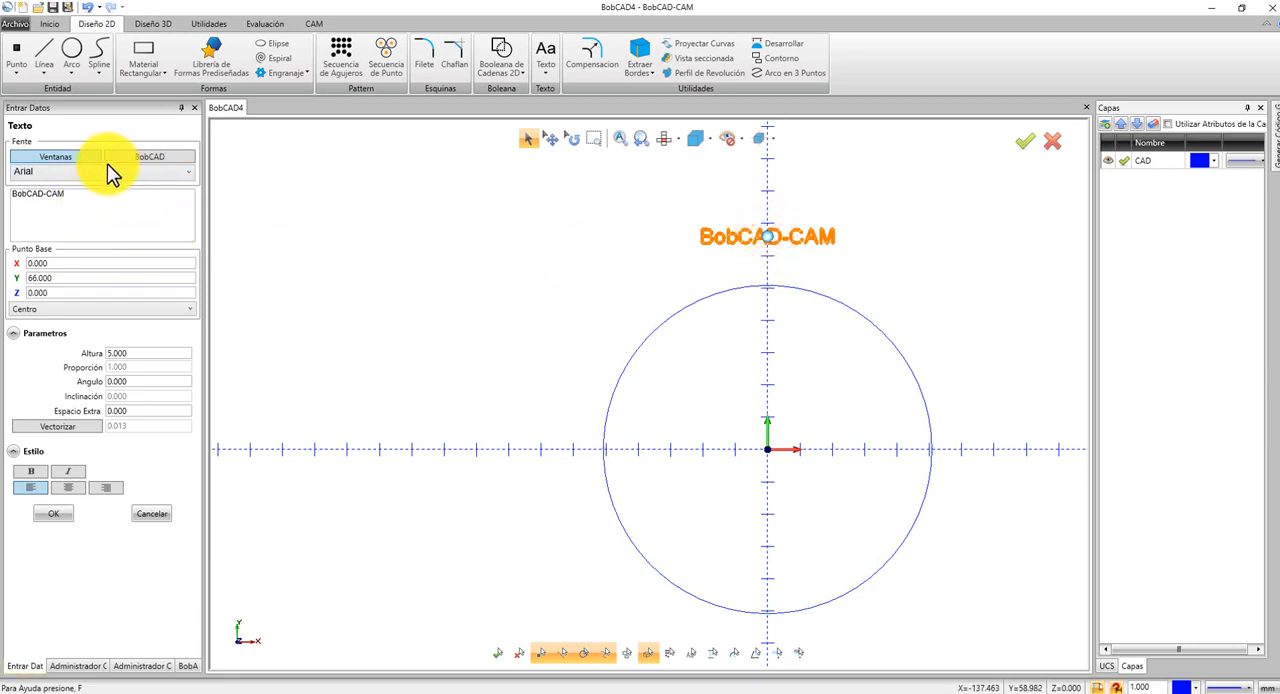
Switch the text's font source to the BobCAD fonts and back to the Ventanas fonts.
click(181, 158)
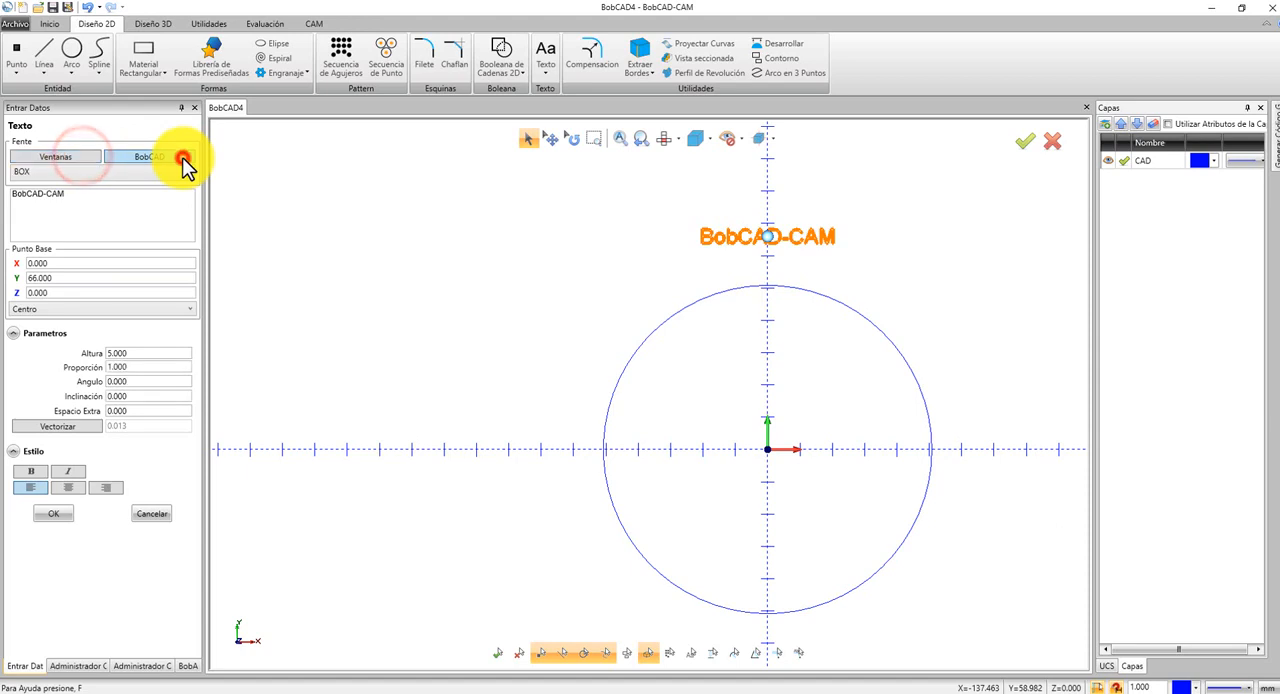
click(73, 158)
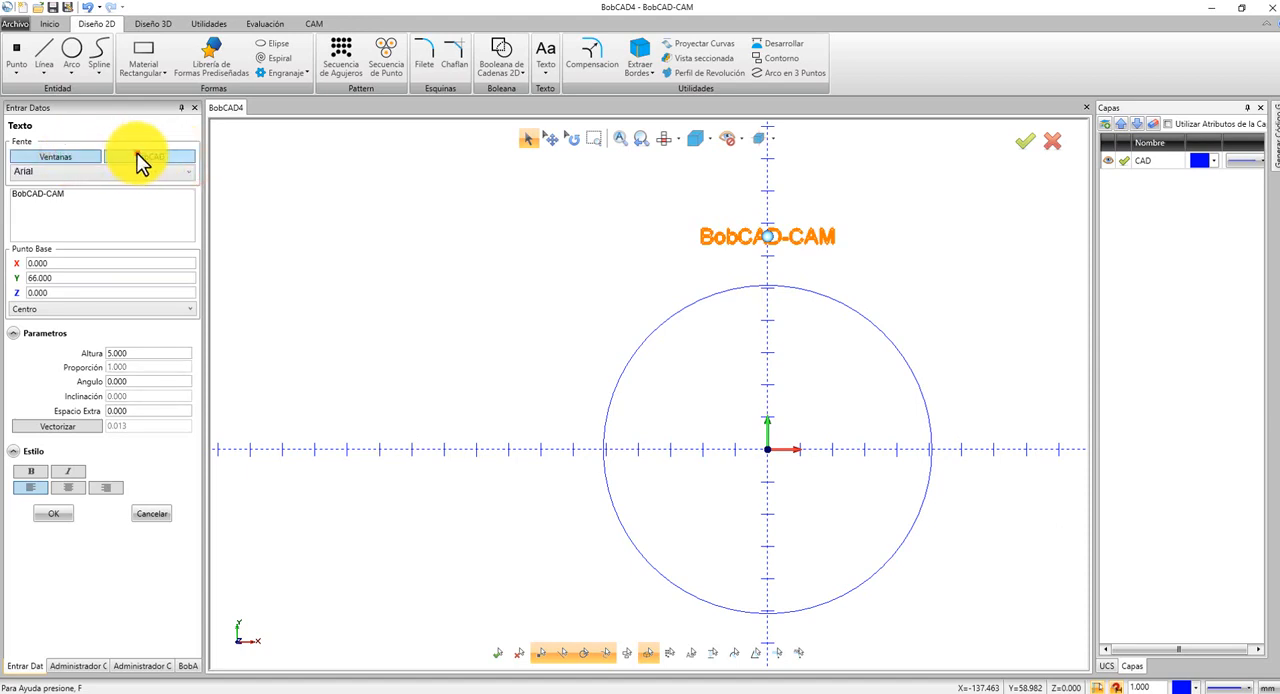
click(137, 155)
click(60, 159)
Change the text's font to Myanmar Text.
click(64, 177)
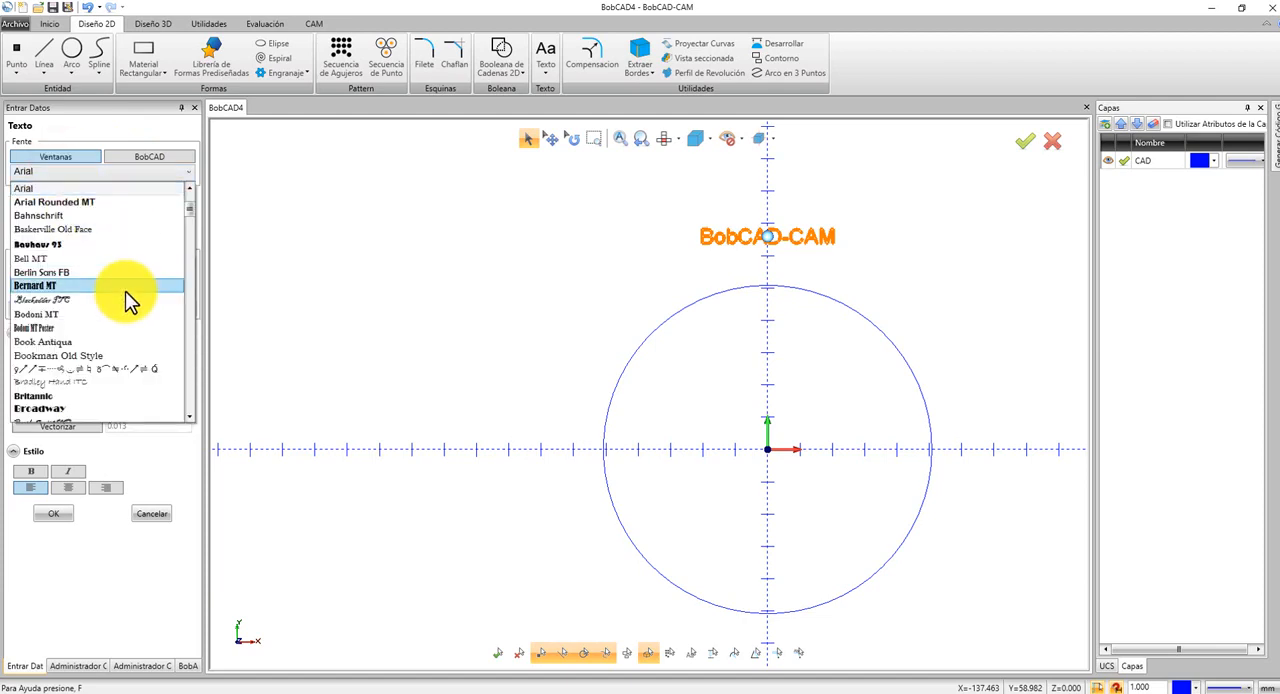
scroll(125, 291, down, 6)
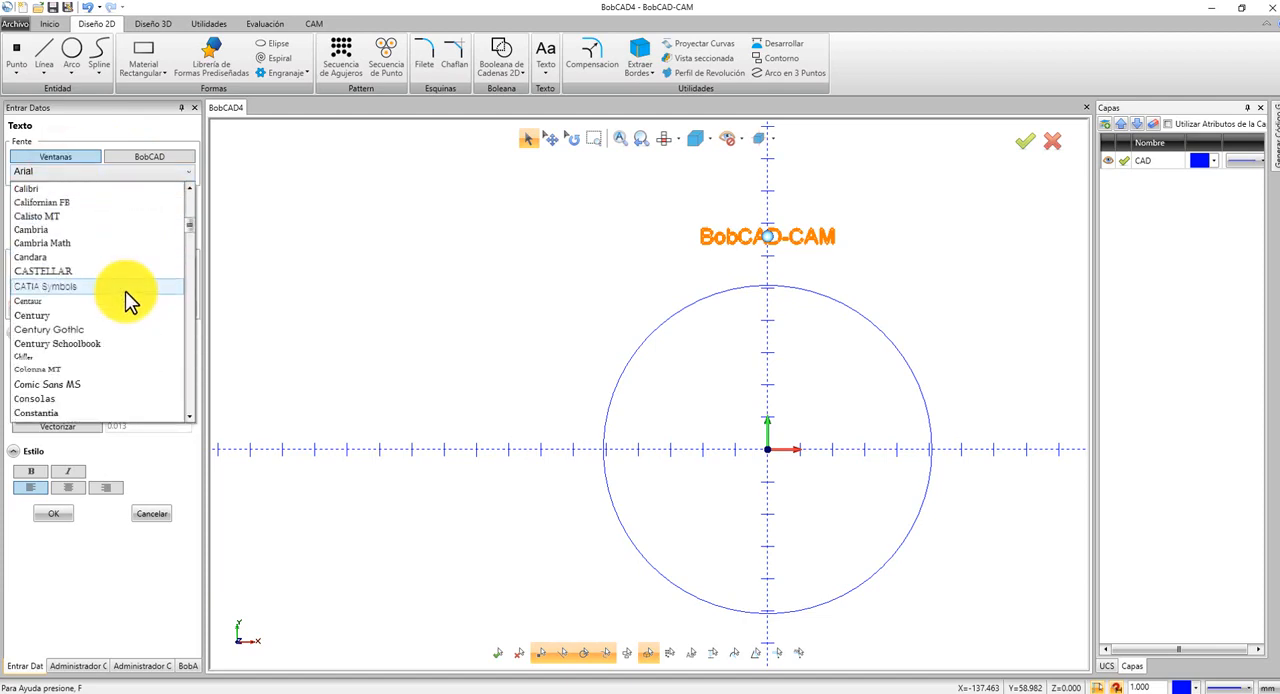
scroll(125, 291, down, 9)
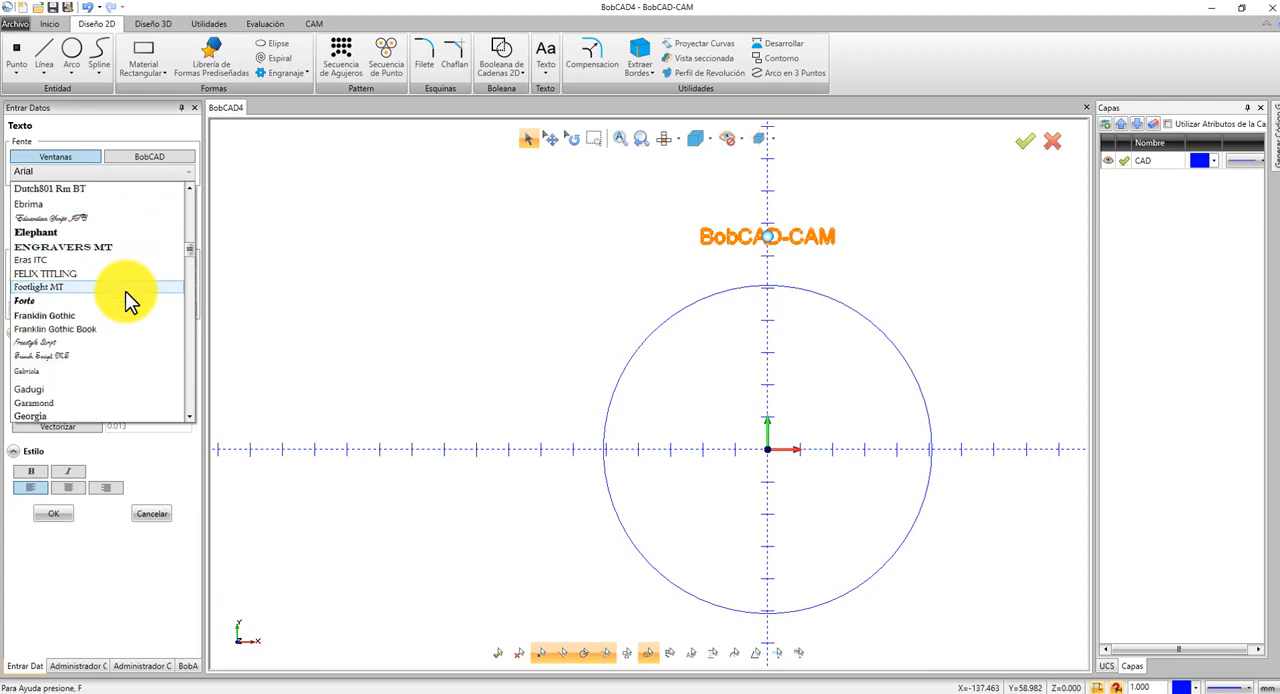
scroll(125, 291, down, 5)
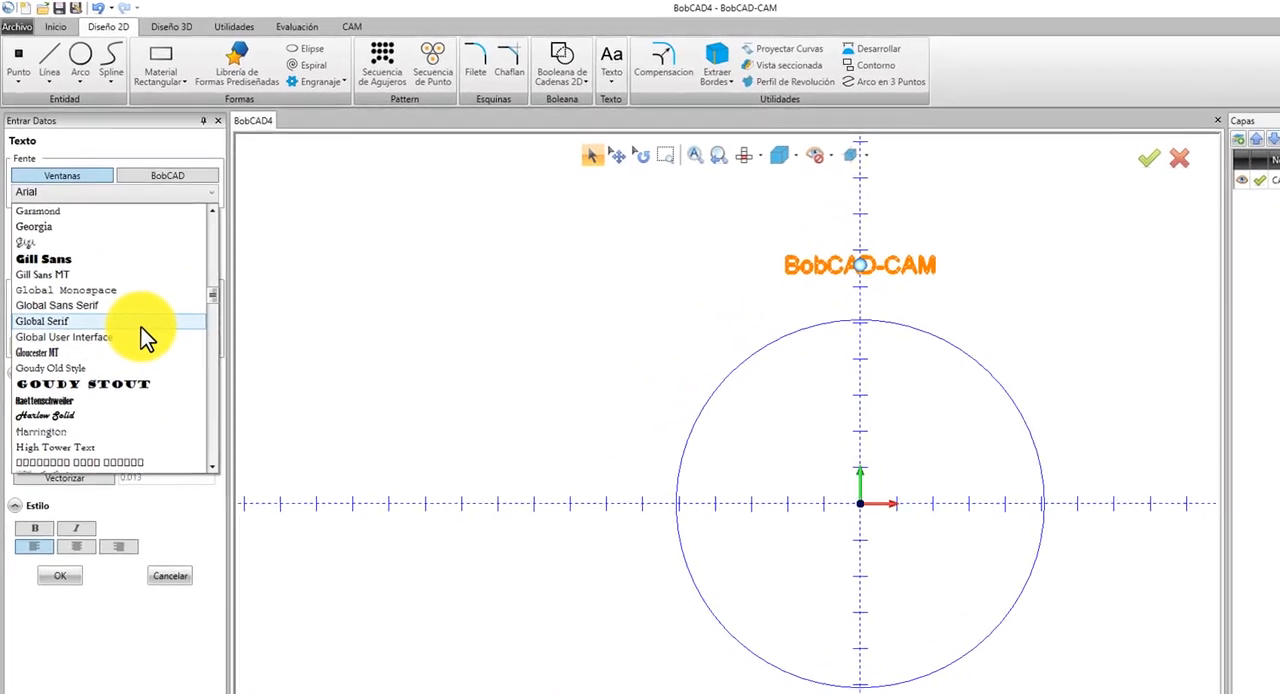
scroll(141, 327, down, 8)
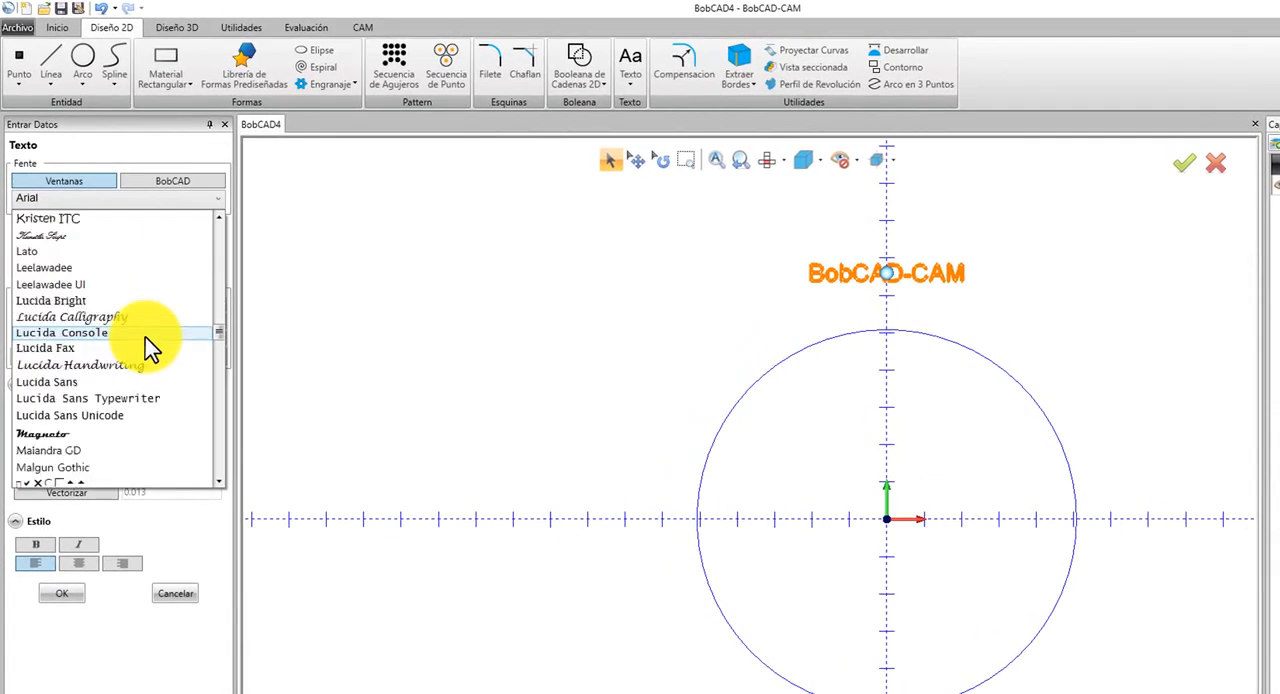
scroll(145, 340, down, 5)
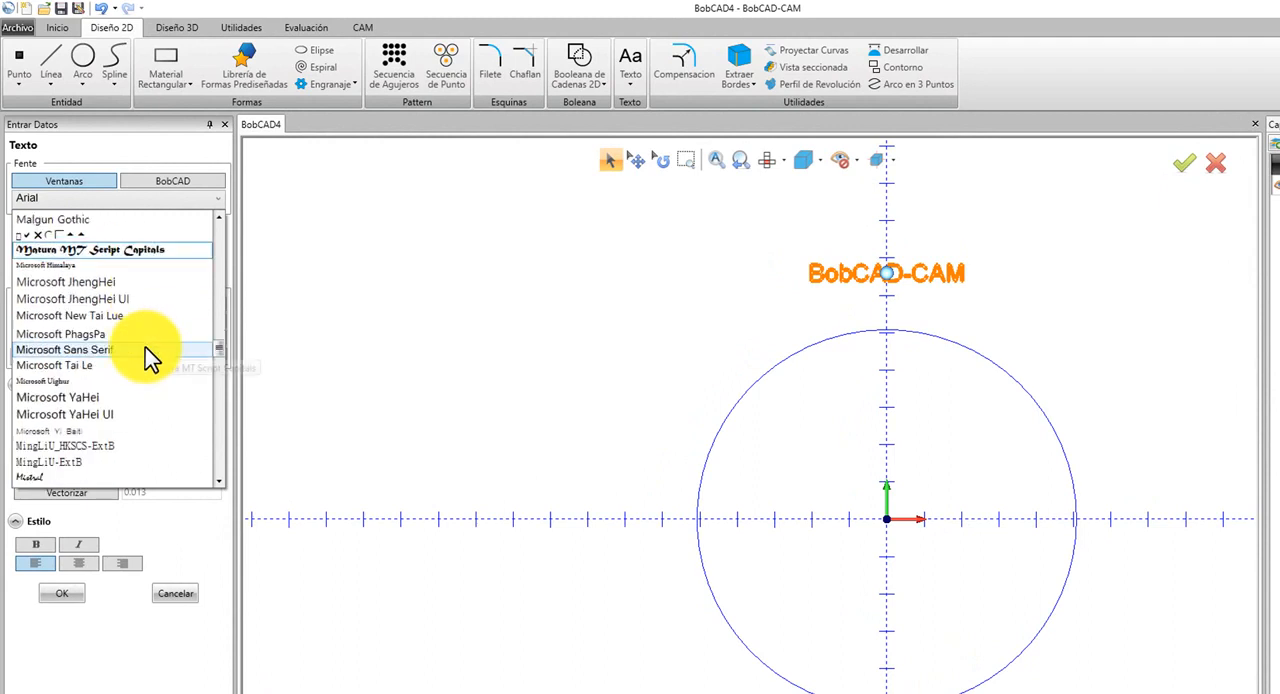
scroll(145, 358, down, 2)
scroll(148, 358, down, 4)
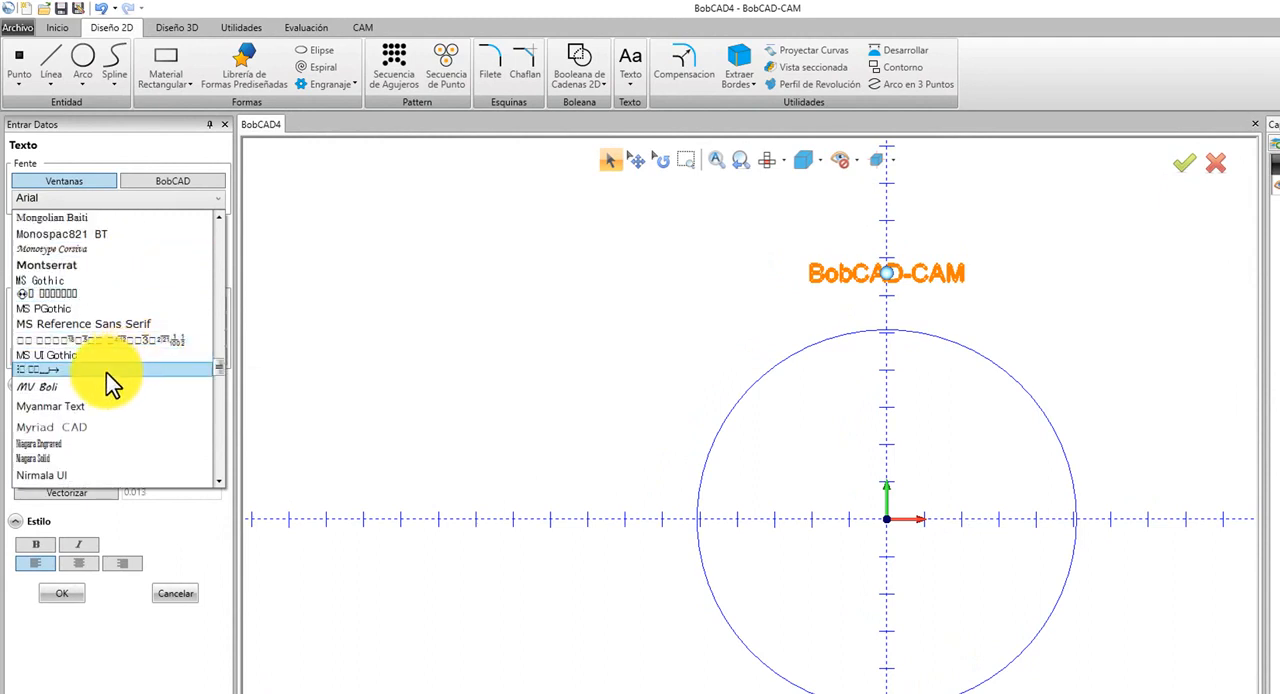
click(107, 408)
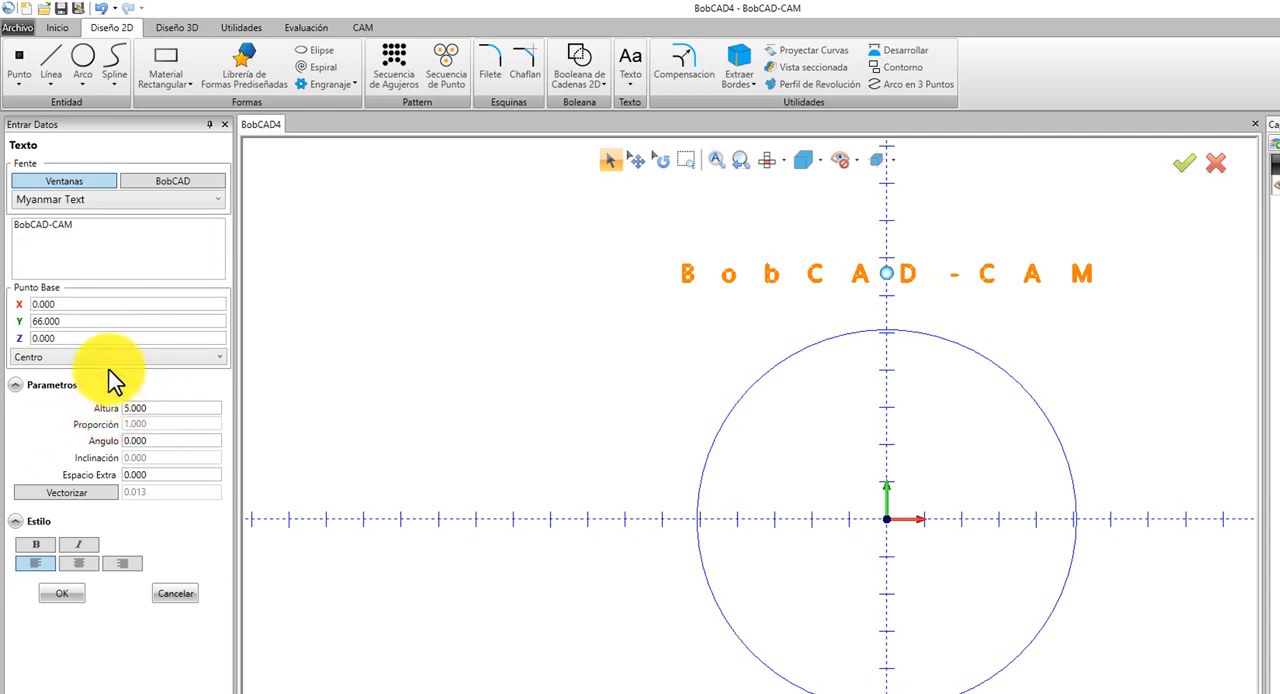
Change the text's font to Microsoft Himalaya.
click(120, 200)
scroll(108, 250, up, 3)
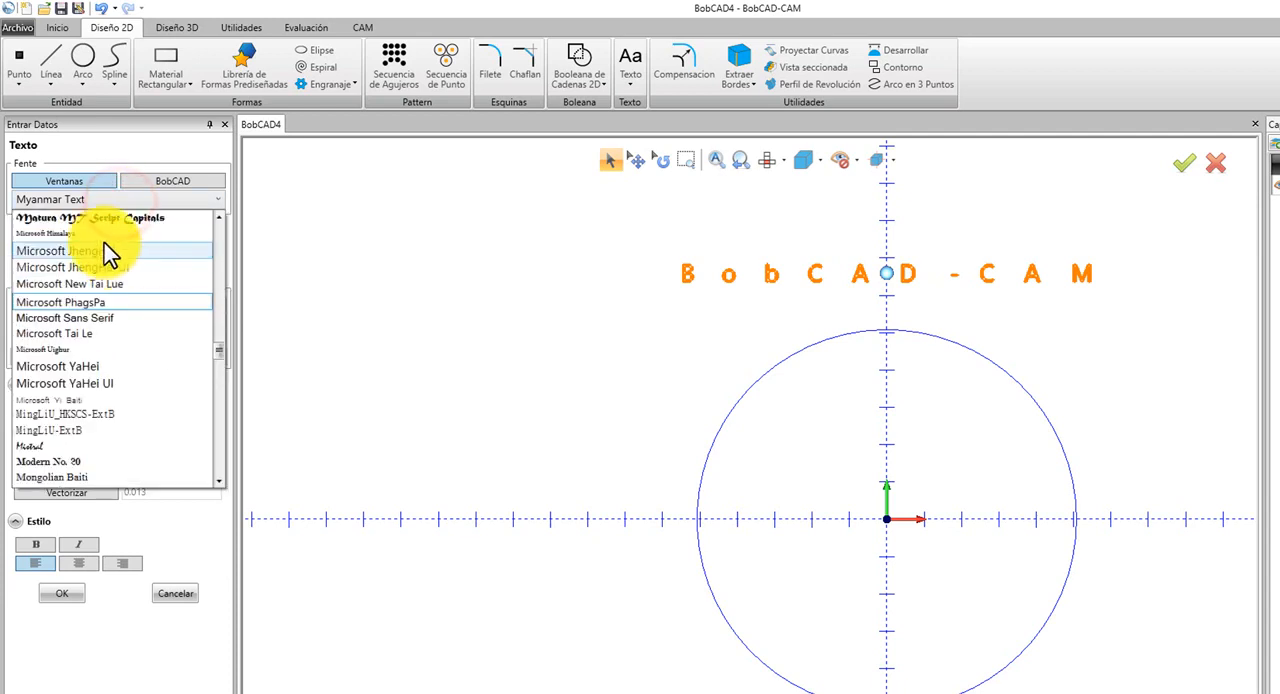
click(90, 243)
Change the text's font to 3ds.
click(110, 198)
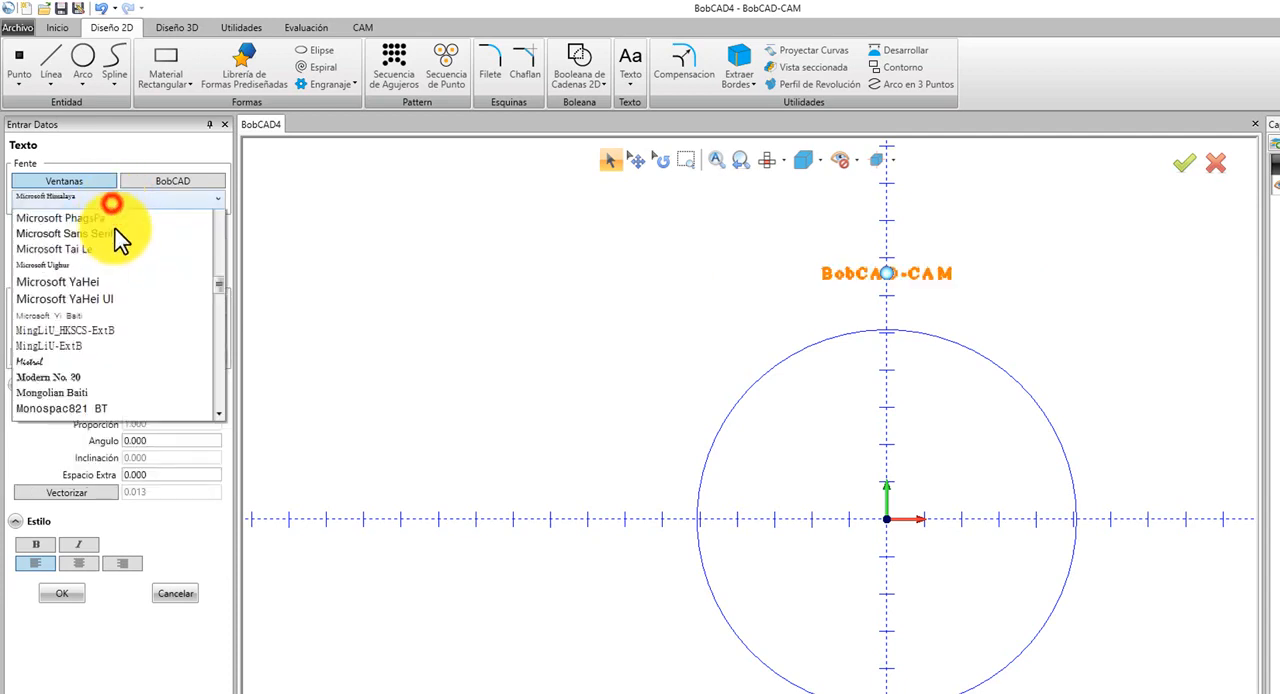
scroll(123, 243, up, 8)
drag(223, 323, 214, 205)
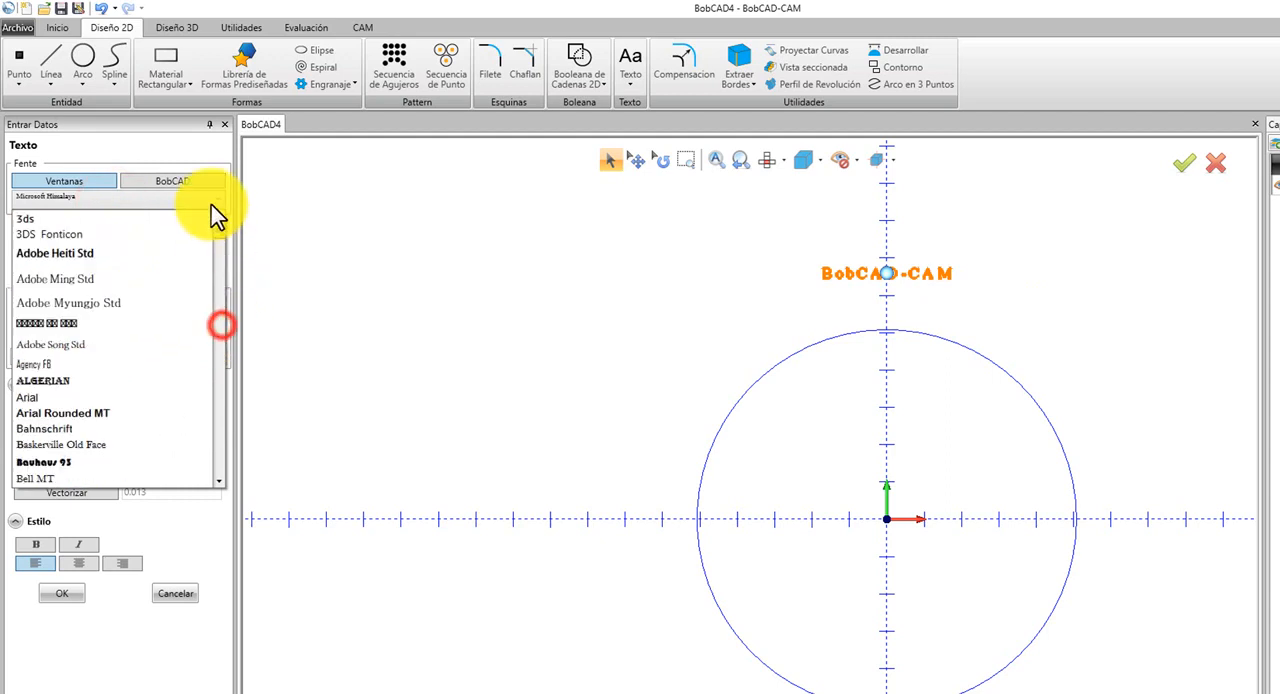
click(62, 219)
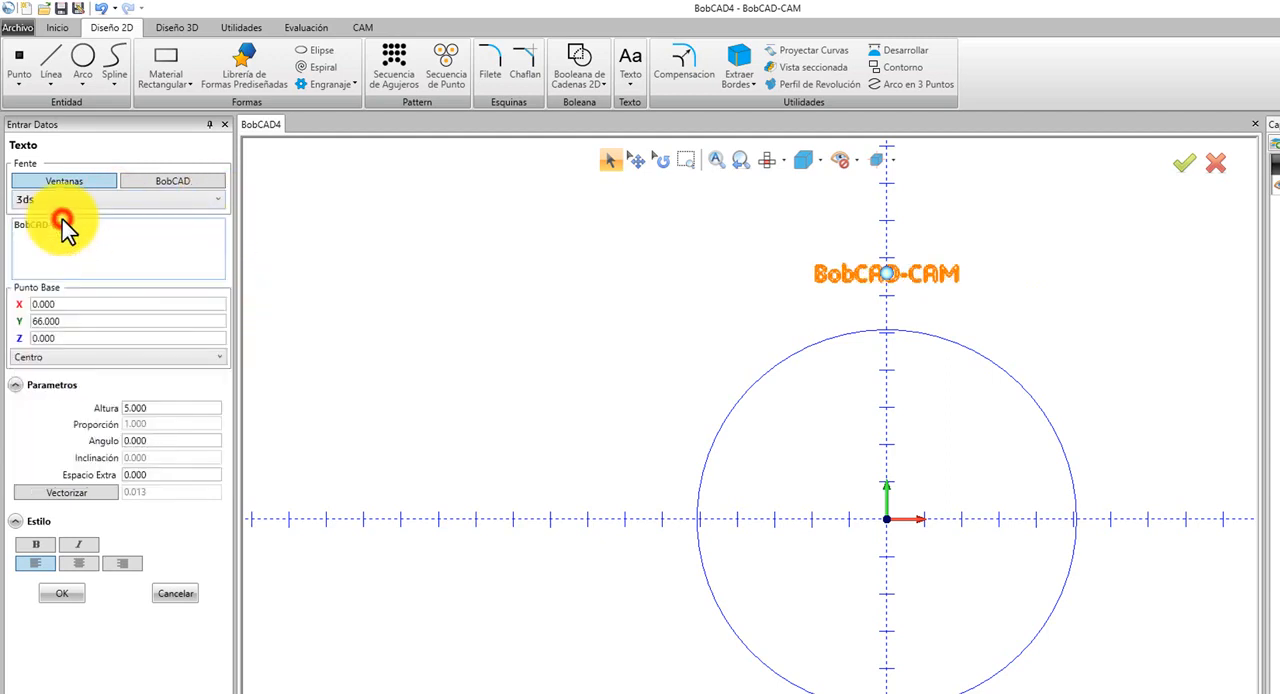
Change the text's font to Arial and apply the bold and italic styles.
click(136, 203)
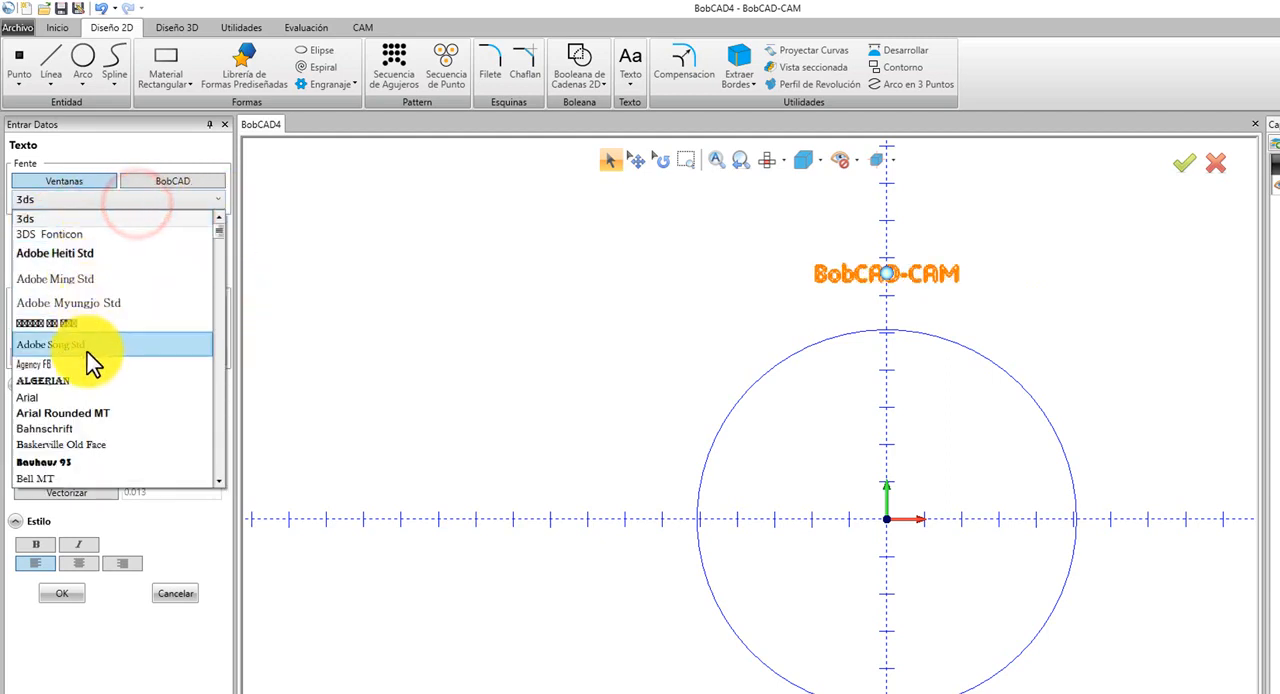
click(74, 400)
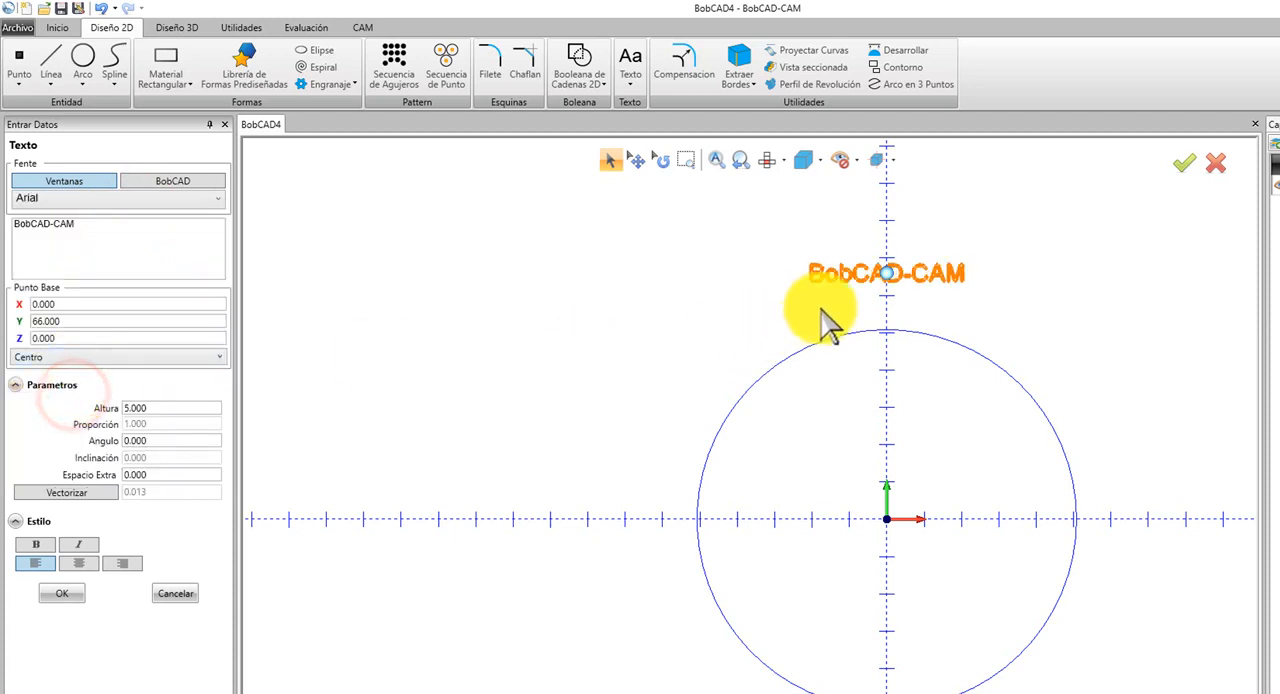
scroll(870, 305, up, 3)
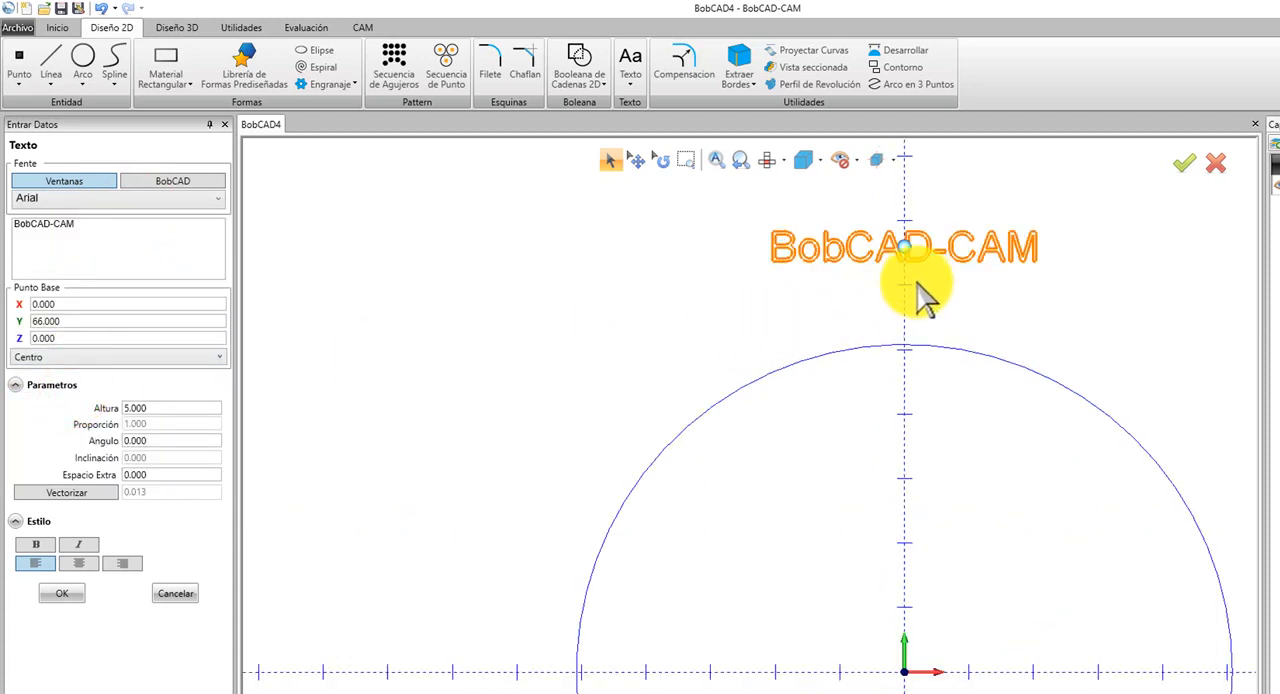
click(40, 542)
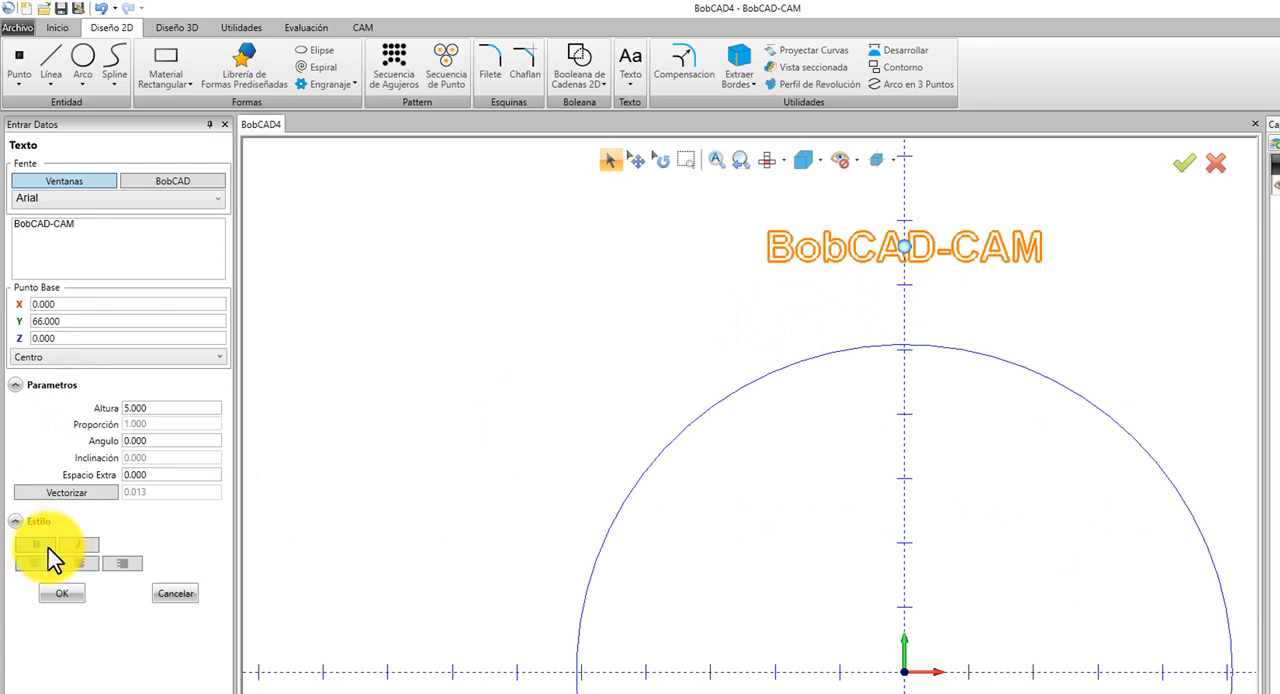
click(69, 544)
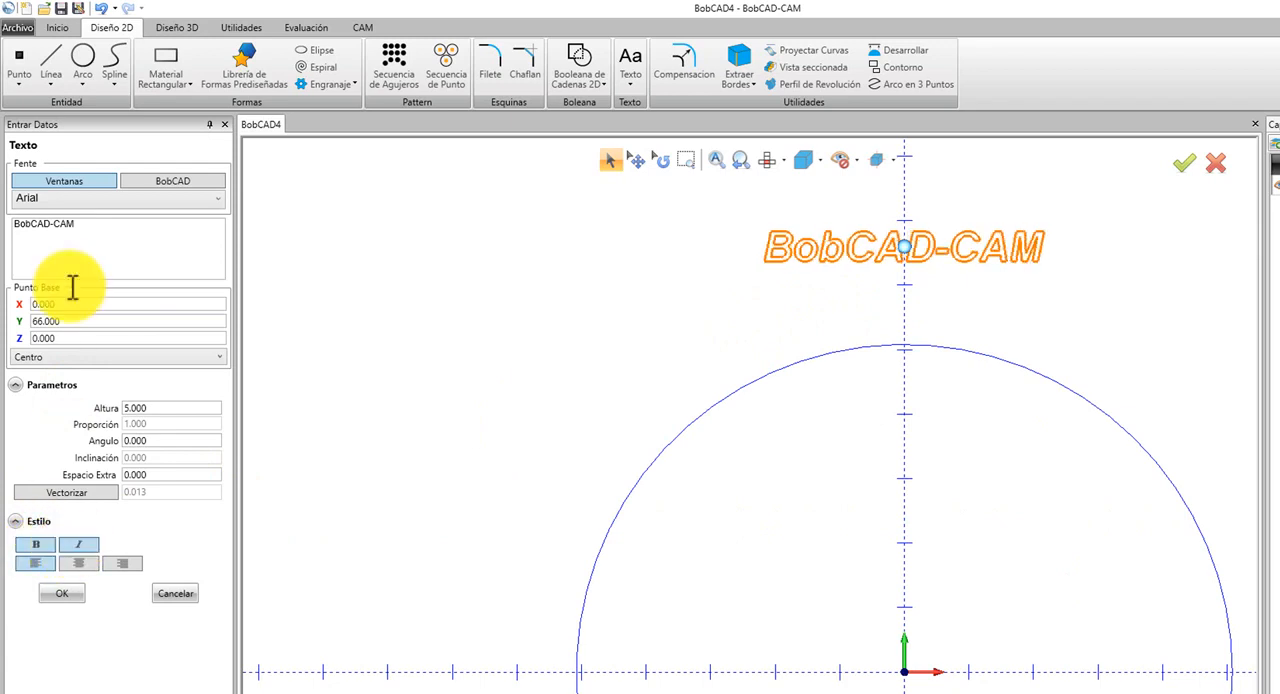
Extend the text over two lines to read "BobCAD-CAM es un programa / de diseño y programacion".
click(117, 232)
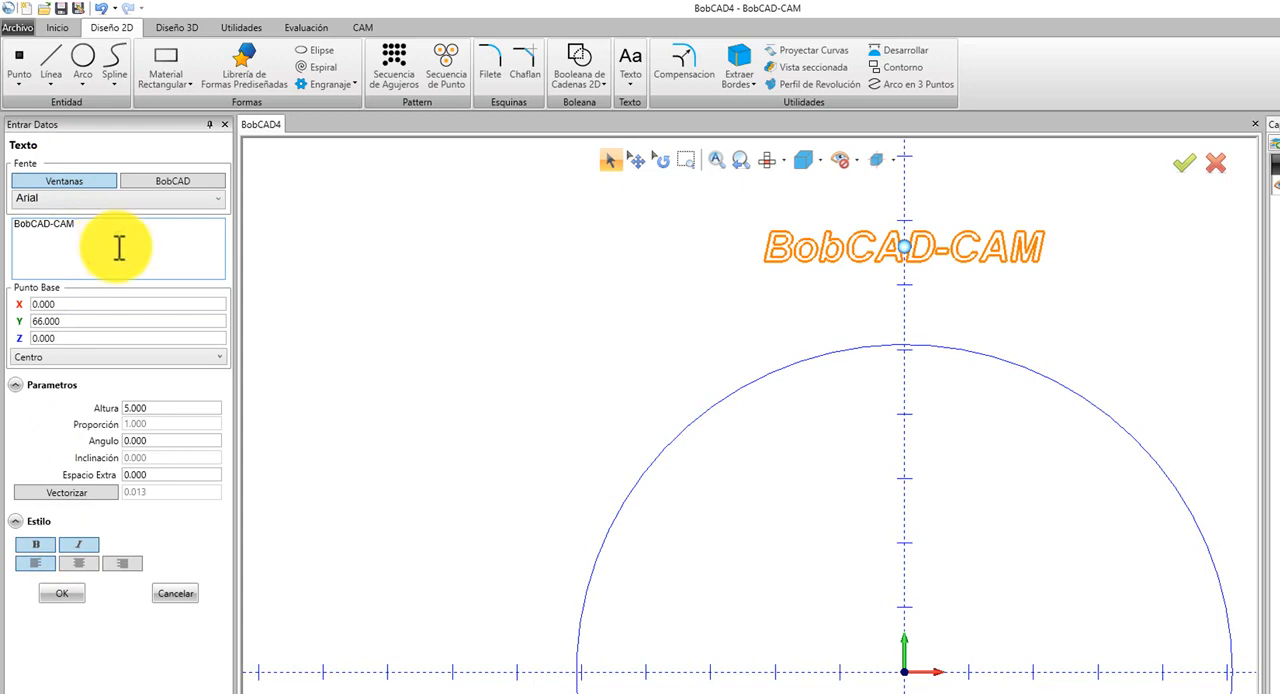
text(es un programa )
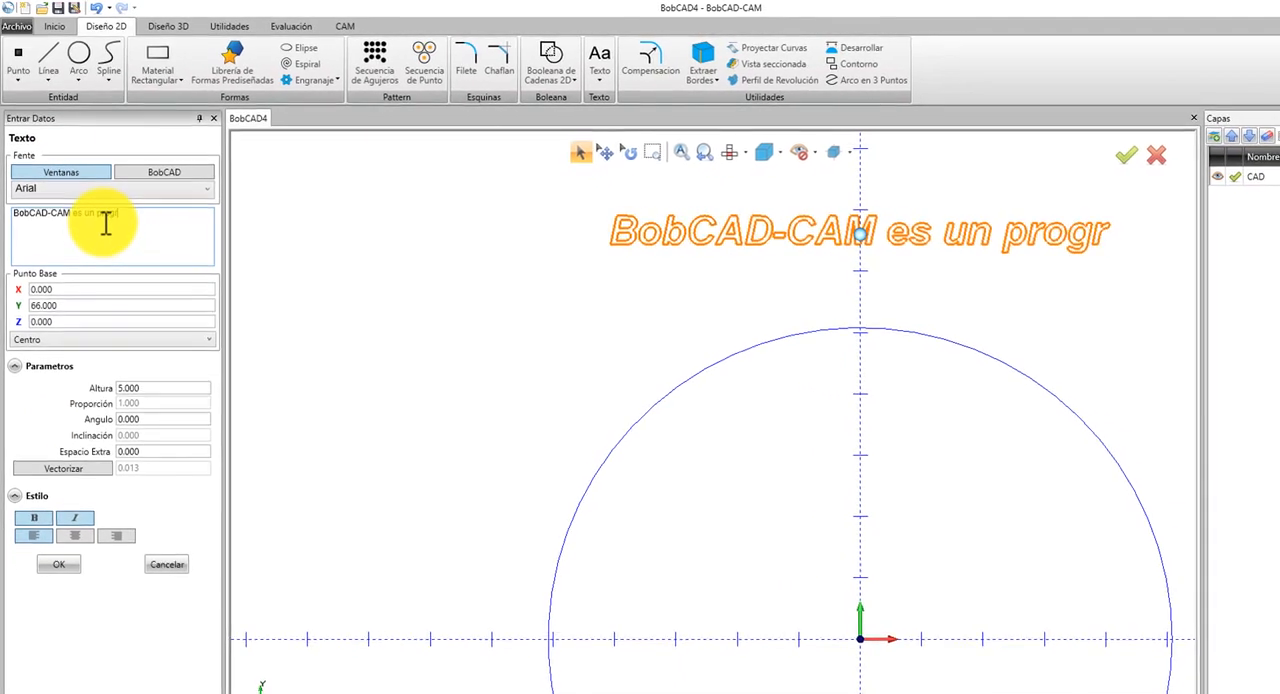
text(de diseñ)
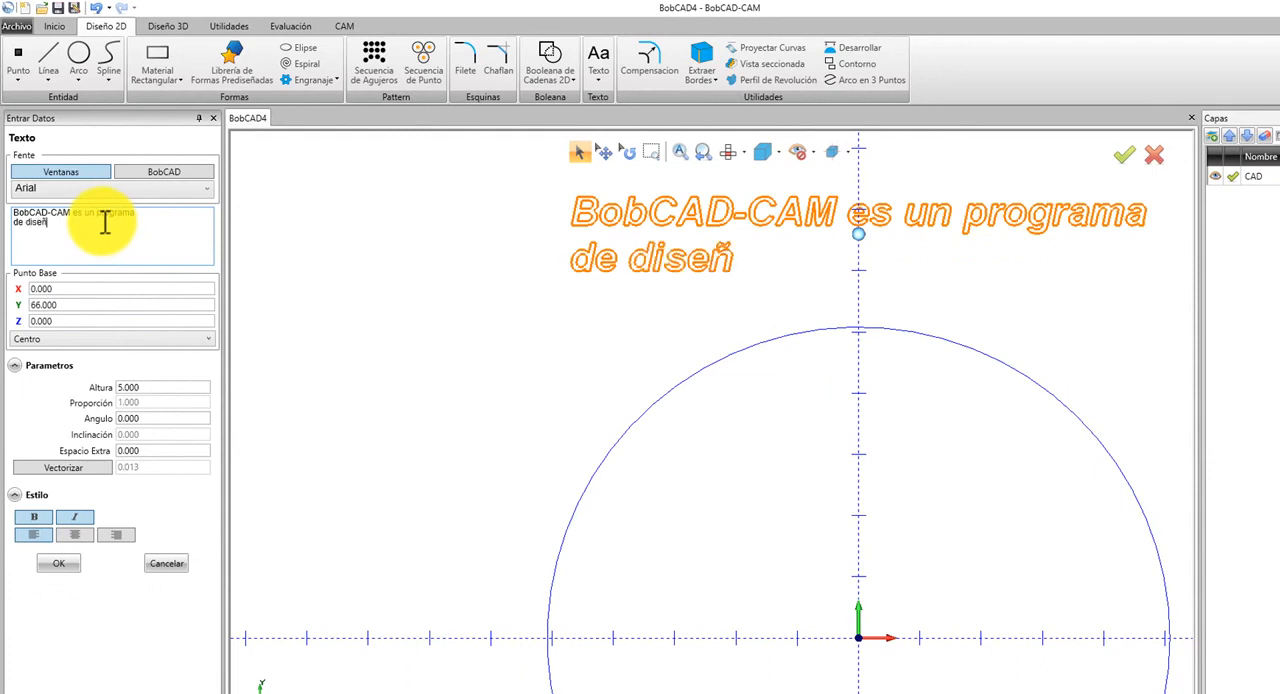
text(o y programacion)
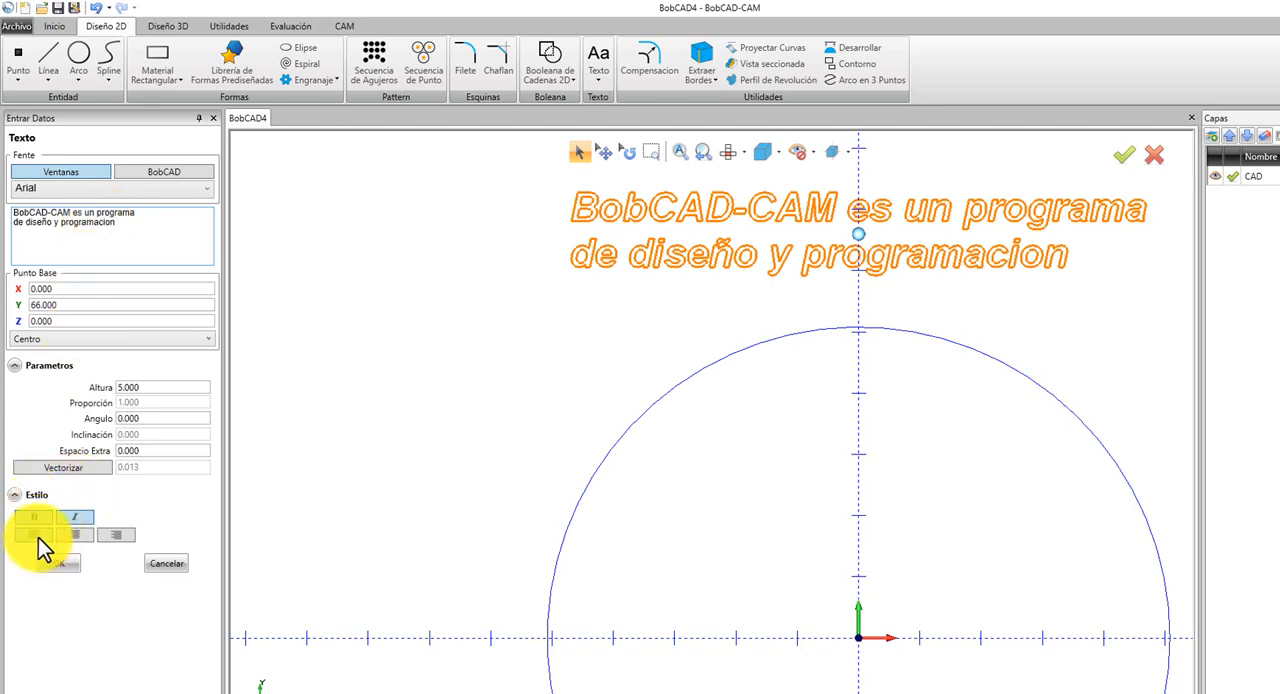
Try centre and right alignment on the two-line text, then set it back to left alignment.
click(37, 535)
click(75, 537)
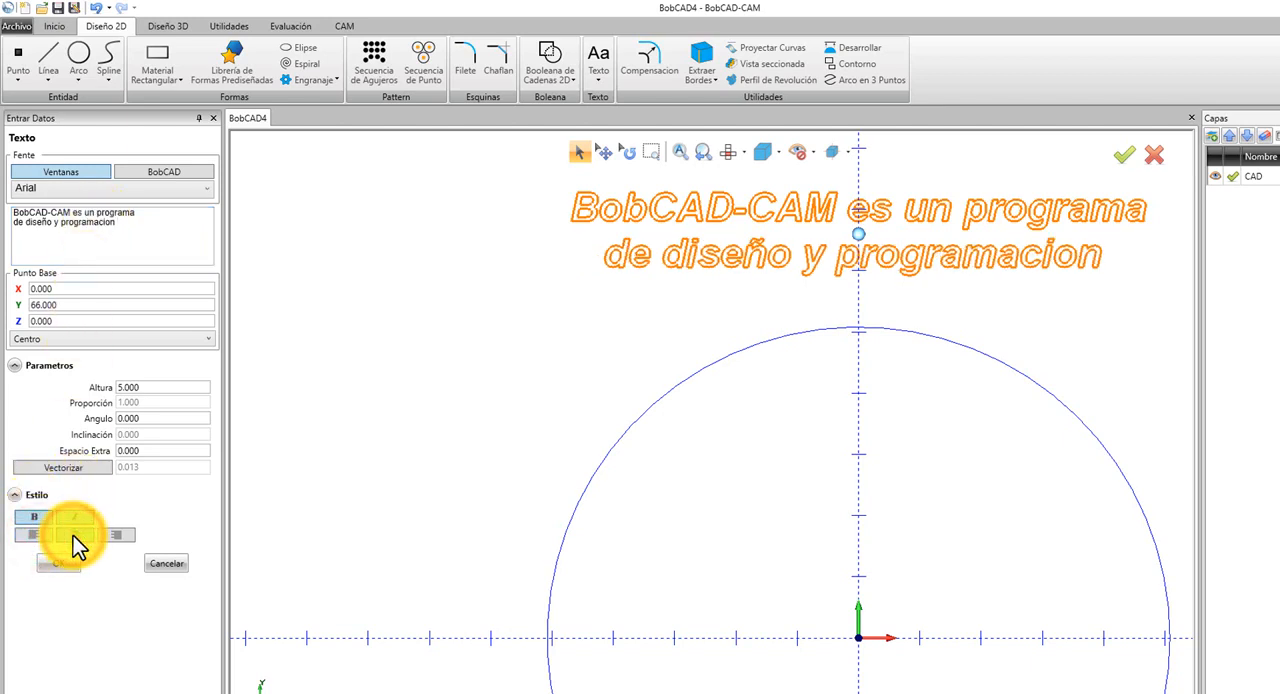
click(109, 534)
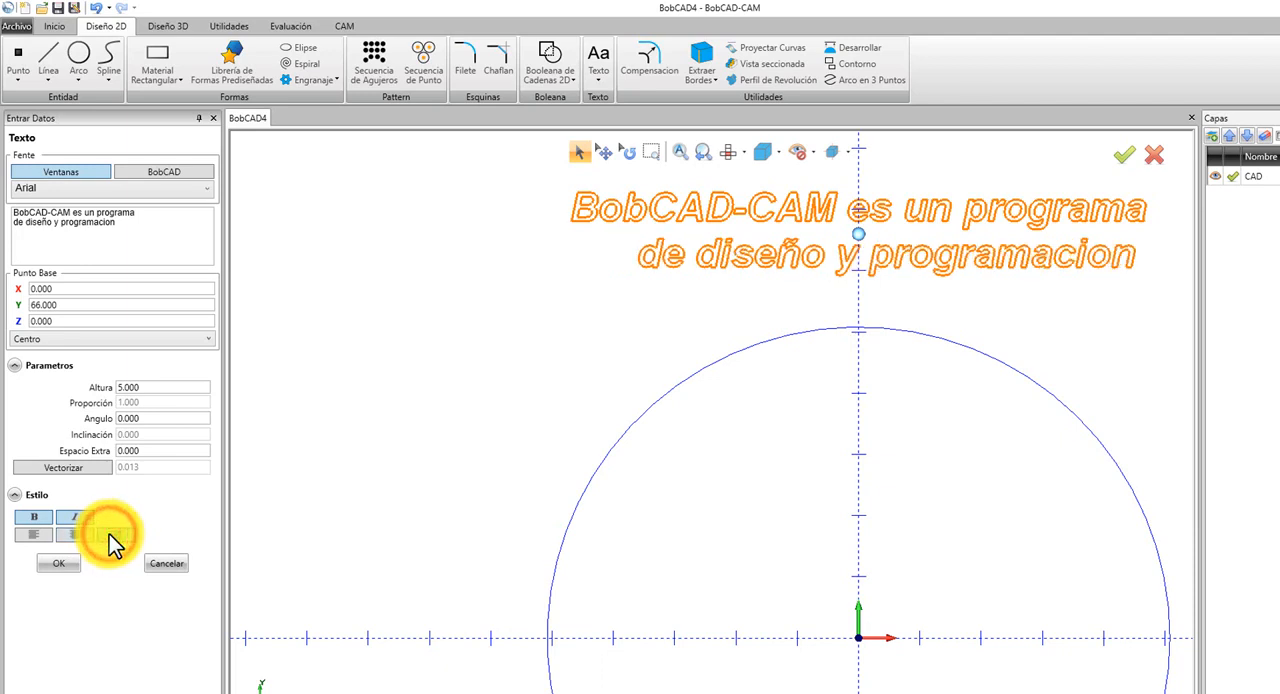
click(28, 537)
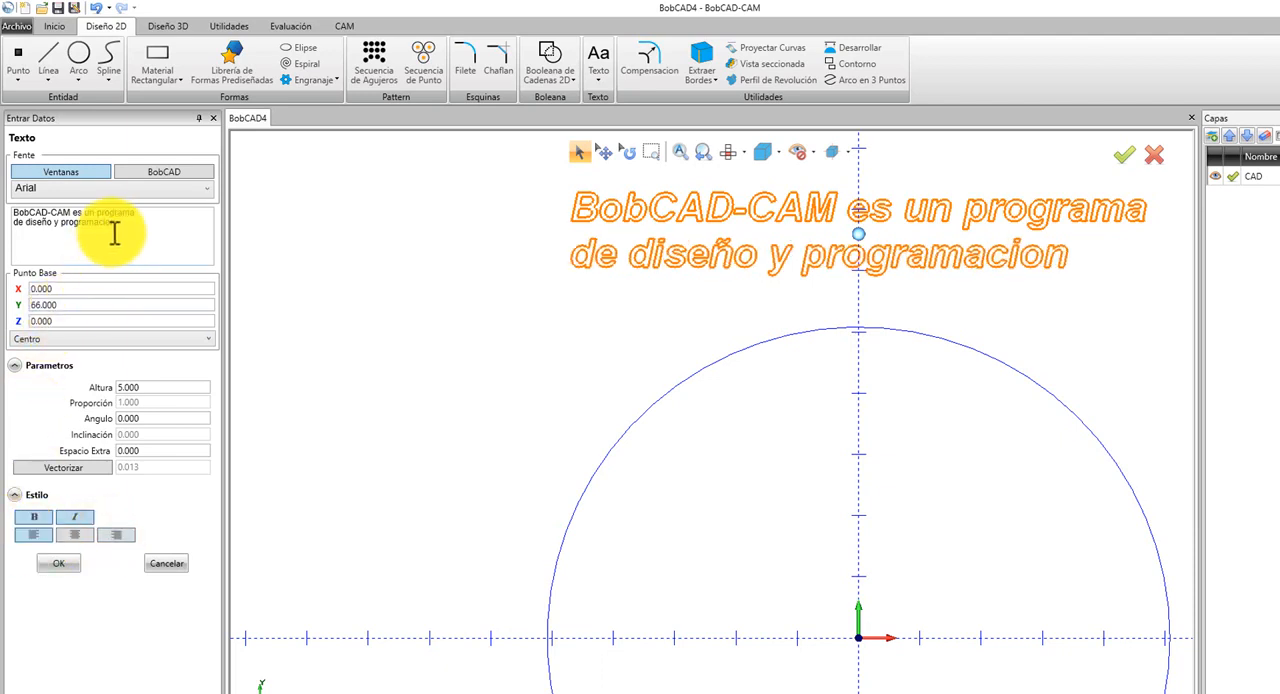
Delete the words added after BobCAD-CAM from the text.
drag(125, 226, 77, 213)
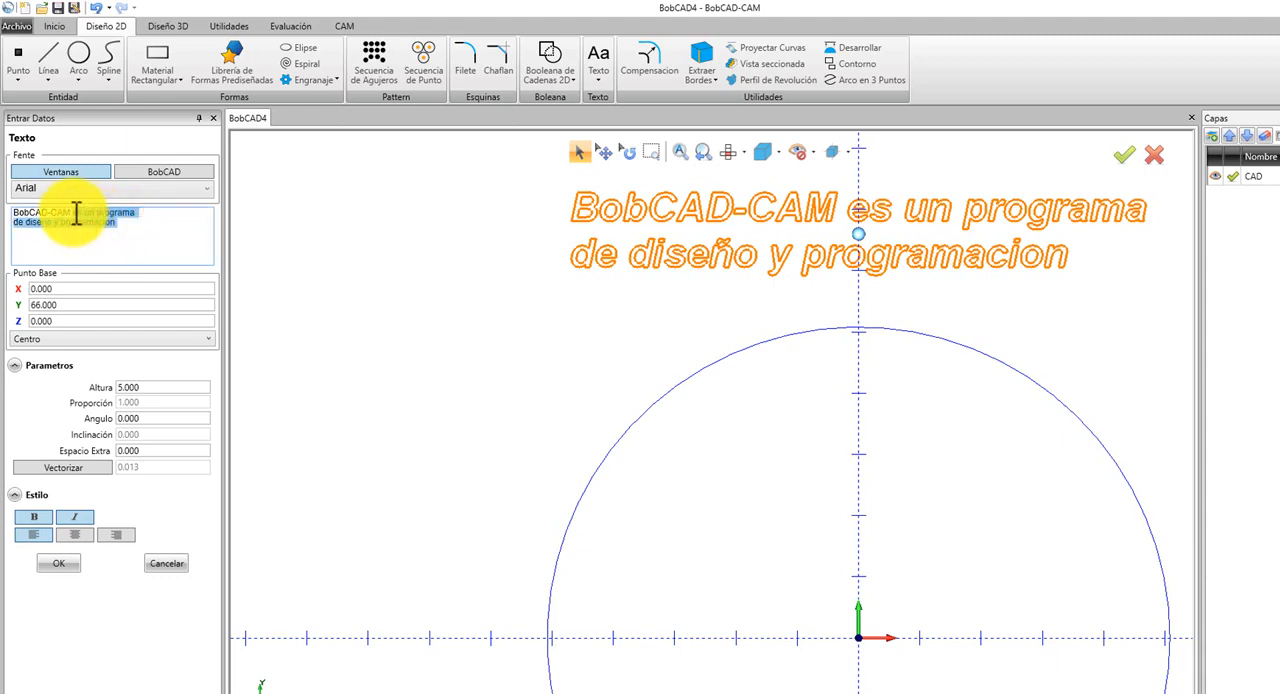
key(BackSpace)
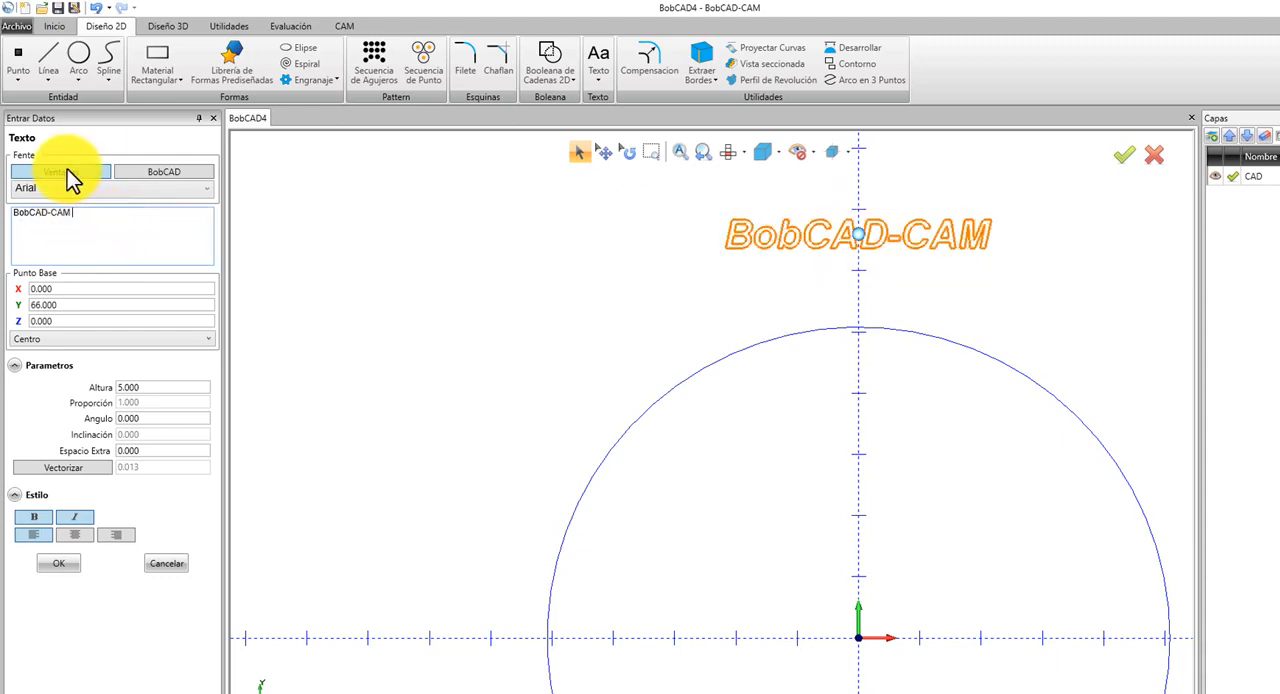
Switch the text's font source to the BobCAD fonts and choose AFNT01.
click(67, 169)
click(158, 170)
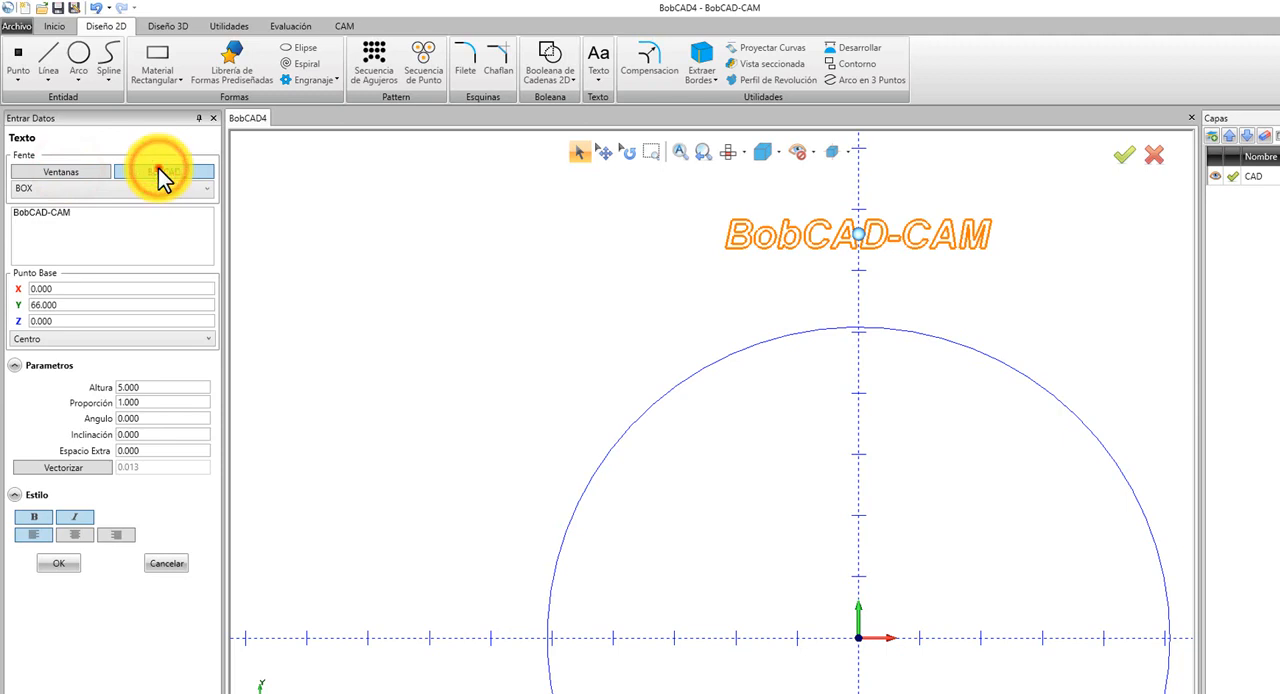
click(155, 190)
scroll(200, 361, up, 3)
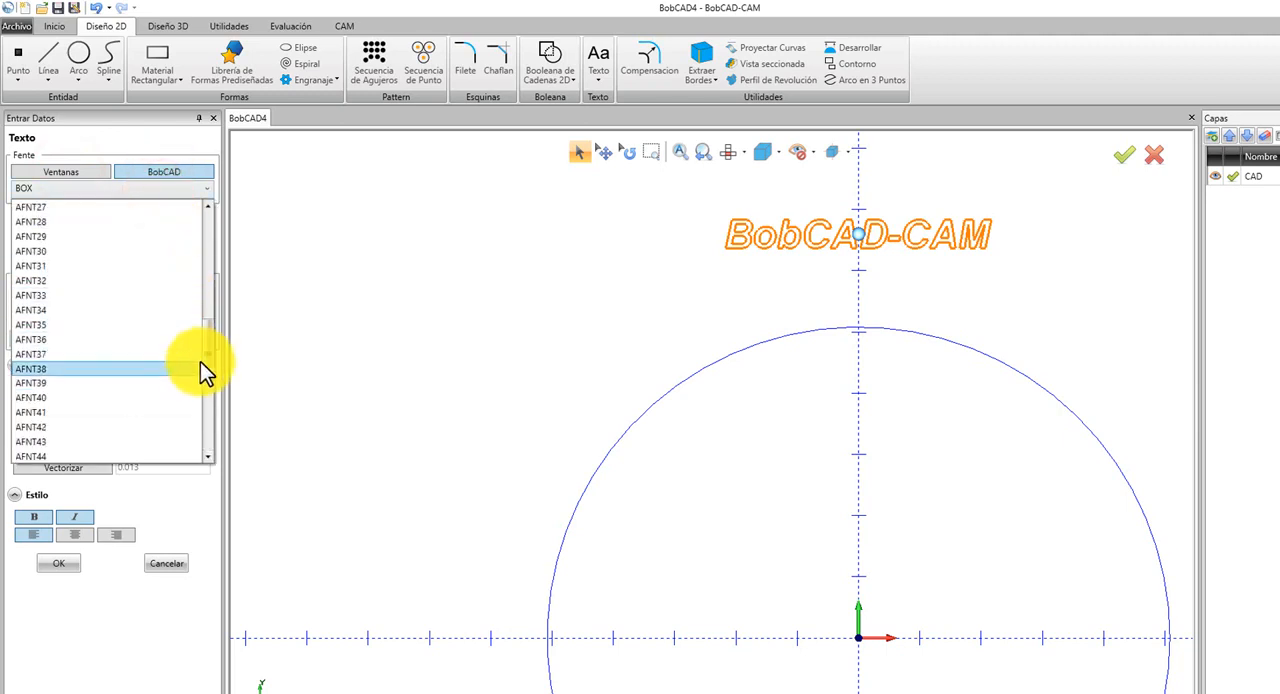
drag(207, 345, 202, 225)
click(102, 207)
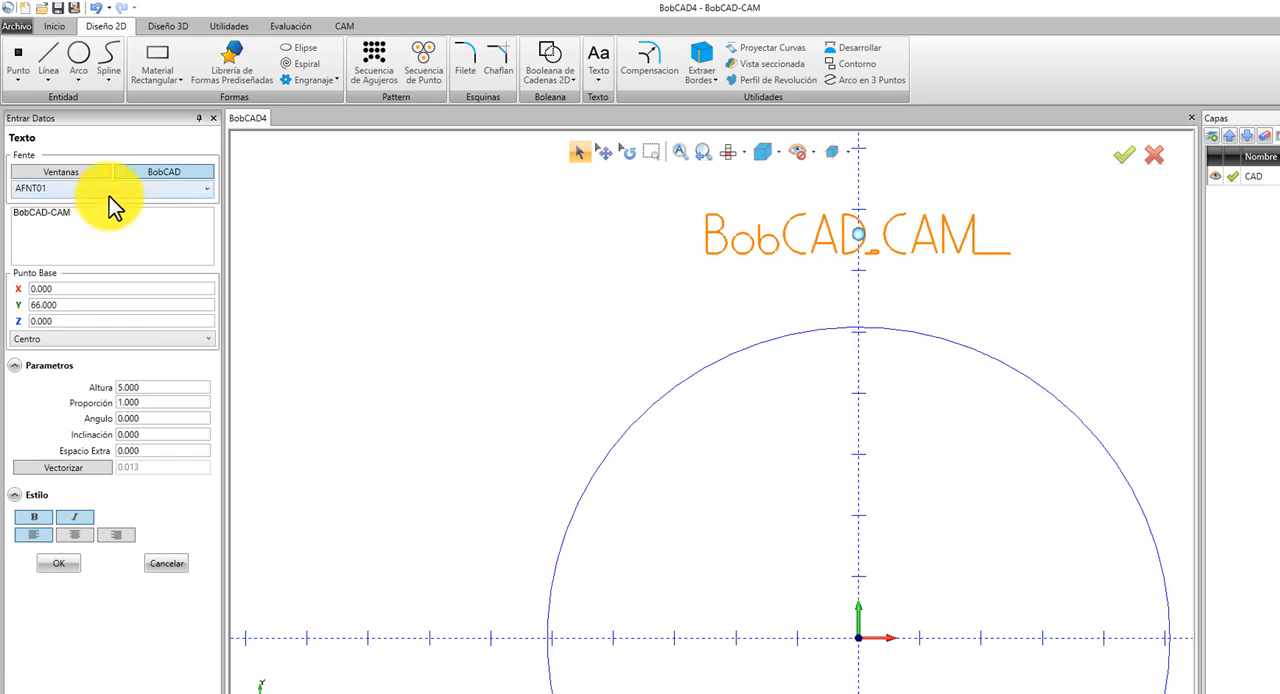
Try the BobCAD font AFNT02 and settle on AFNT04 for the text.
click(109, 196)
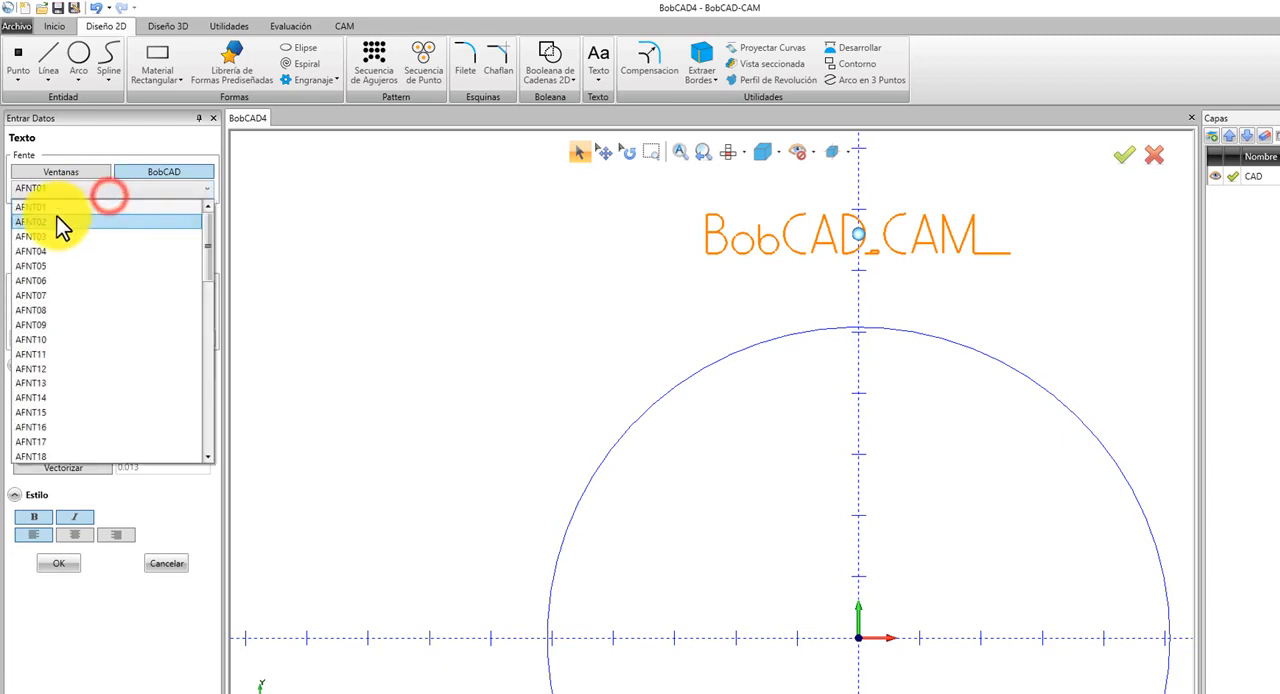
click(60, 217)
click(100, 189)
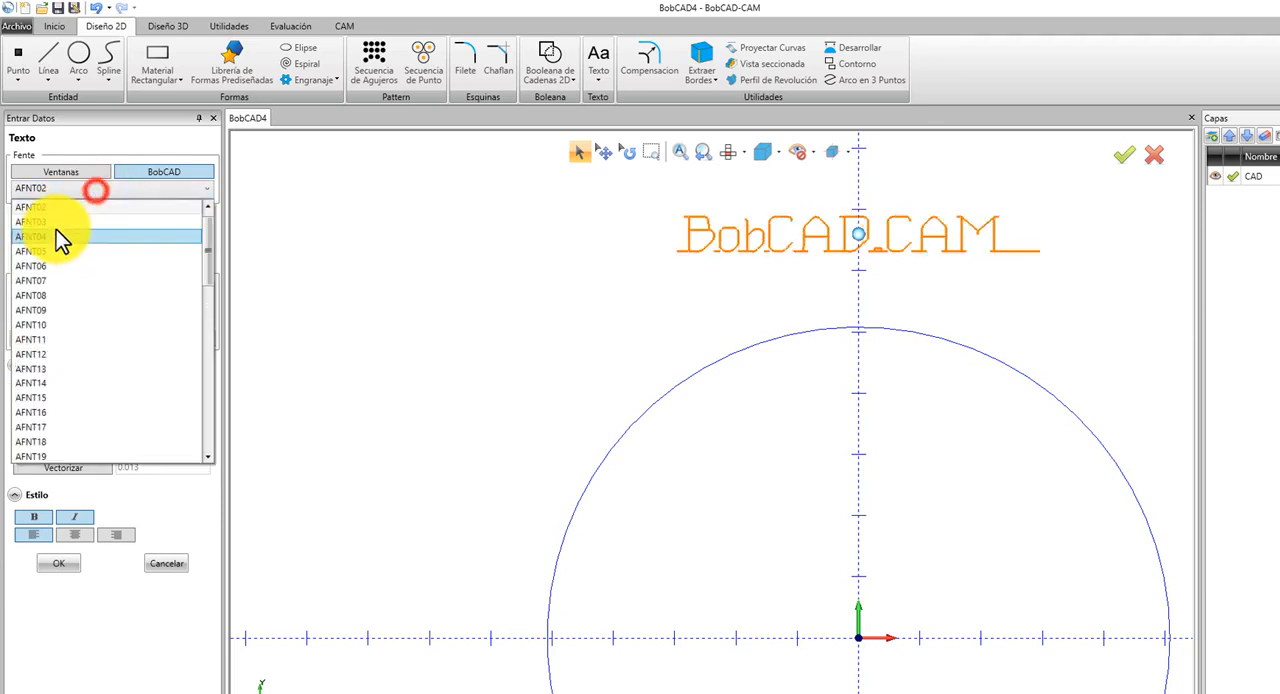
click(56, 240)
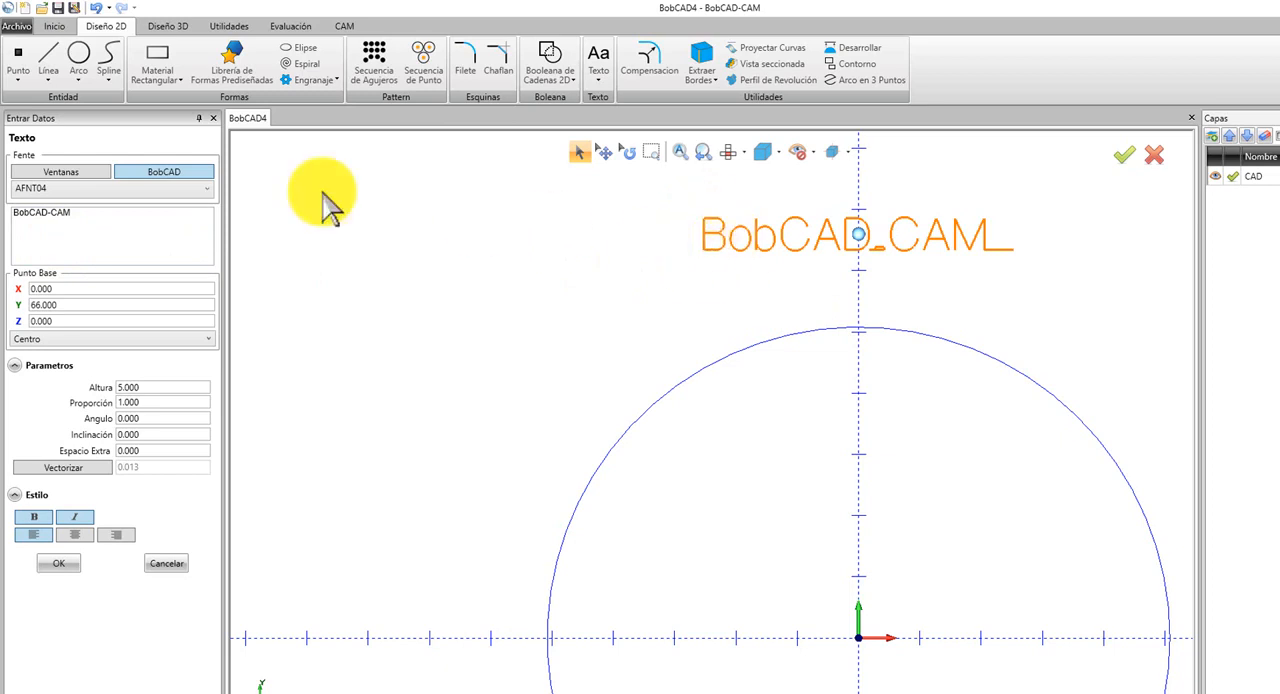
Switch the text back to the Ventanas font Arial and turn off the italic style.
click(40, 177)
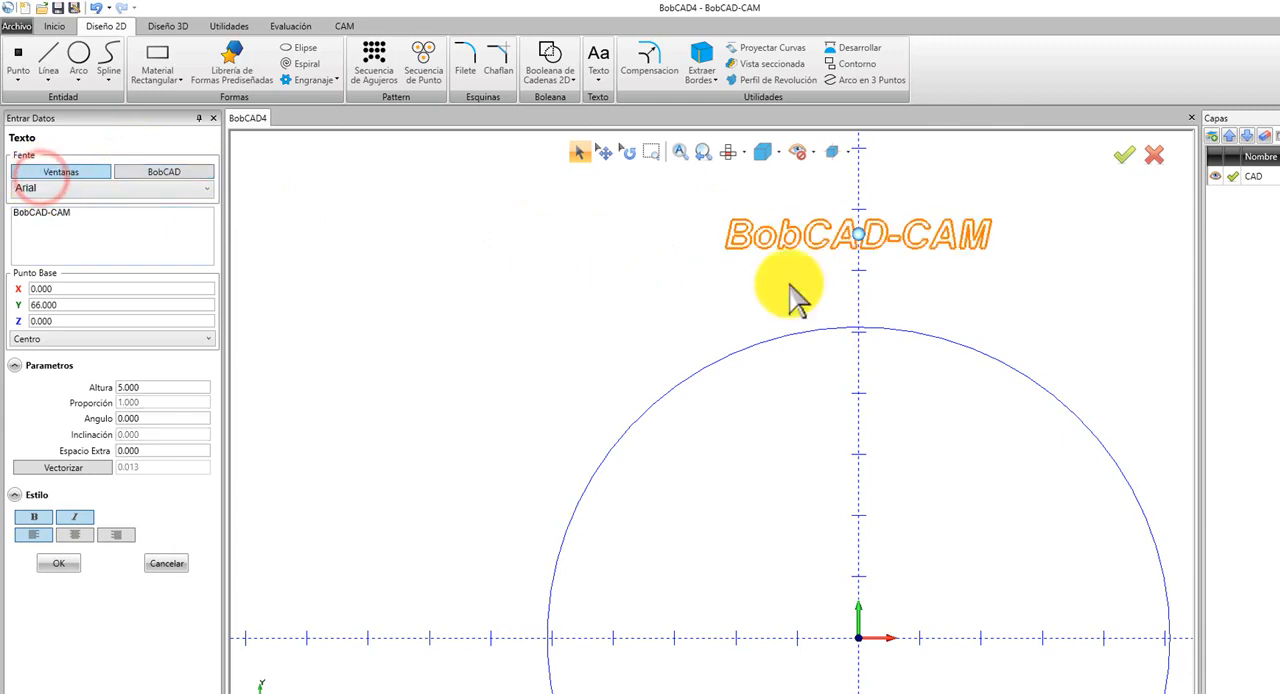
scroll(786, 251, up, 4)
scroll(742, 236, up, 2)
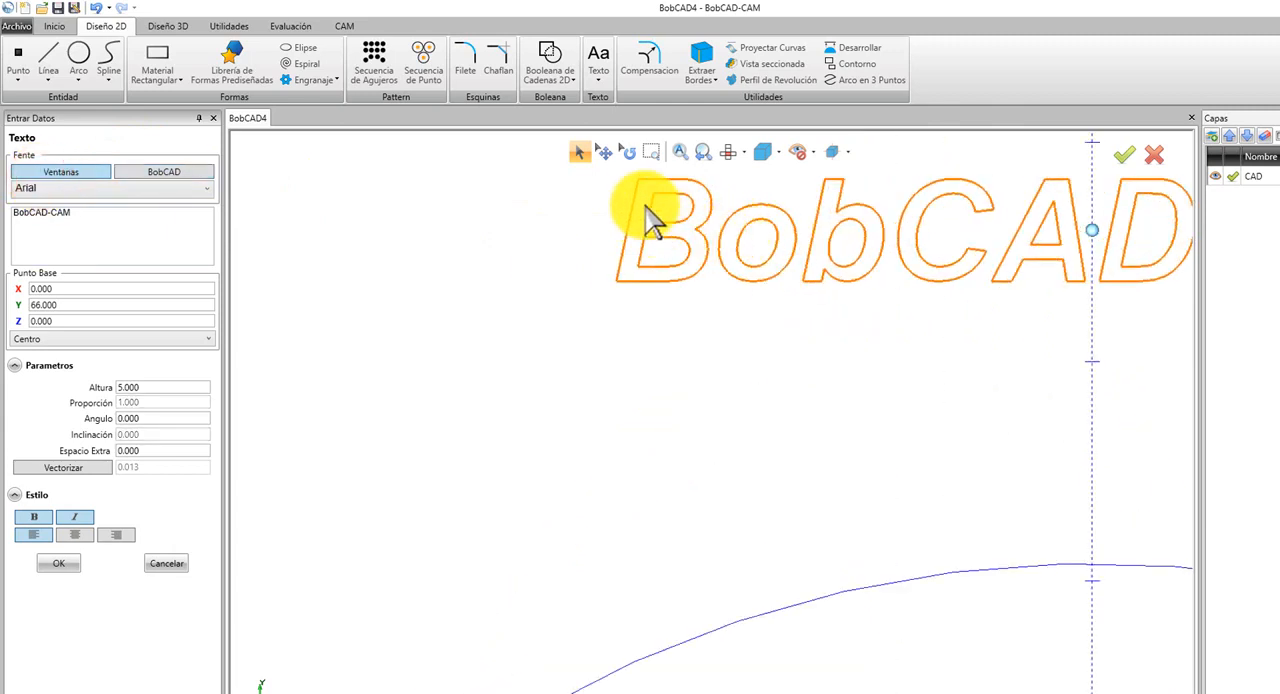
click(74, 517)
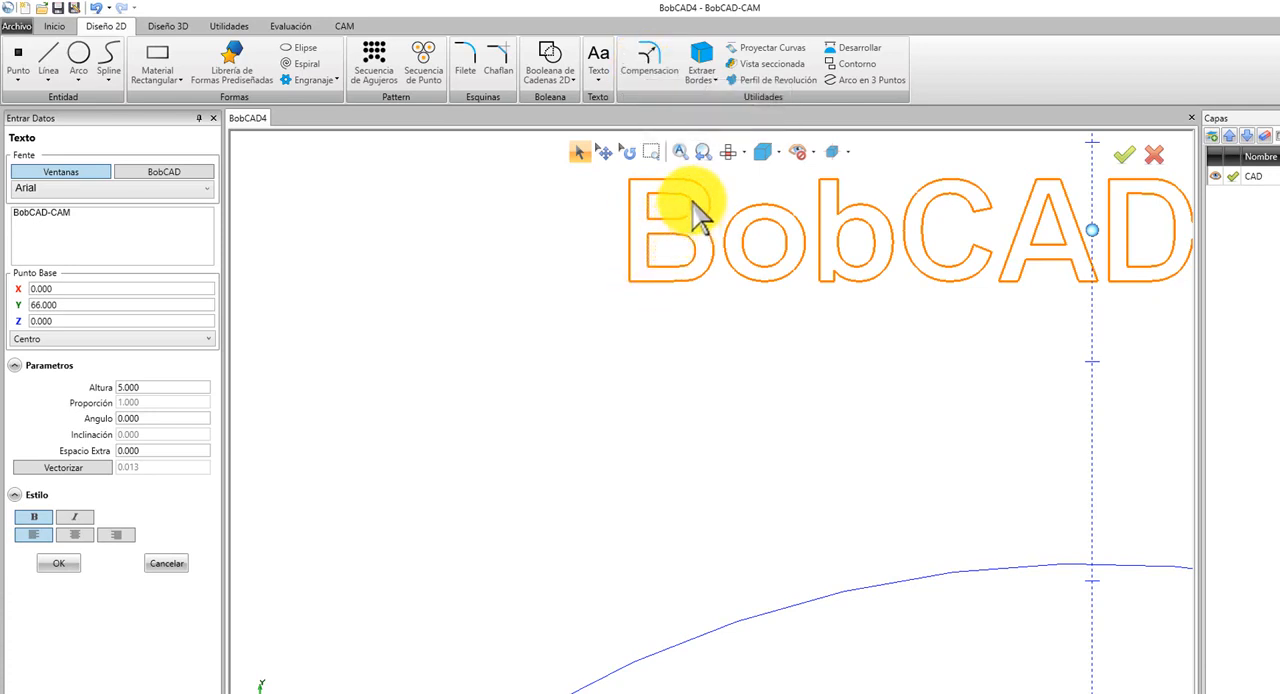
Set the text to the BobCAD font AFNT04 and create it above the circle at Y 66.
click(163, 176)
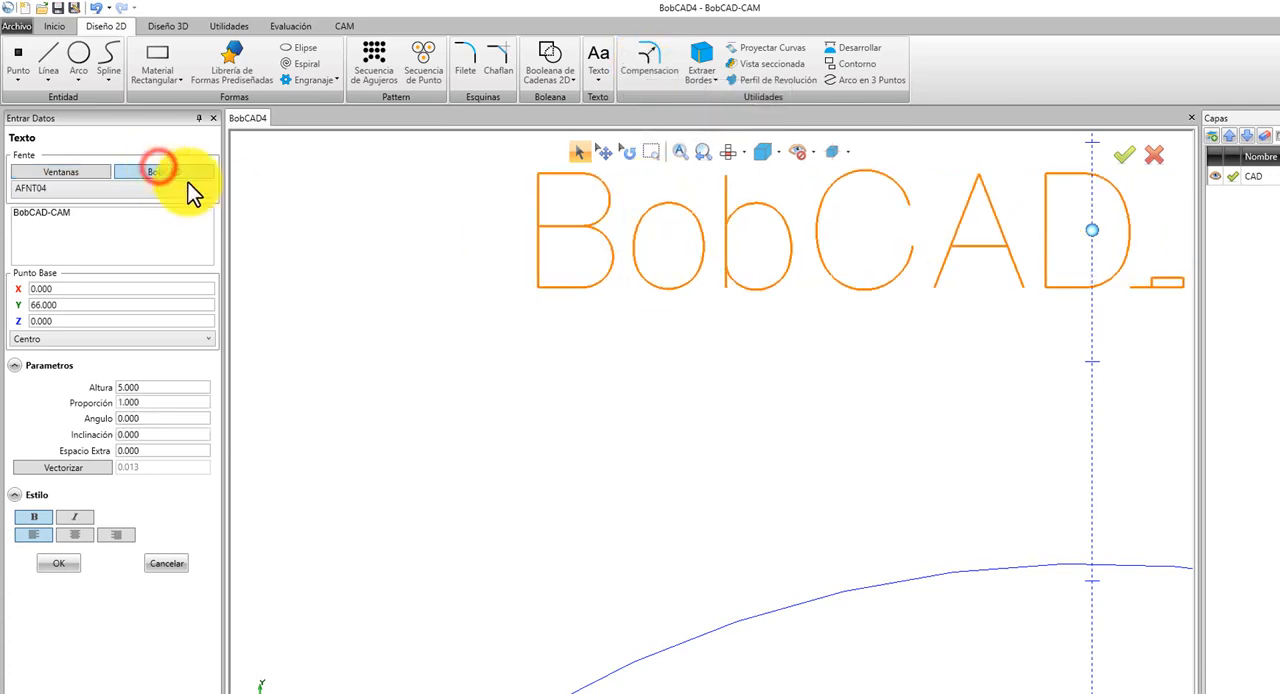
scroll(600, 286, down, 3)
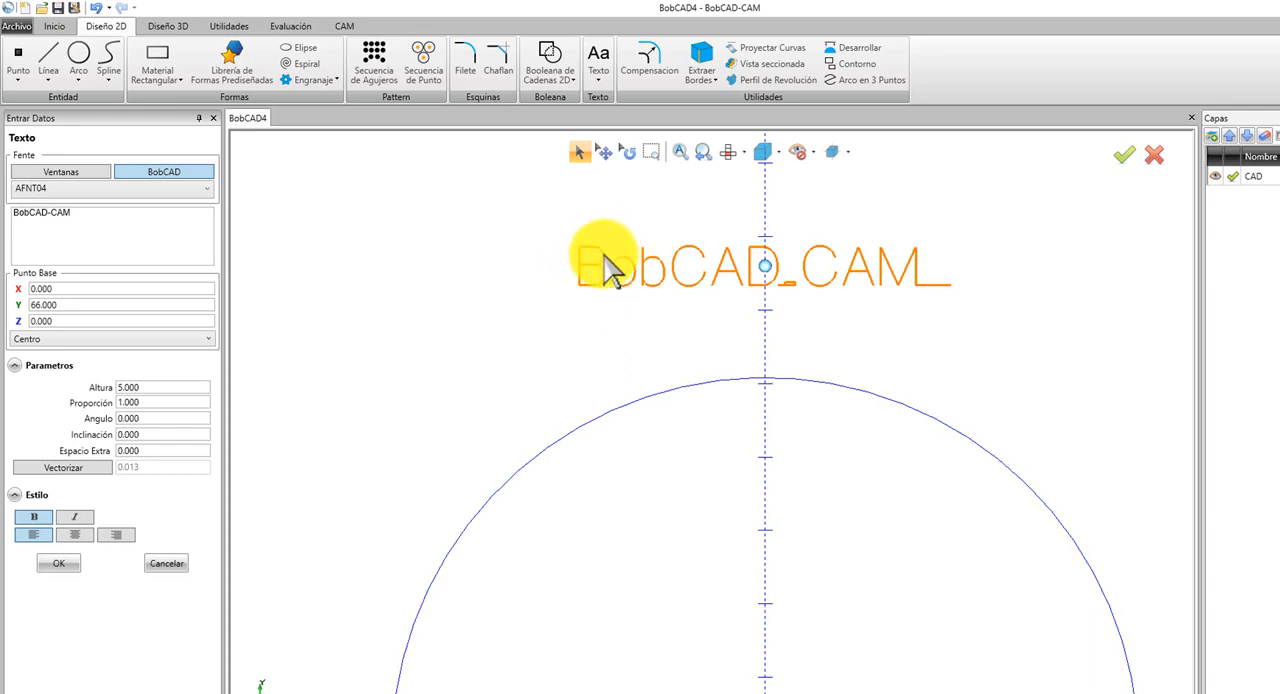
click(51, 170)
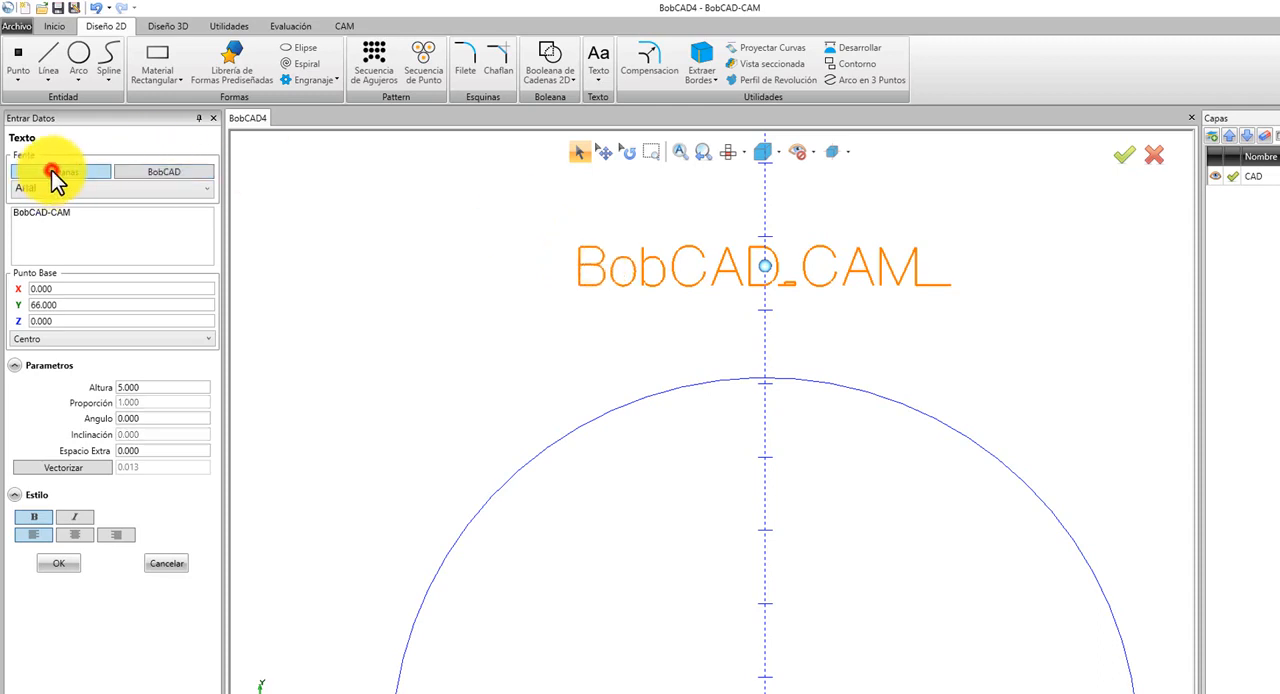
click(153, 175)
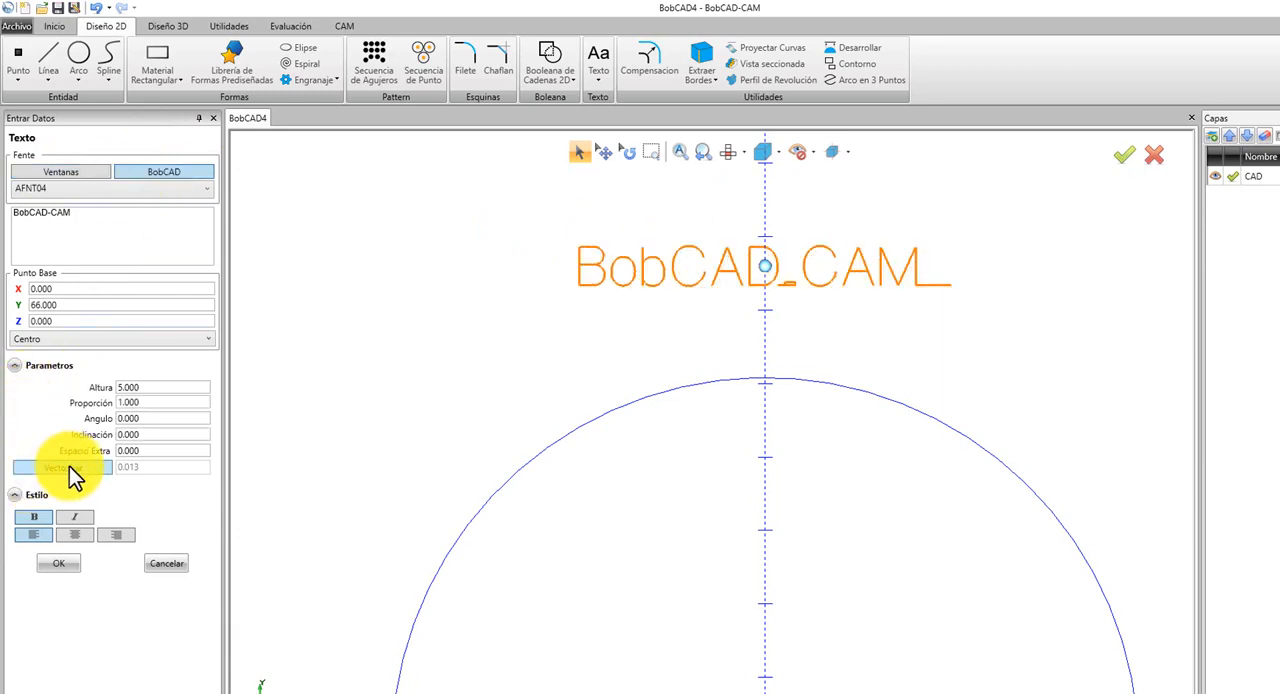
click(68, 564)
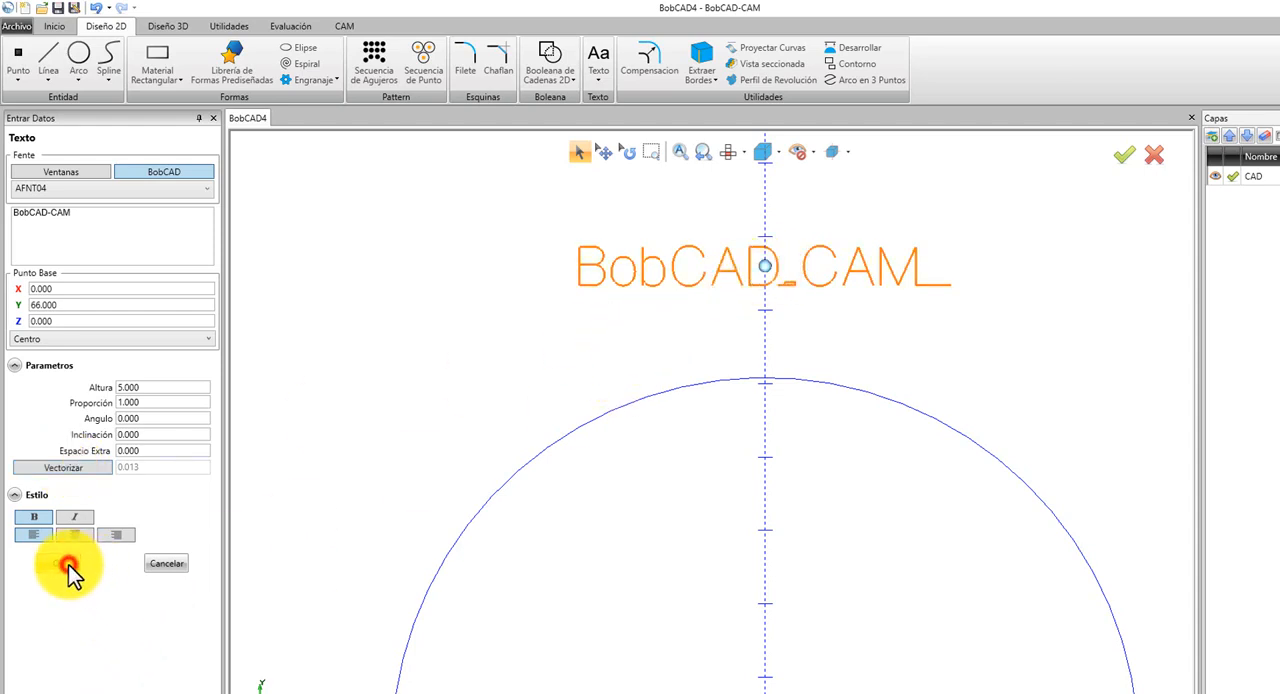
Enable Vectorizar with a value of 0.8 and create another copy of the text at the origin.
click(99, 463)
click(205, 466)
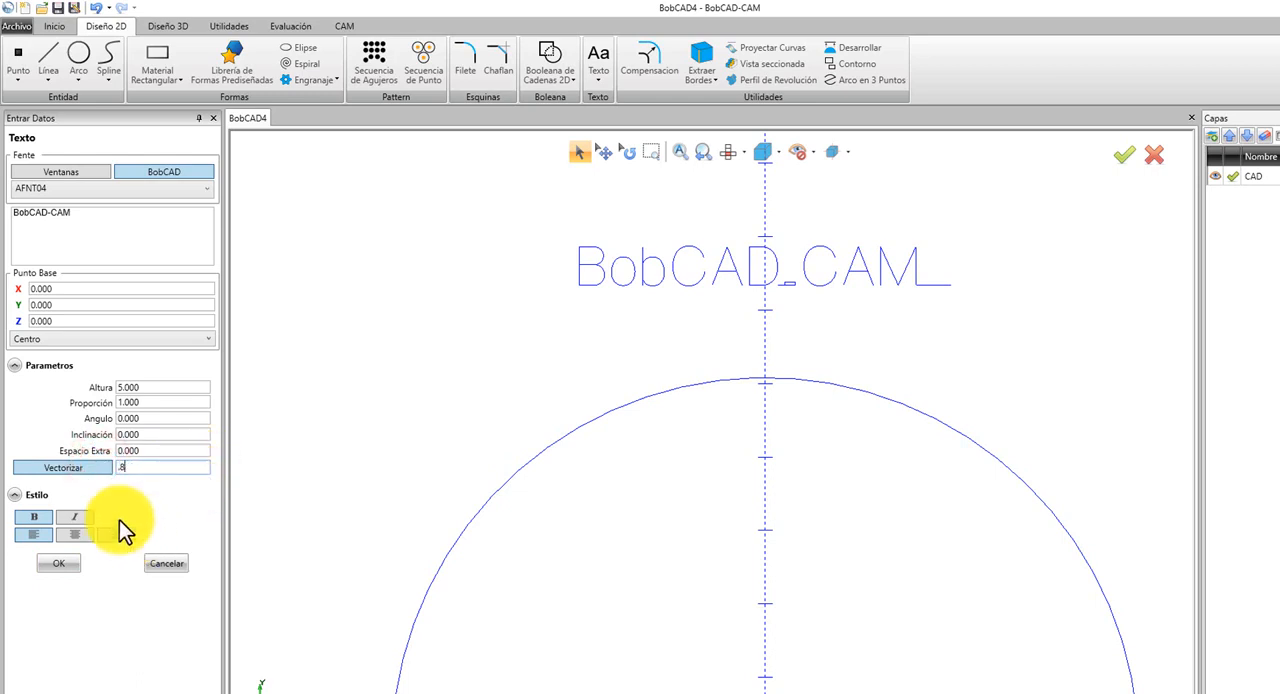
click(68, 564)
Place another copy of the text on the vertical axis just above the circle, at about Y 58, and exit the text tool.
scroll(749, 423, down, 5)
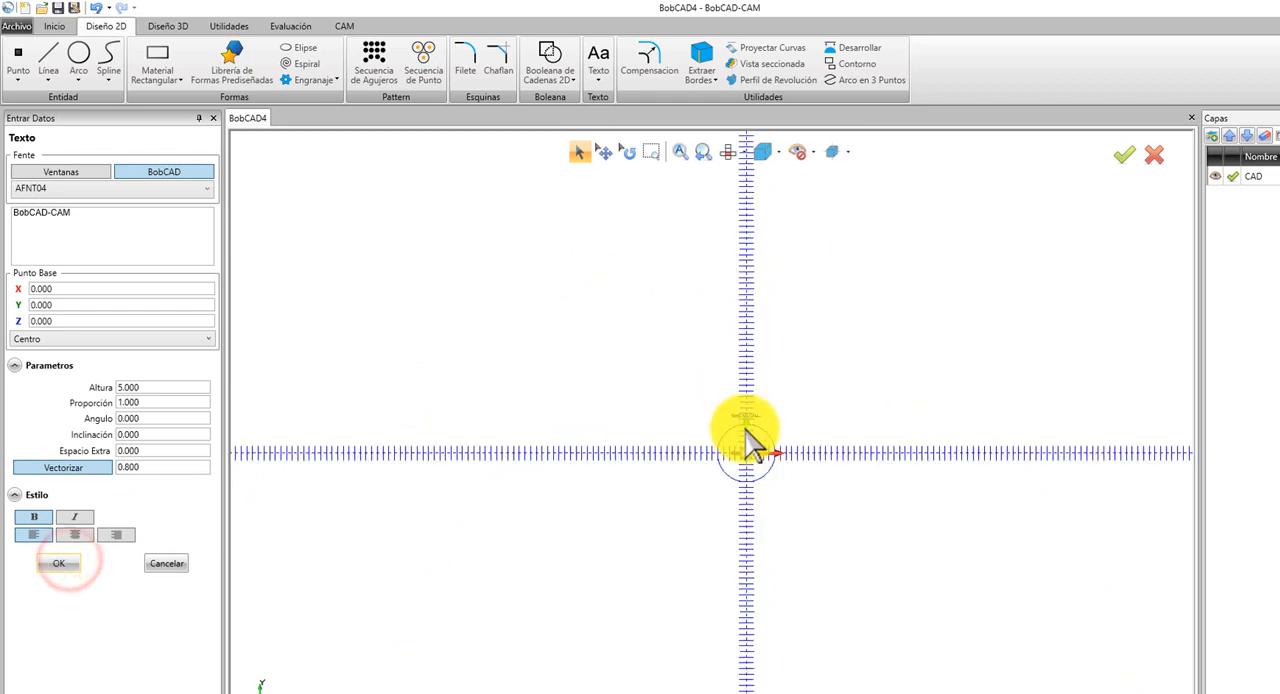
scroll(776, 470, up, 5)
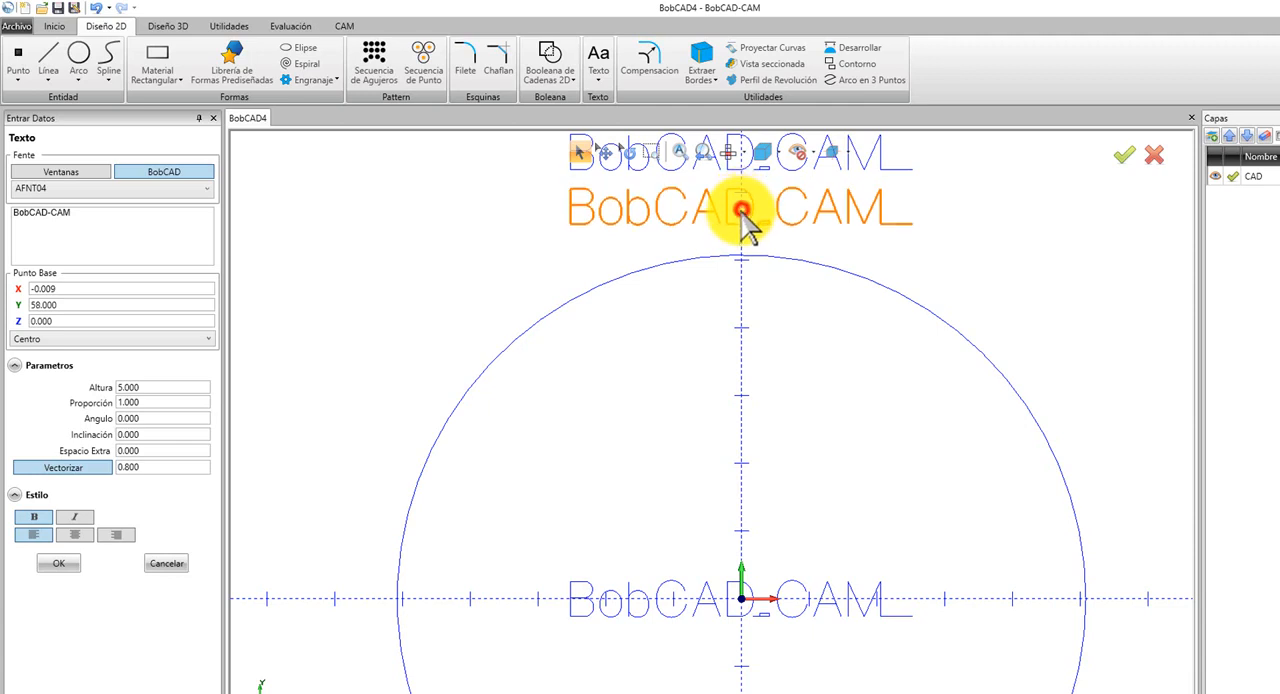
click(741, 209)
right_click(466, 294)
click(468, 293)
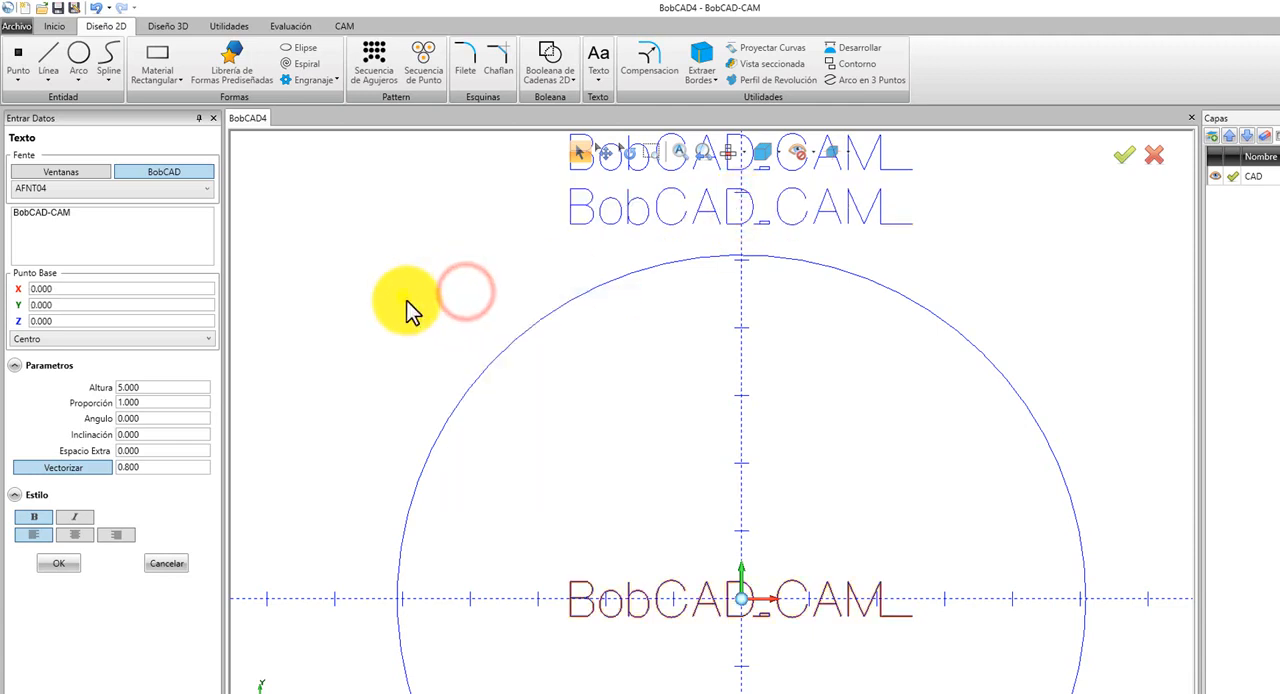
right_click(410, 310)
click(445, 320)
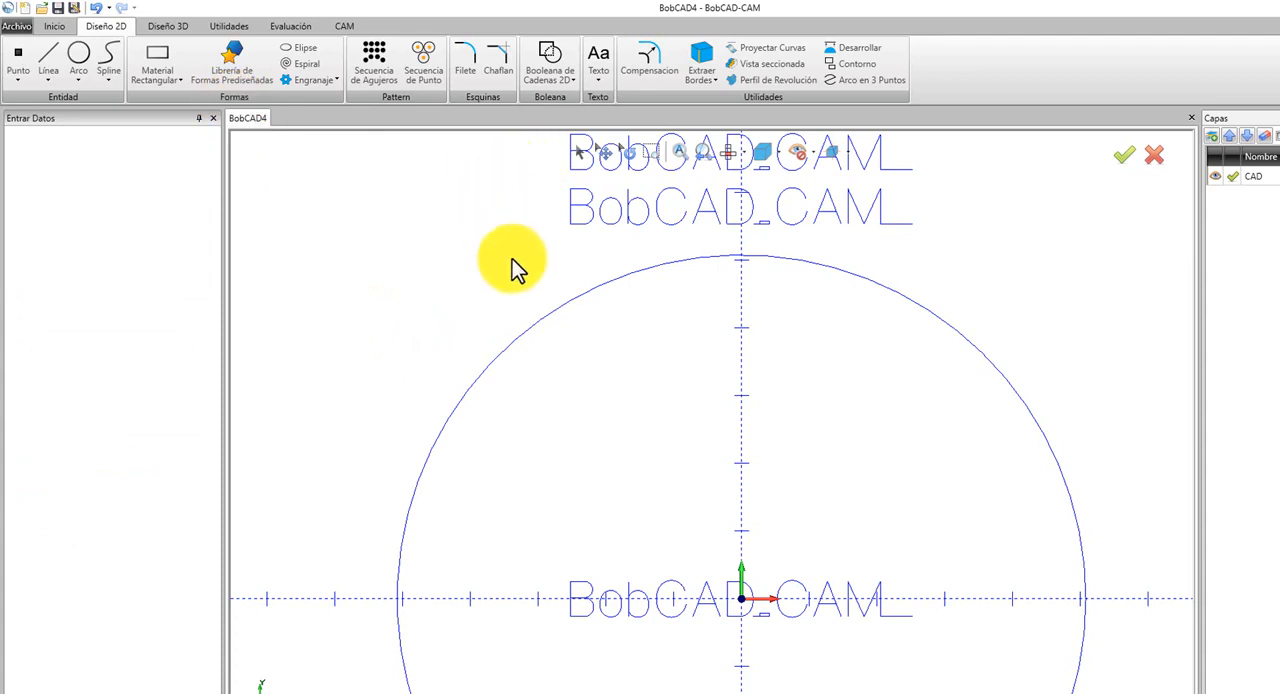
Delete the copy of the BobCAD_CAM text placed at the origin inside the circle.
click(578, 153)
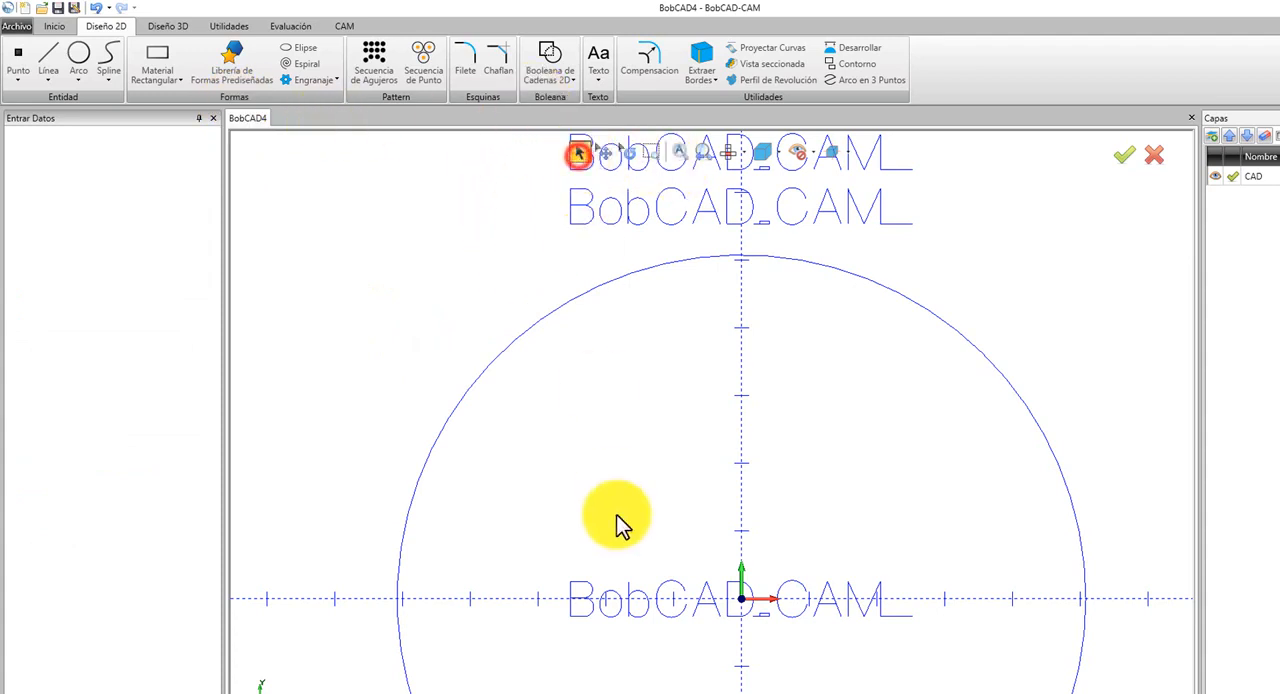
drag(549, 543, 941, 646)
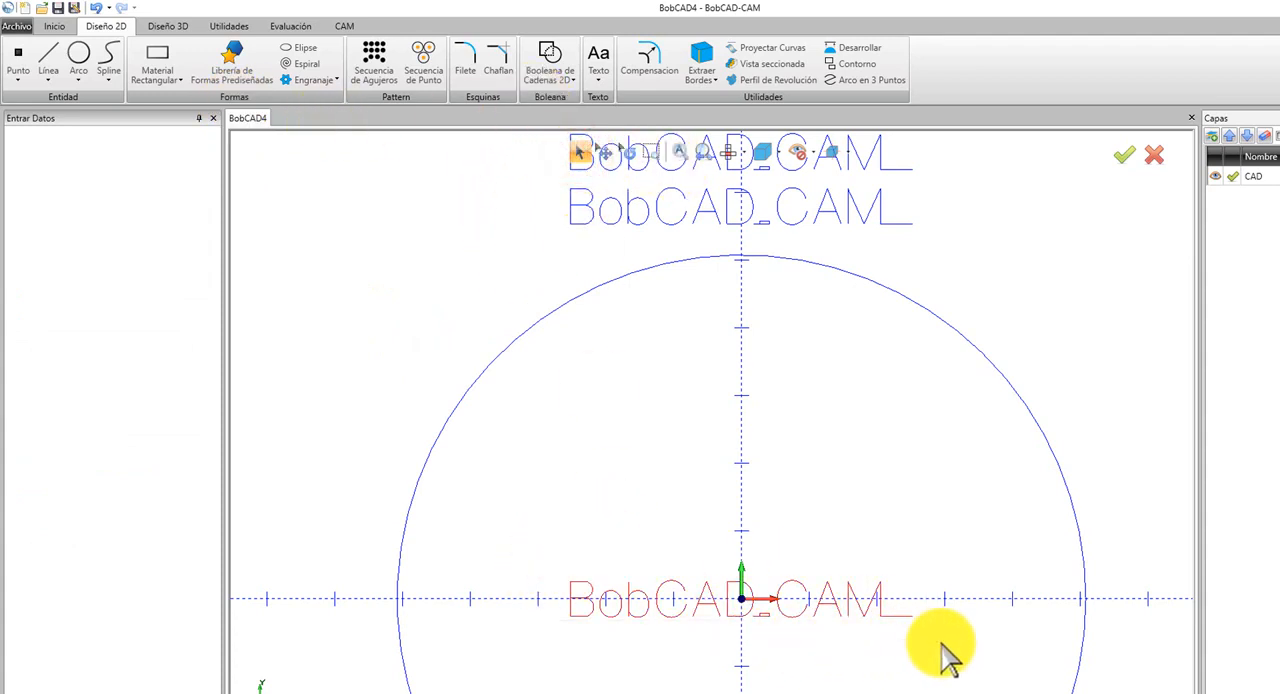
key(Delete)
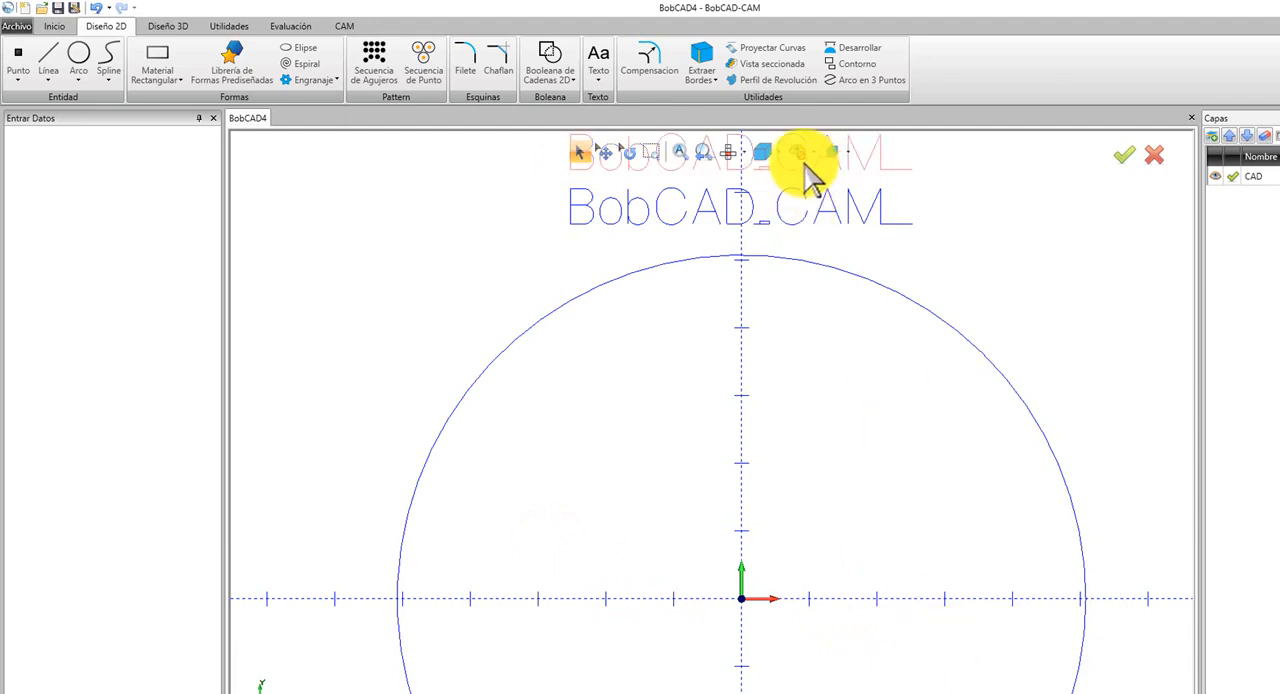
Examine the two BobCAD_CAM texts up close, comparing how their letters highlight as whole text or as separate lines and arcs.
scroll(757, 163, down, 6)
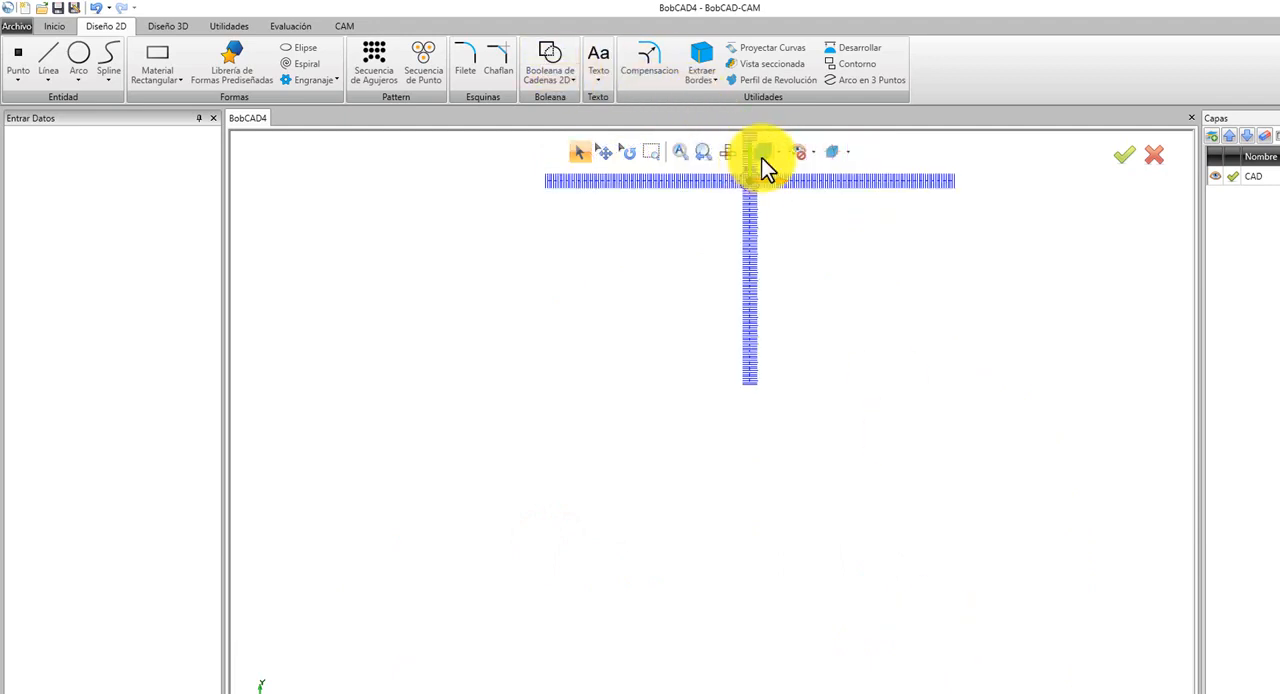
scroll(757, 171, up, 8)
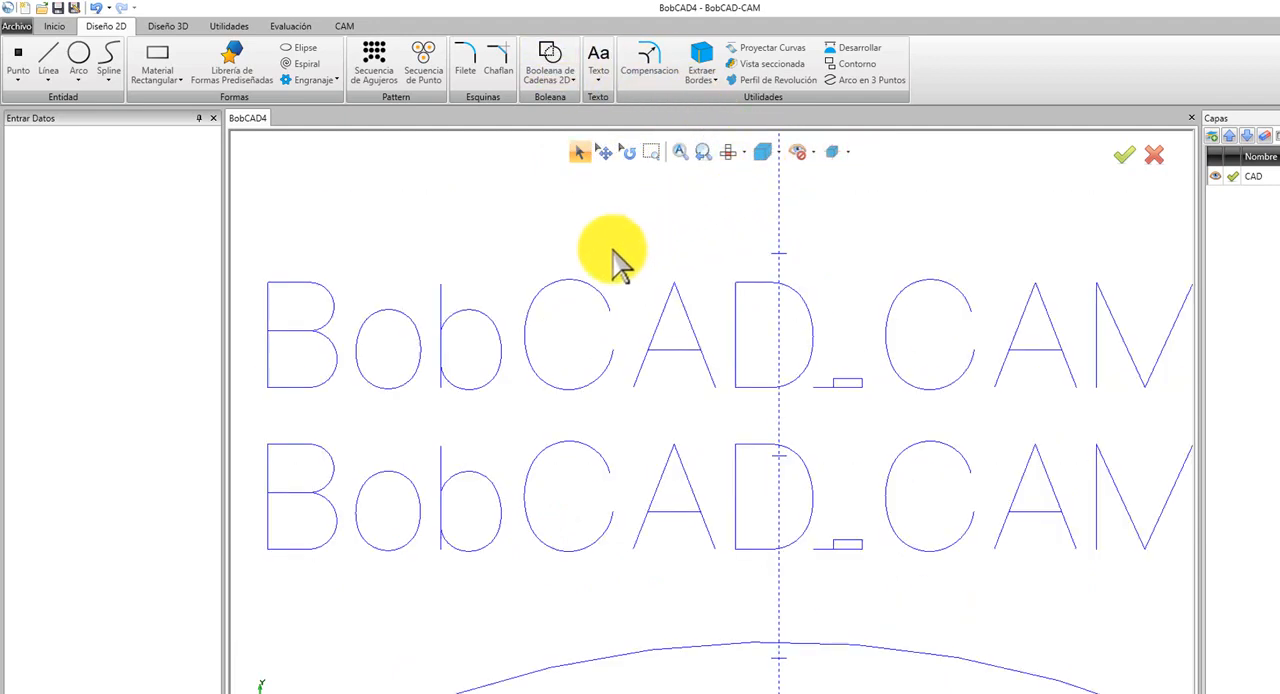
click(590, 291)
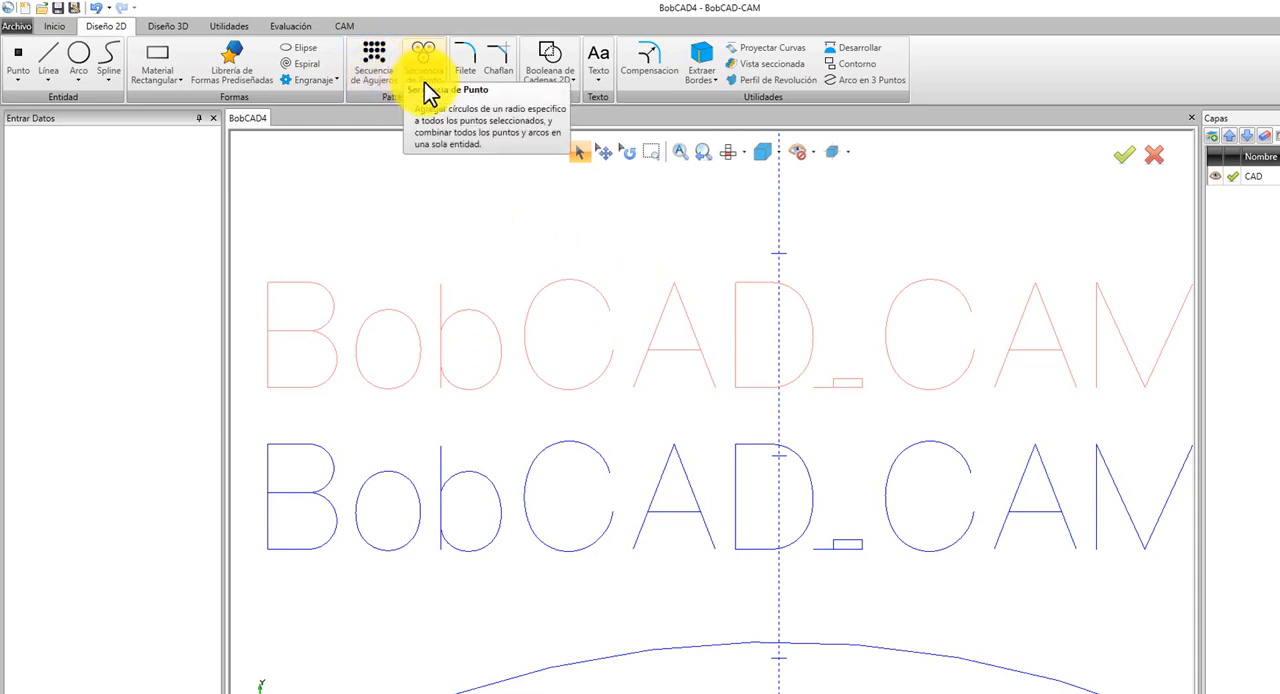
click(568, 279)
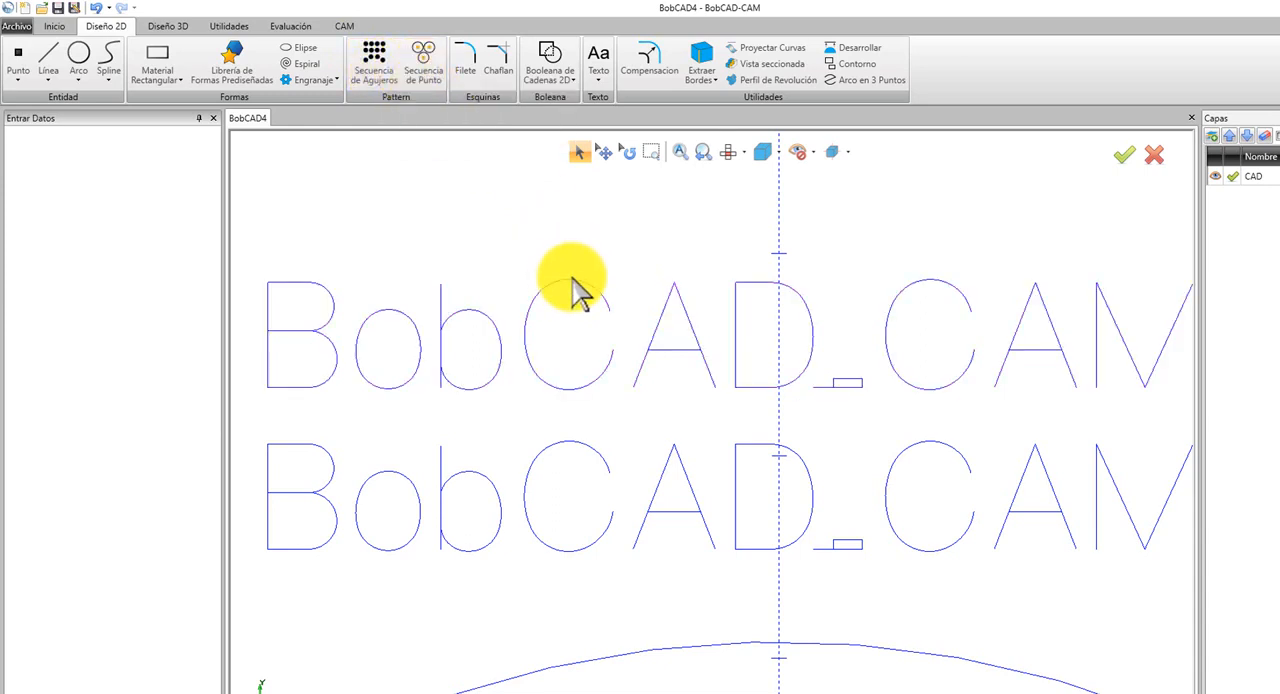
click(572, 280)
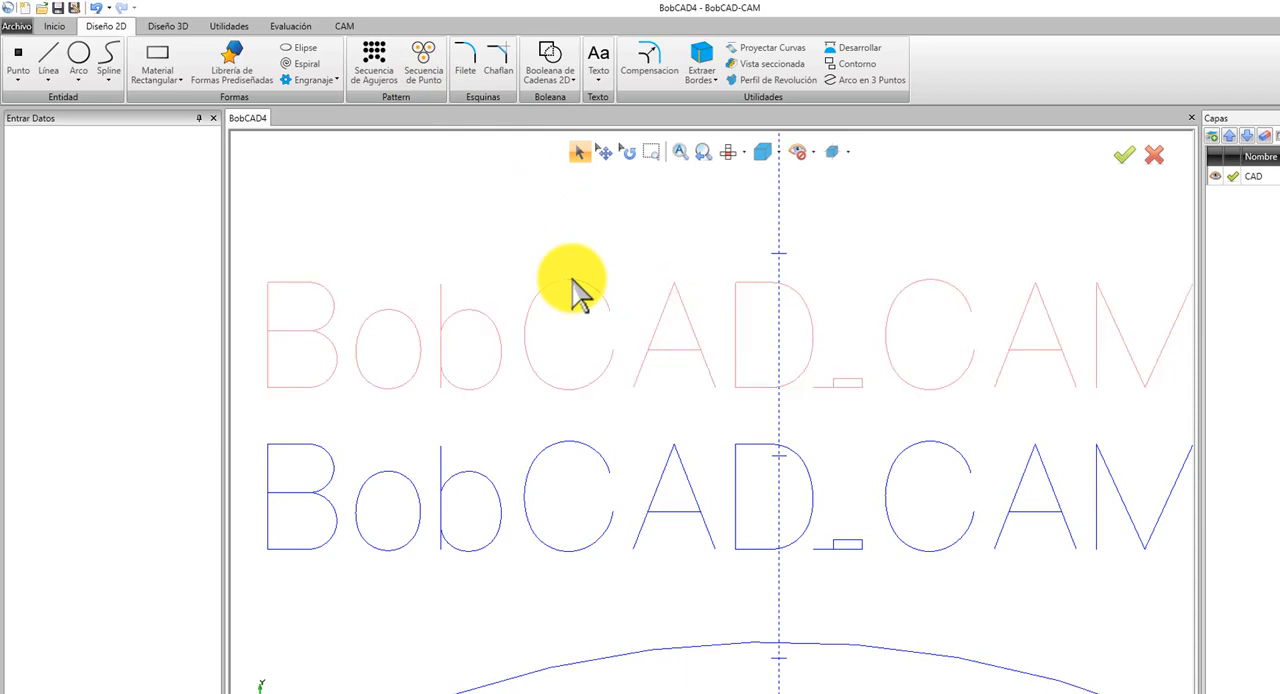
click(590, 302)
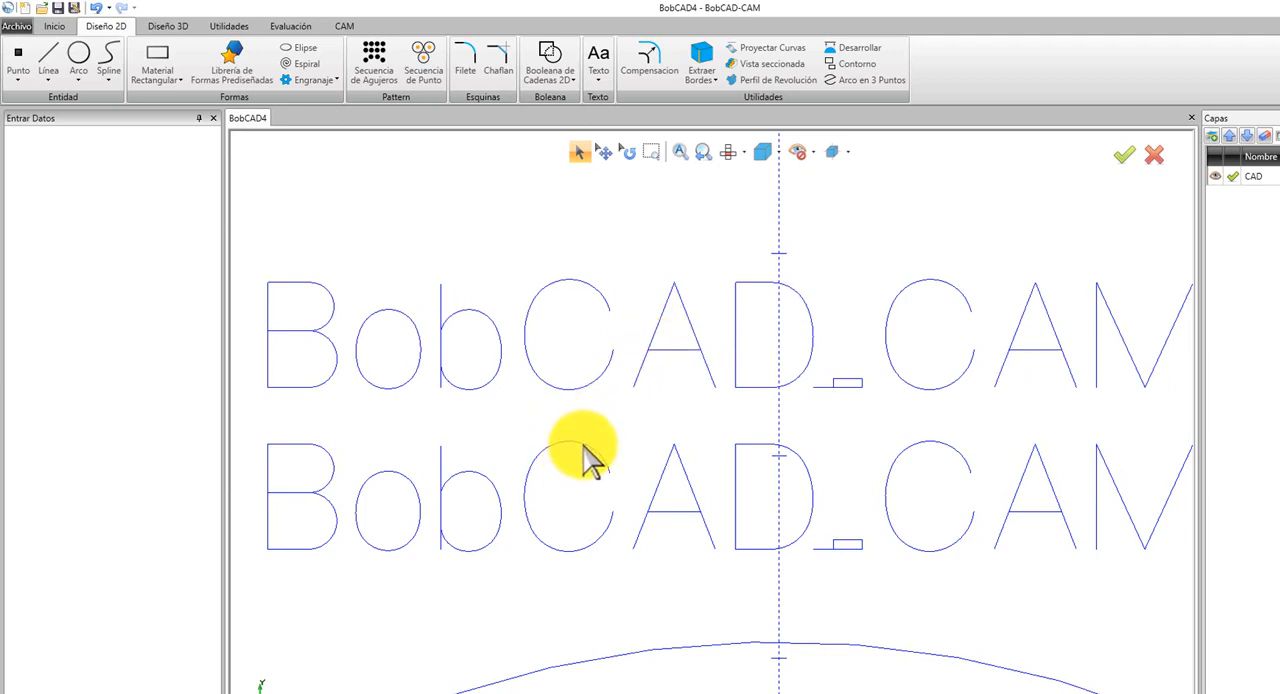
scroll(594, 462, up, 5)
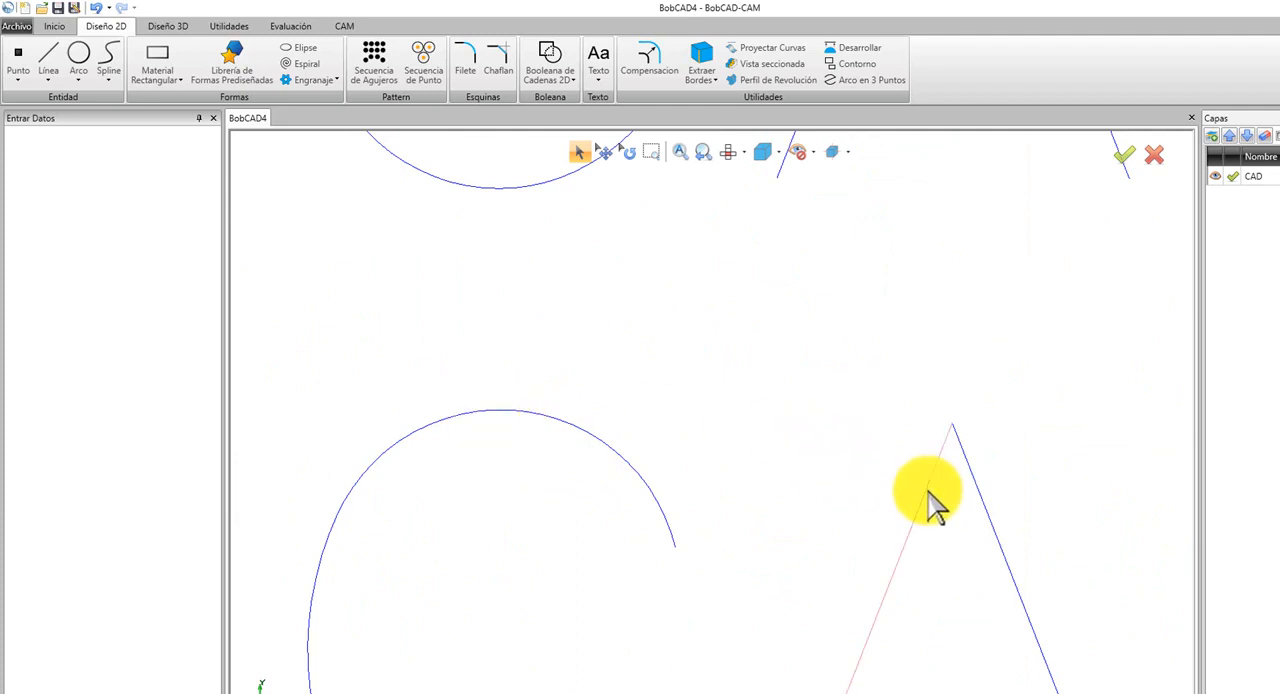
scroll(928, 505, down, 3)
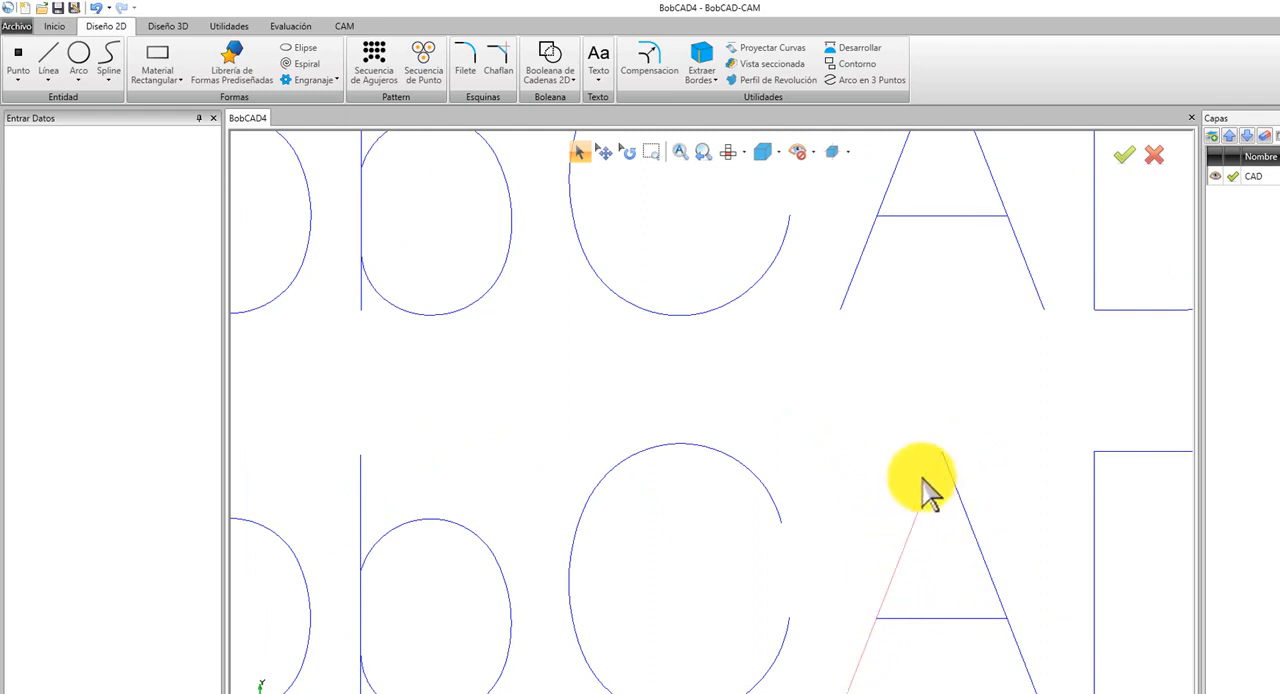
scroll(629, 563, down, 4)
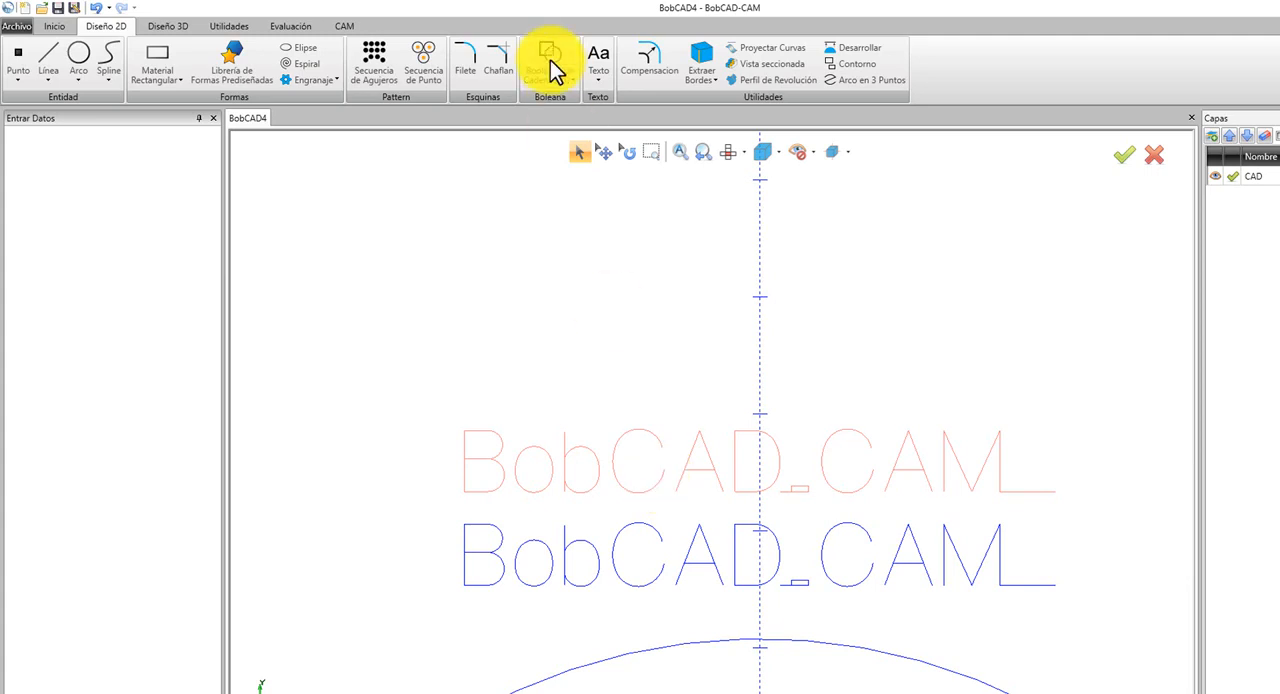
Try Texto Adecuado a una Curva with the upper BobCAD_CAM text as the text entity, the circle as the curve and Inicio alignment.
click(607, 83)
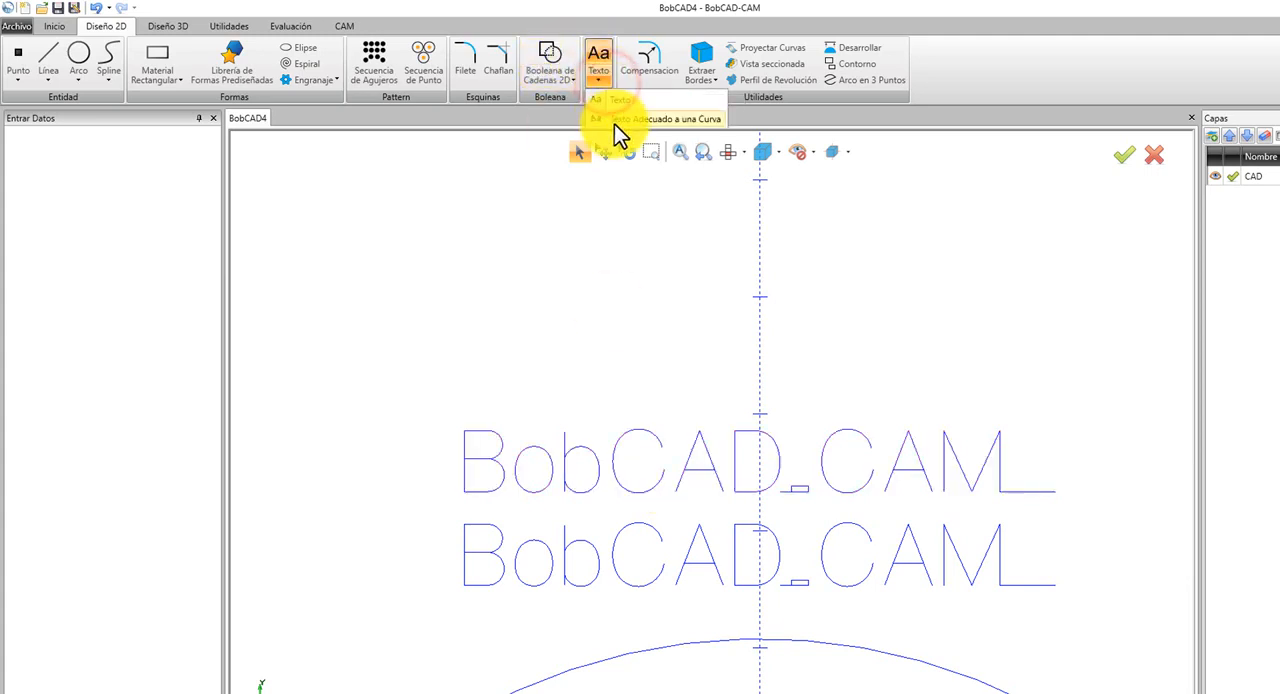
click(616, 118)
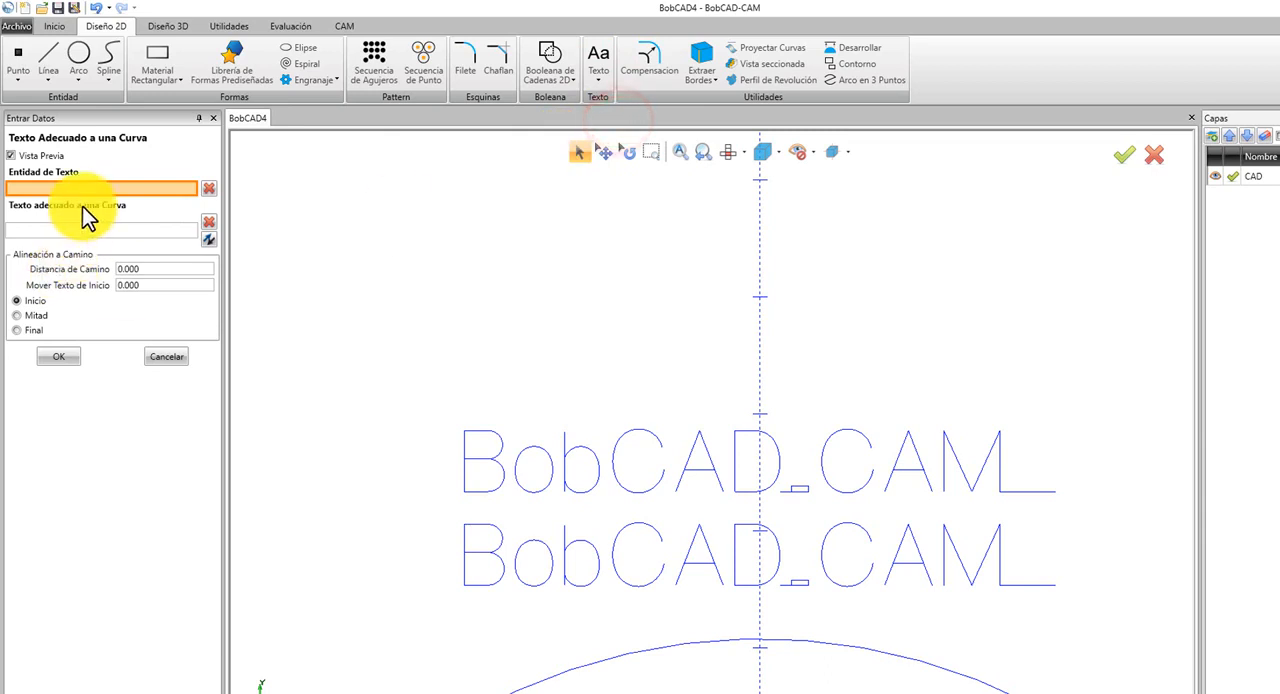
click(648, 505)
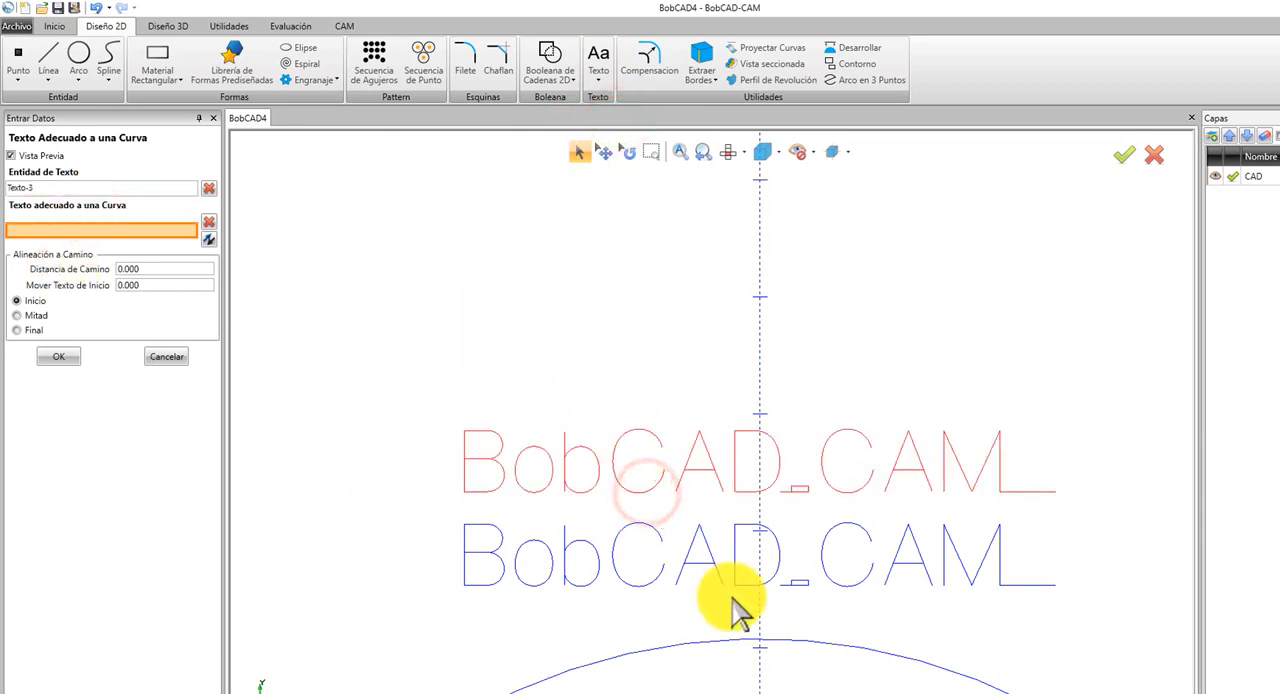
scroll(760, 645, down, 10)
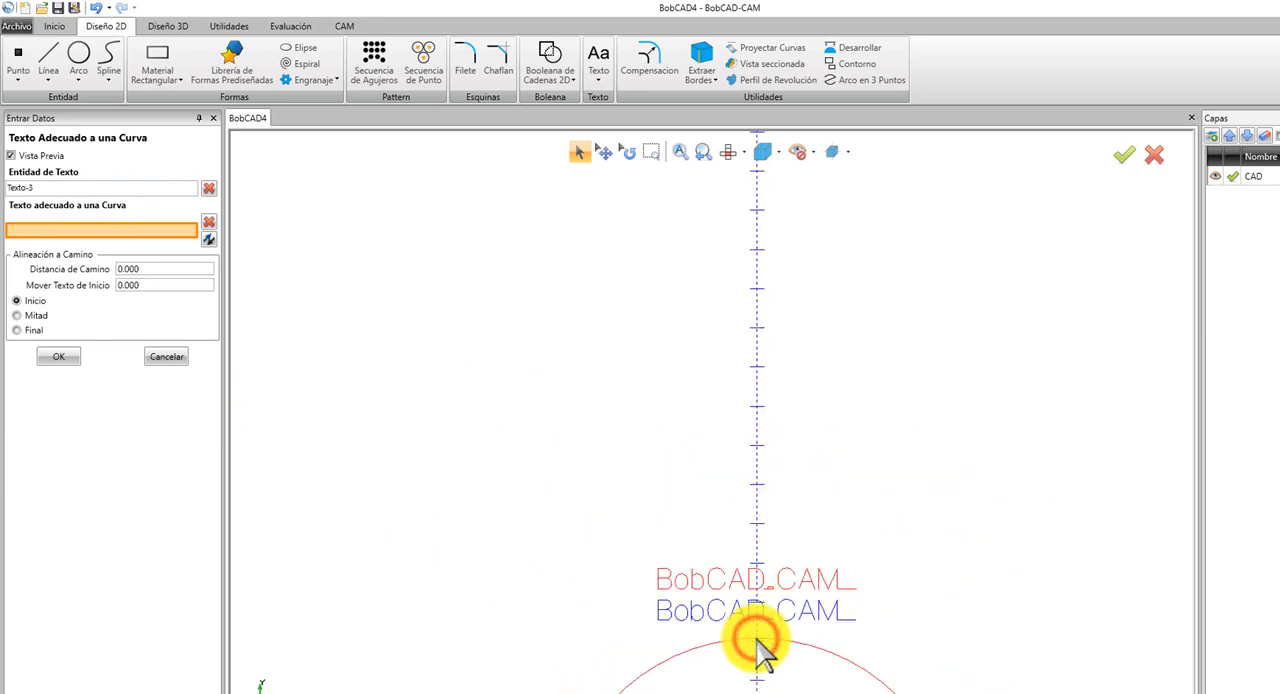
scroll(828, 664, down, 3)
scroll(839, 565, up, 6)
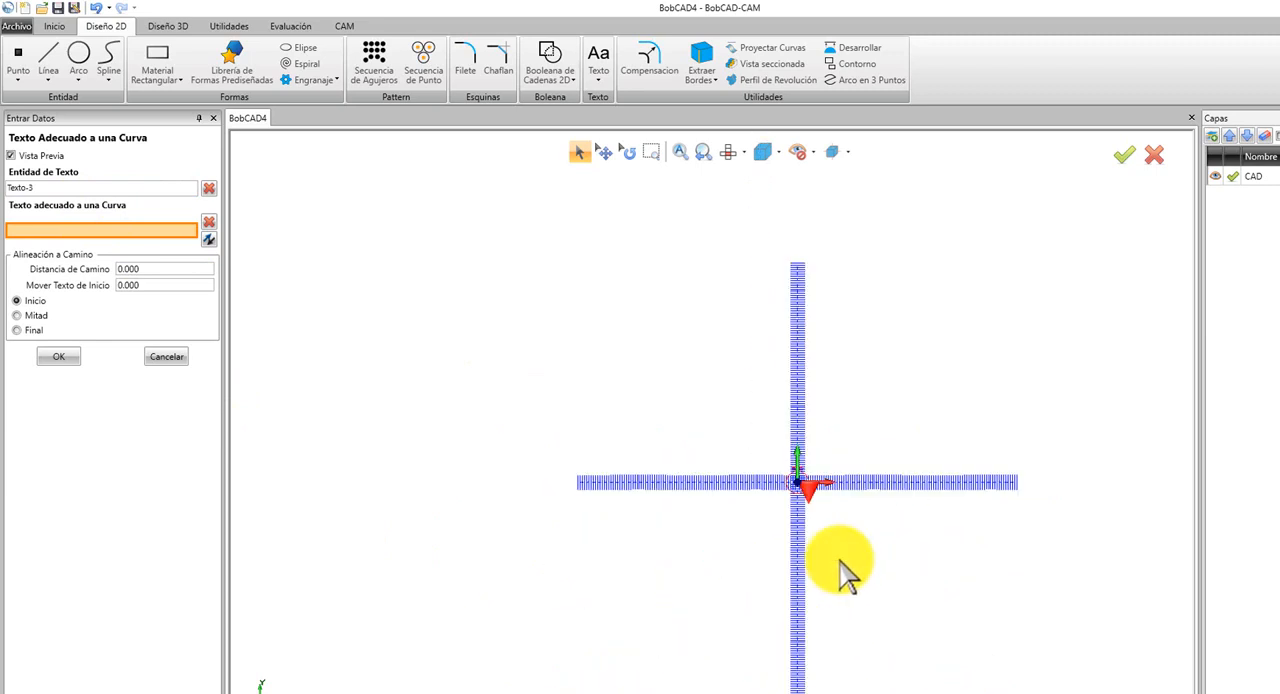
scroll(814, 491, up, 4)
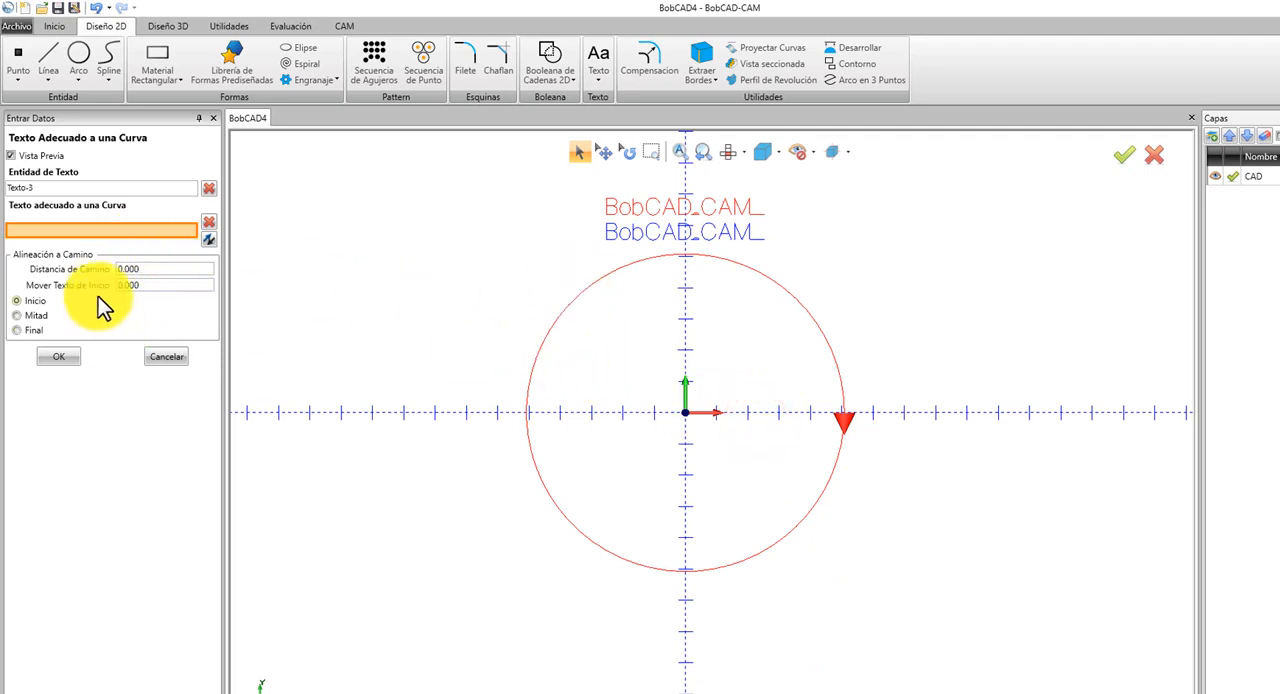
click(28, 300)
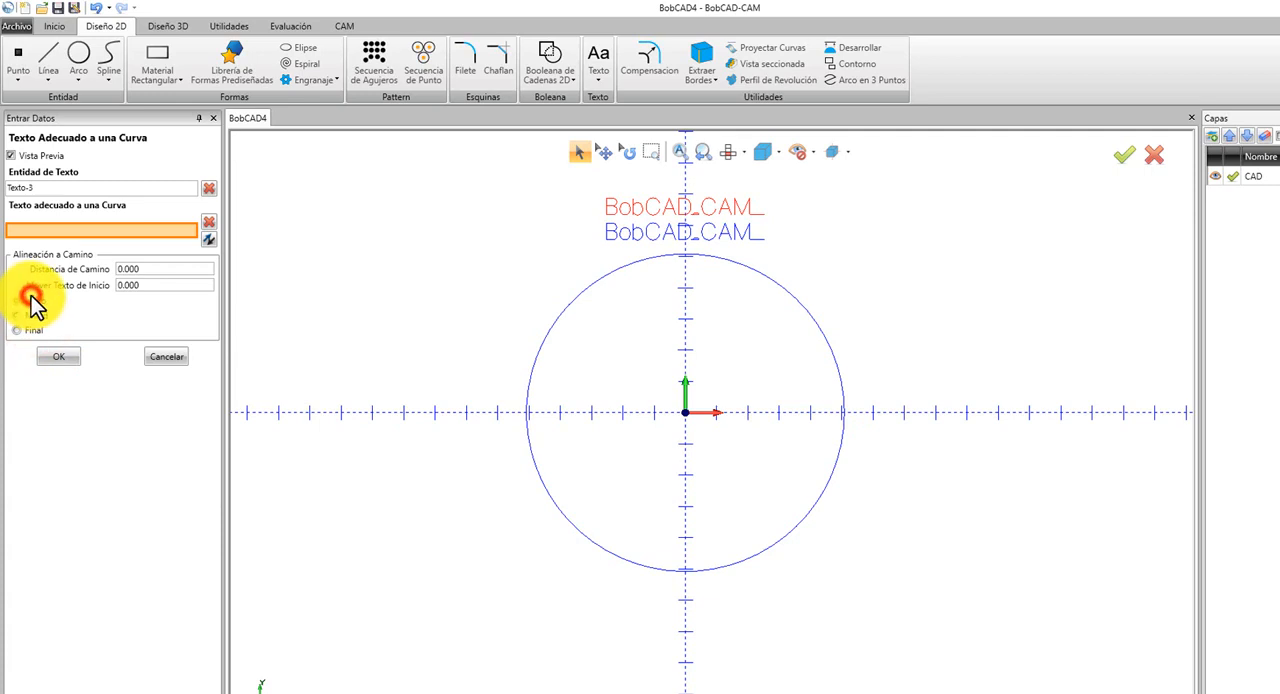
click(24, 232)
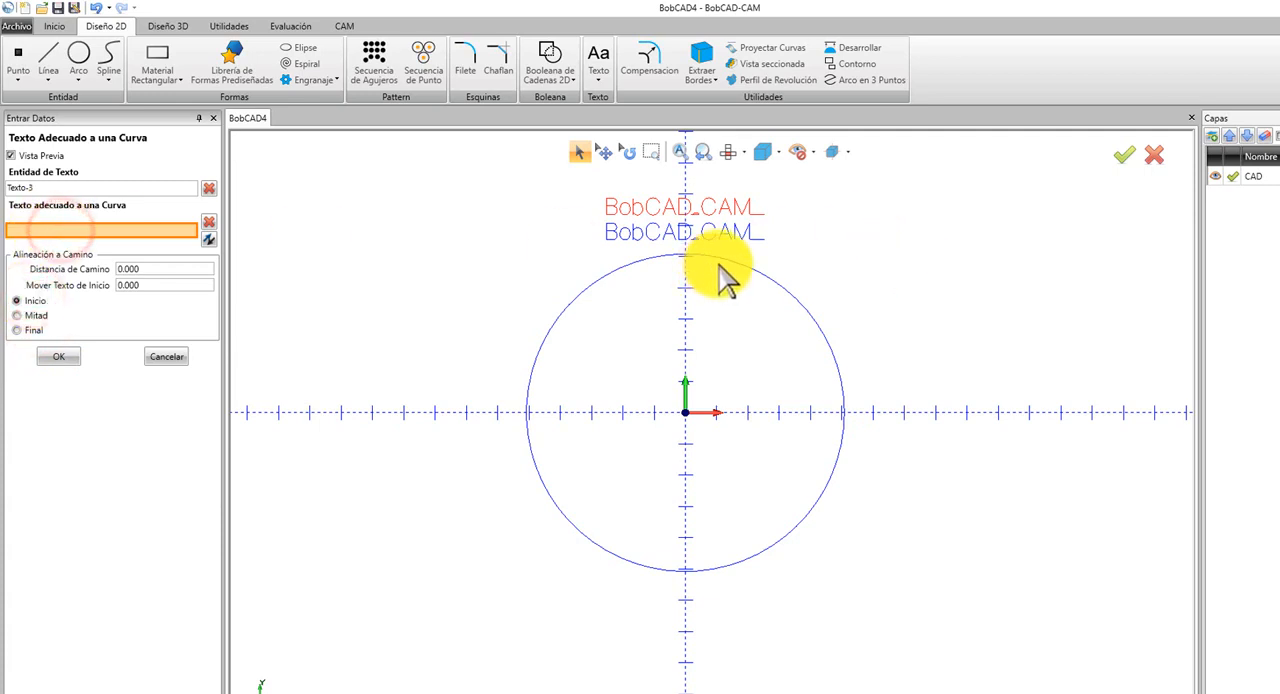
click(725, 261)
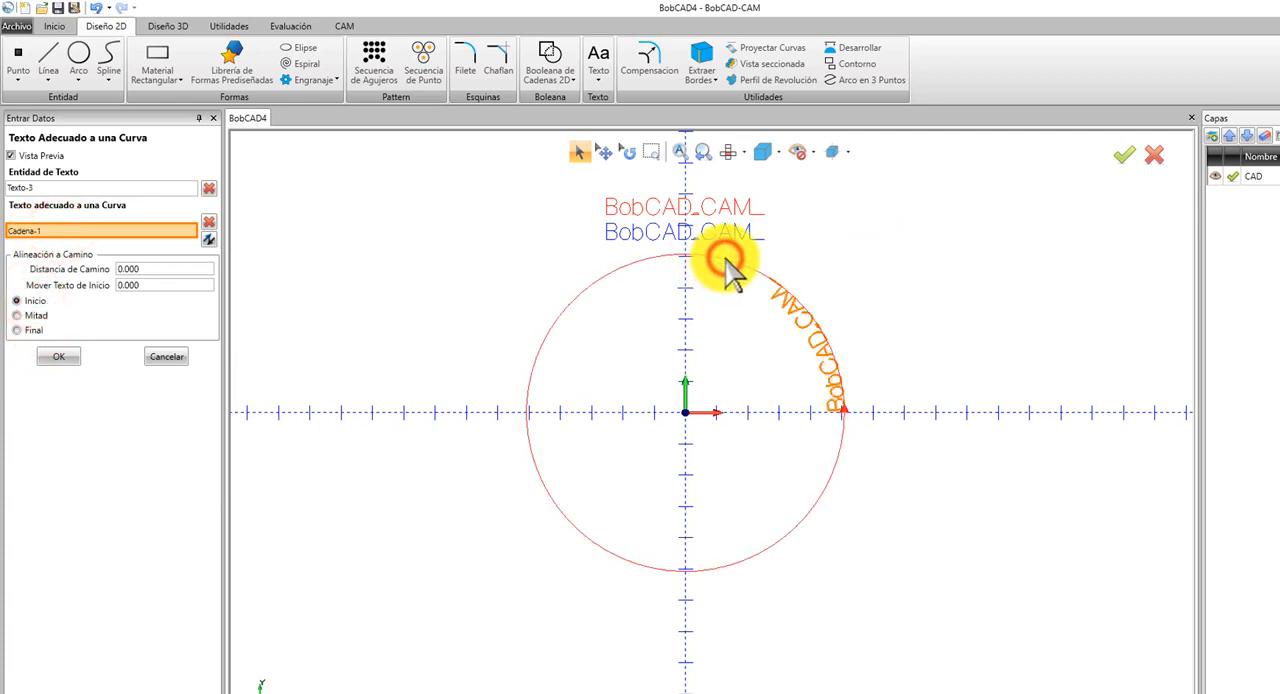
Preview the Mitad and Final alignments of the text on the circle and return to Inicio.
click(30, 316)
click(30, 331)
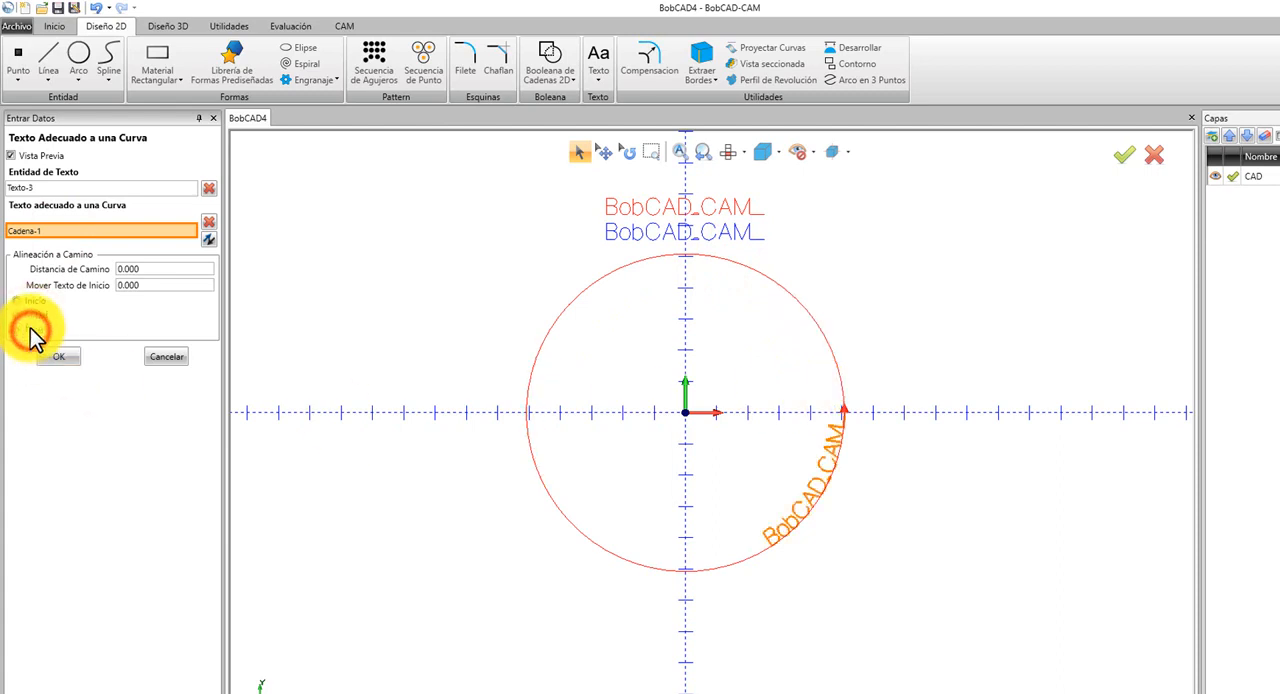
click(30, 300)
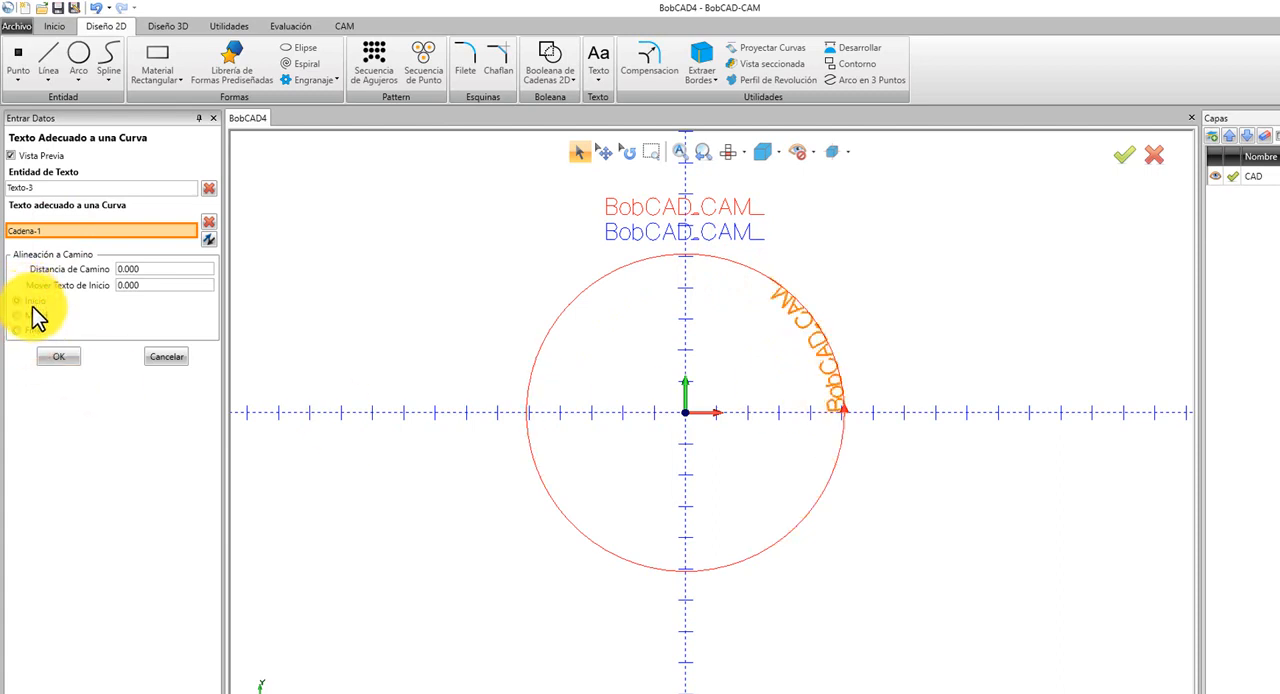
Switch the curve direction back and forth, ending with the text running along the outside of the circle.
click(212, 239)
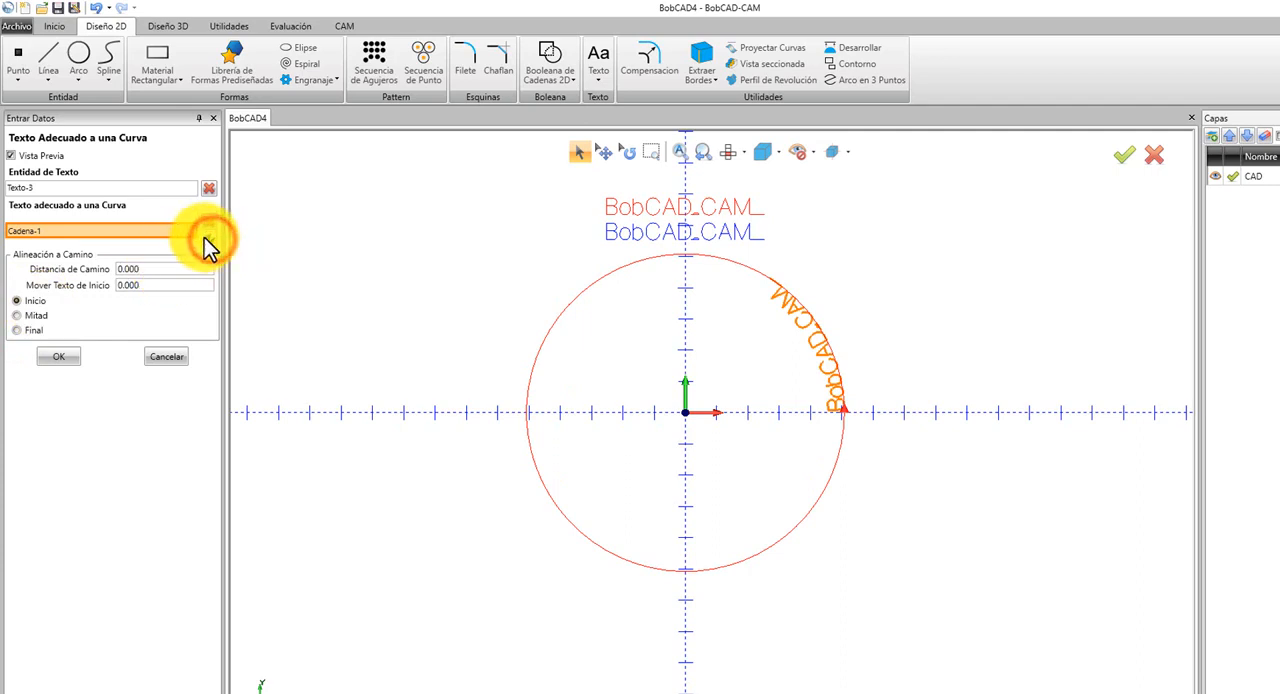
click(153, 233)
click(207, 233)
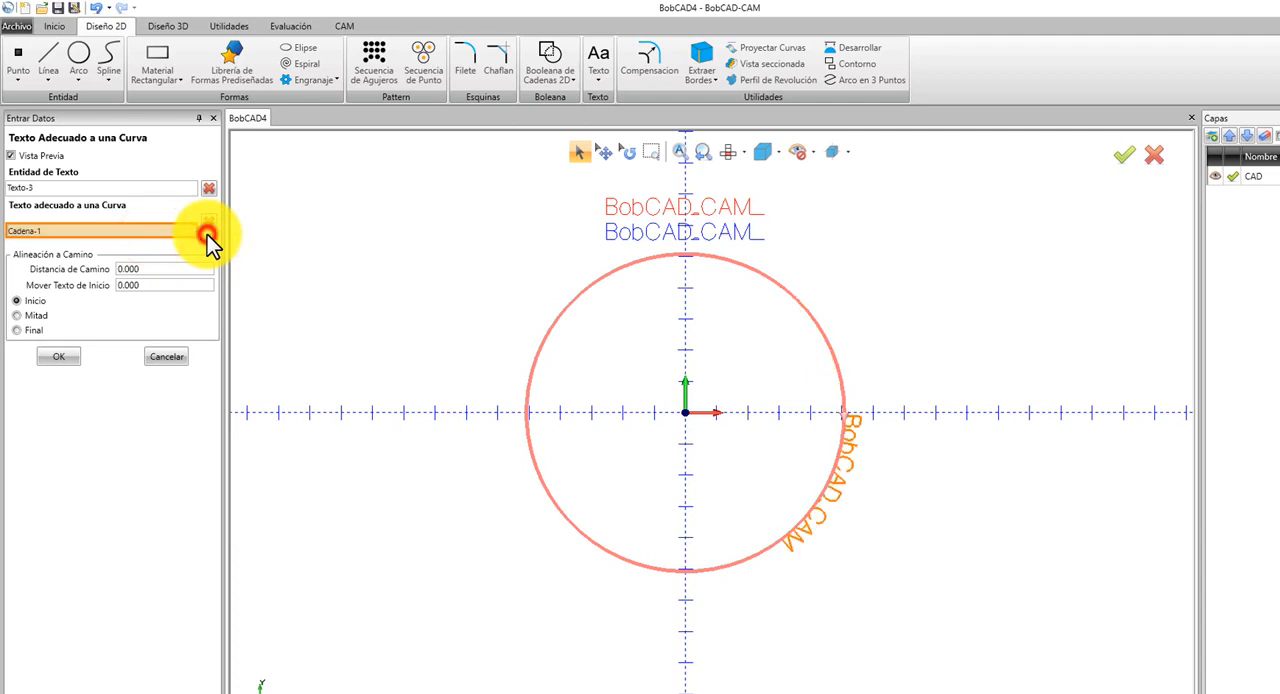
click(207, 235)
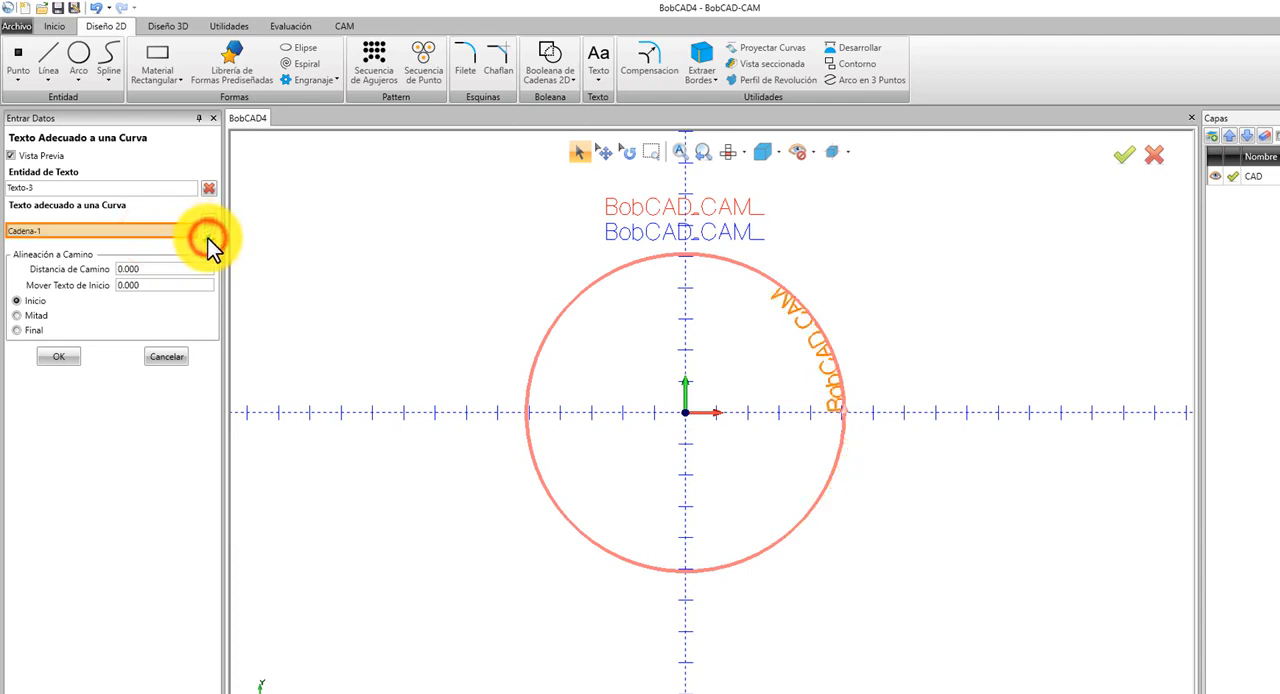
click(208, 237)
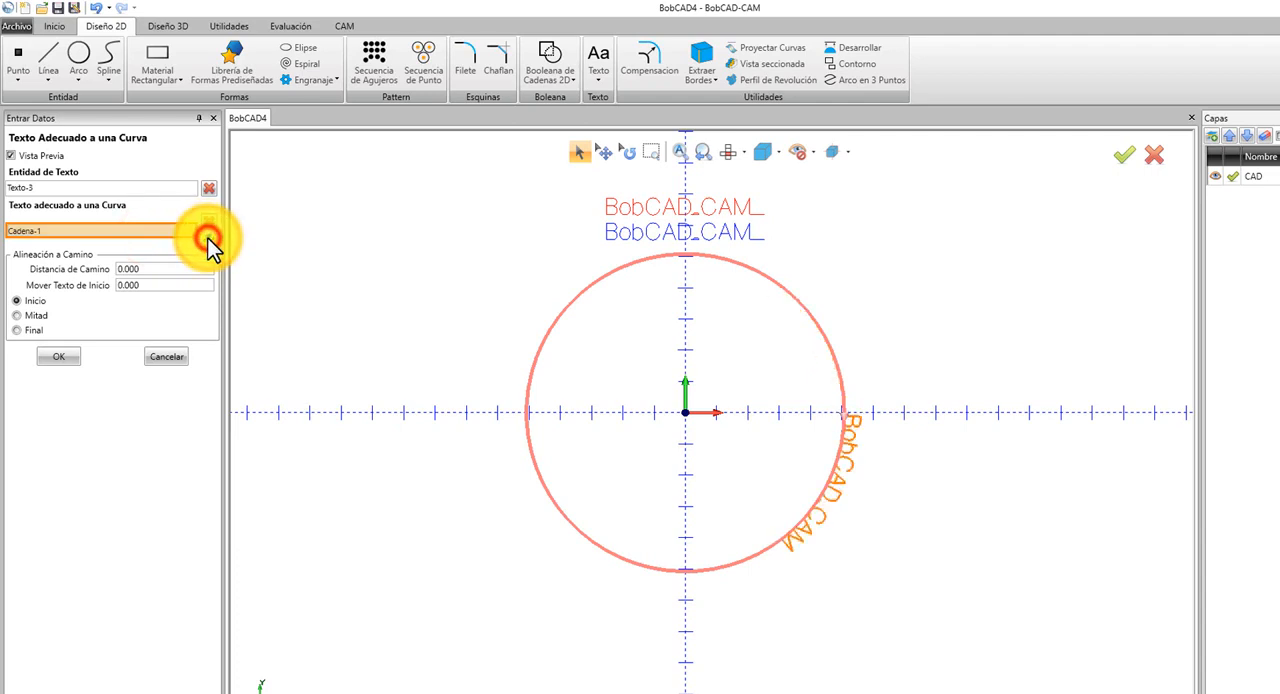
Preview the Mitad and Final alignments with the text outside the circle, and leave the curve-fitting command without creating the text.
click(38, 315)
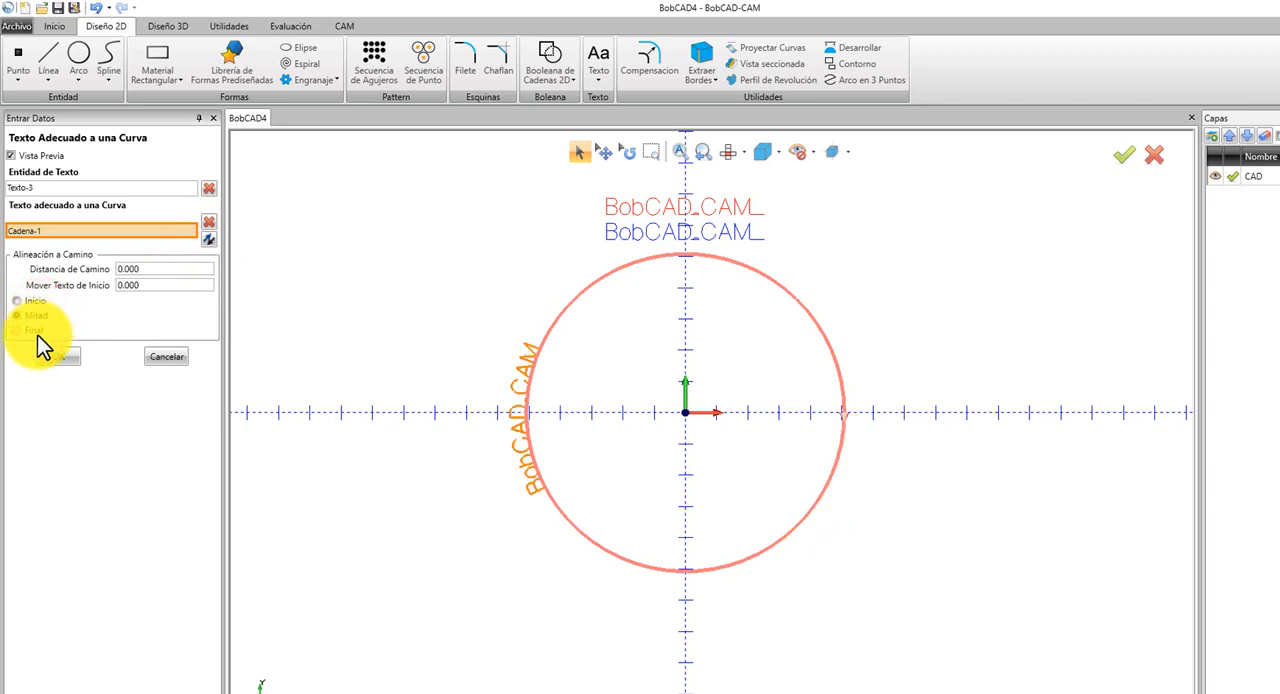
click(35, 330)
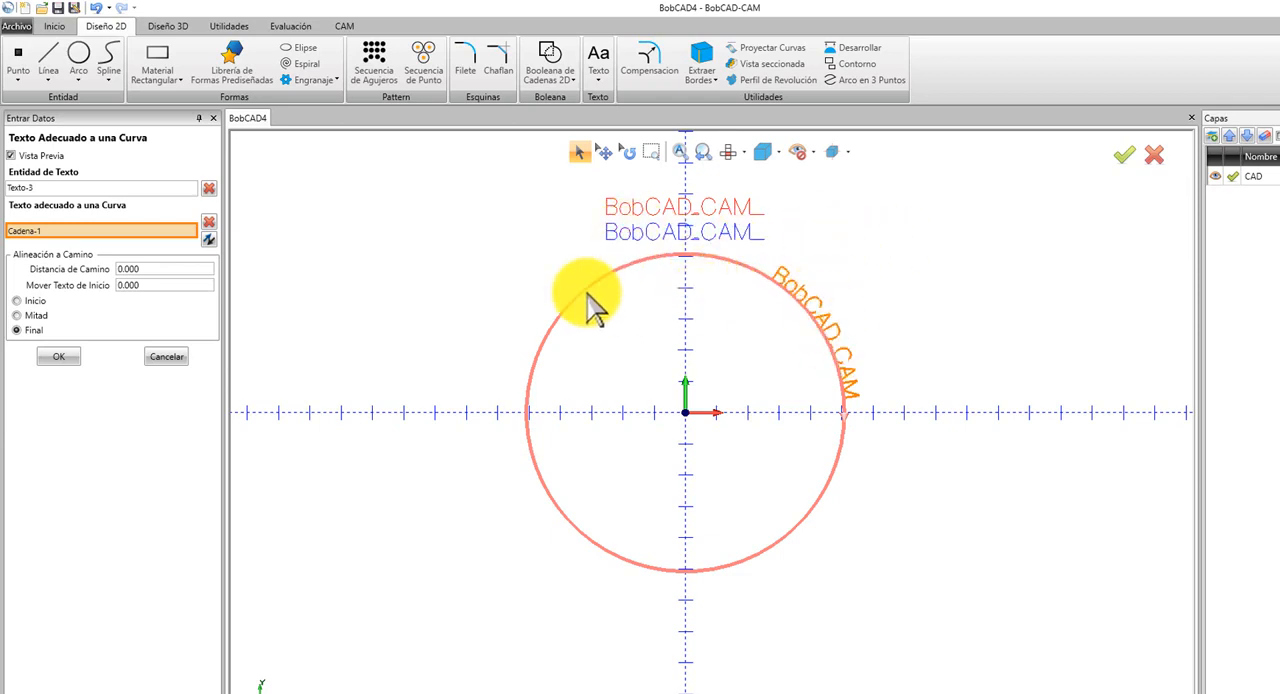
right_click(413, 263)
click(449, 290)
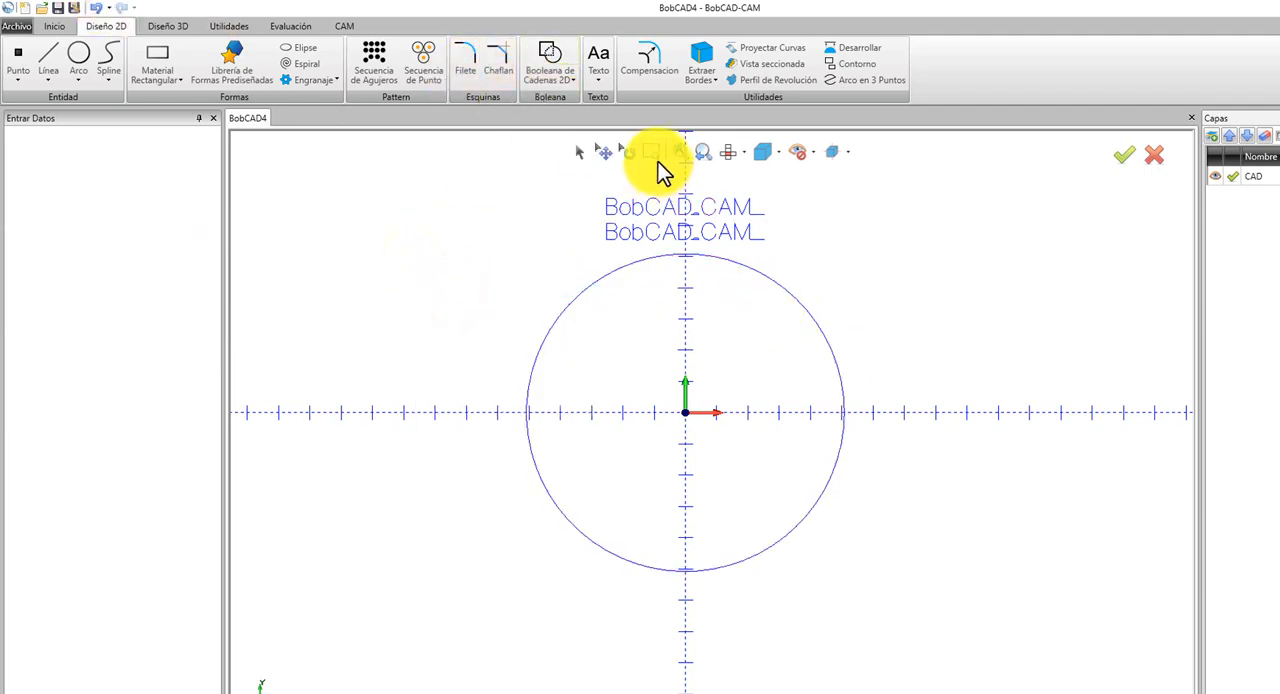
Delete the circle centred on the origin.
click(578, 152)
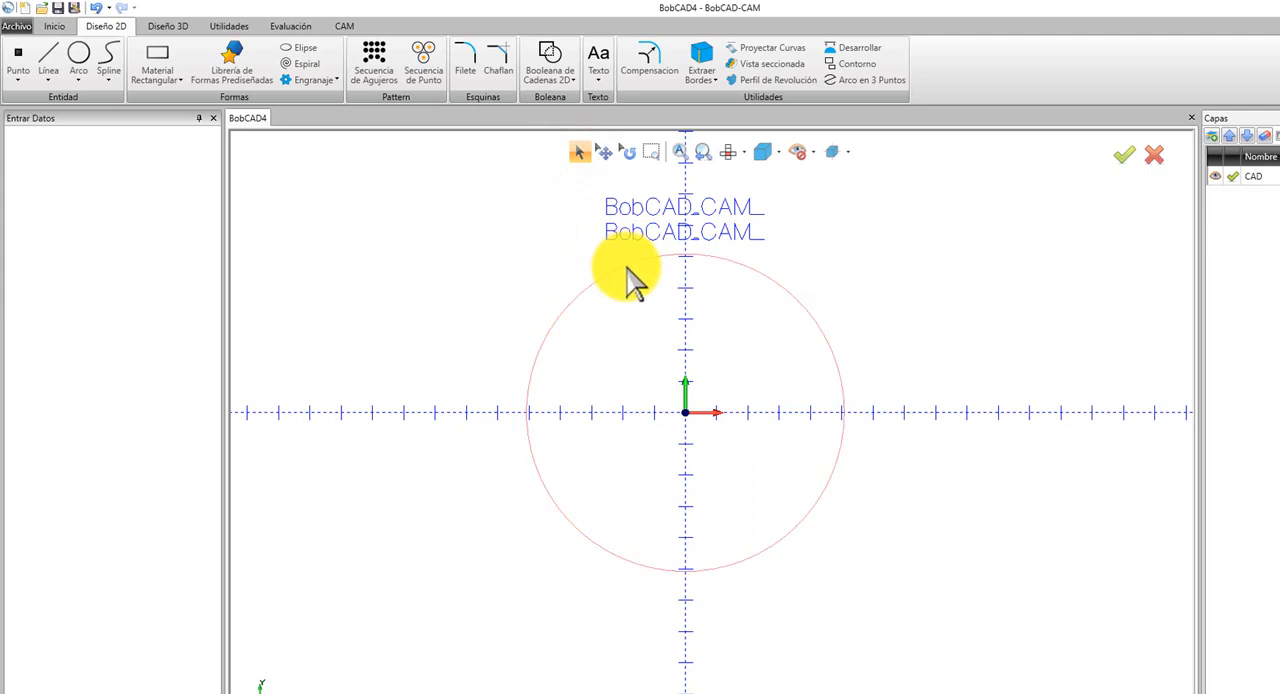
key(Delete)
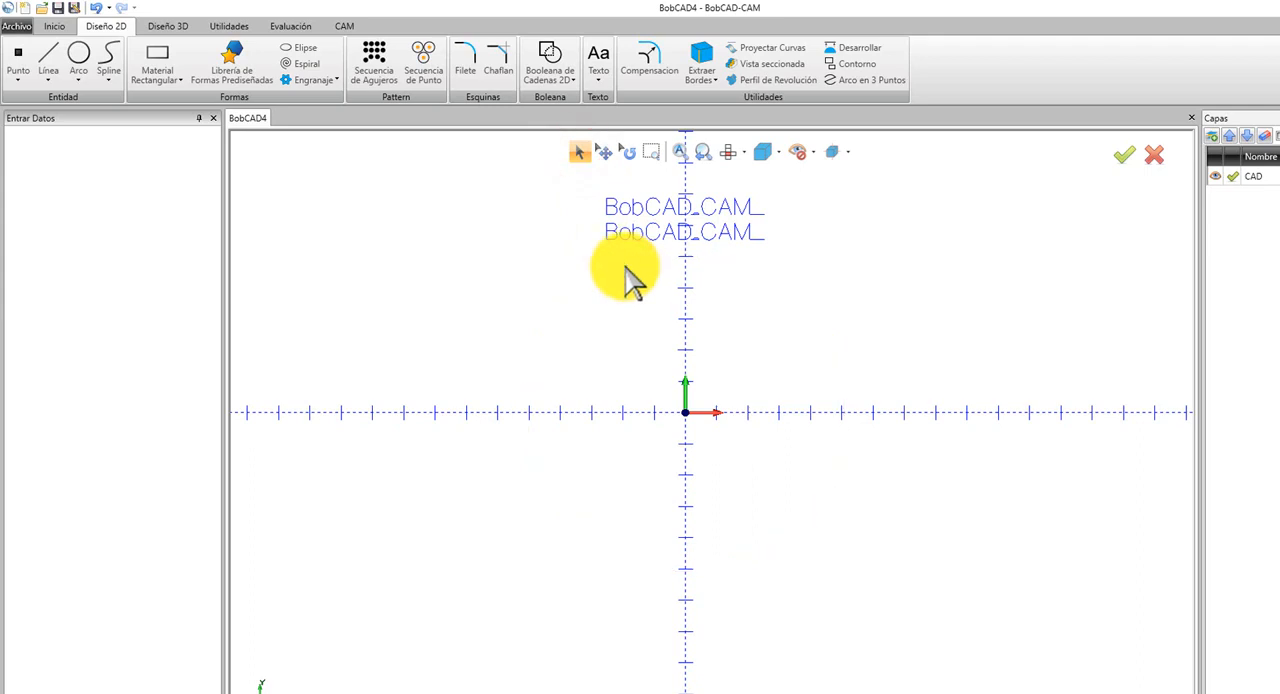
Draw a wavy four-point spline above the X axis, passing through about X -30, Y 32 and ending at about X 86, Y 33.
click(110, 60)
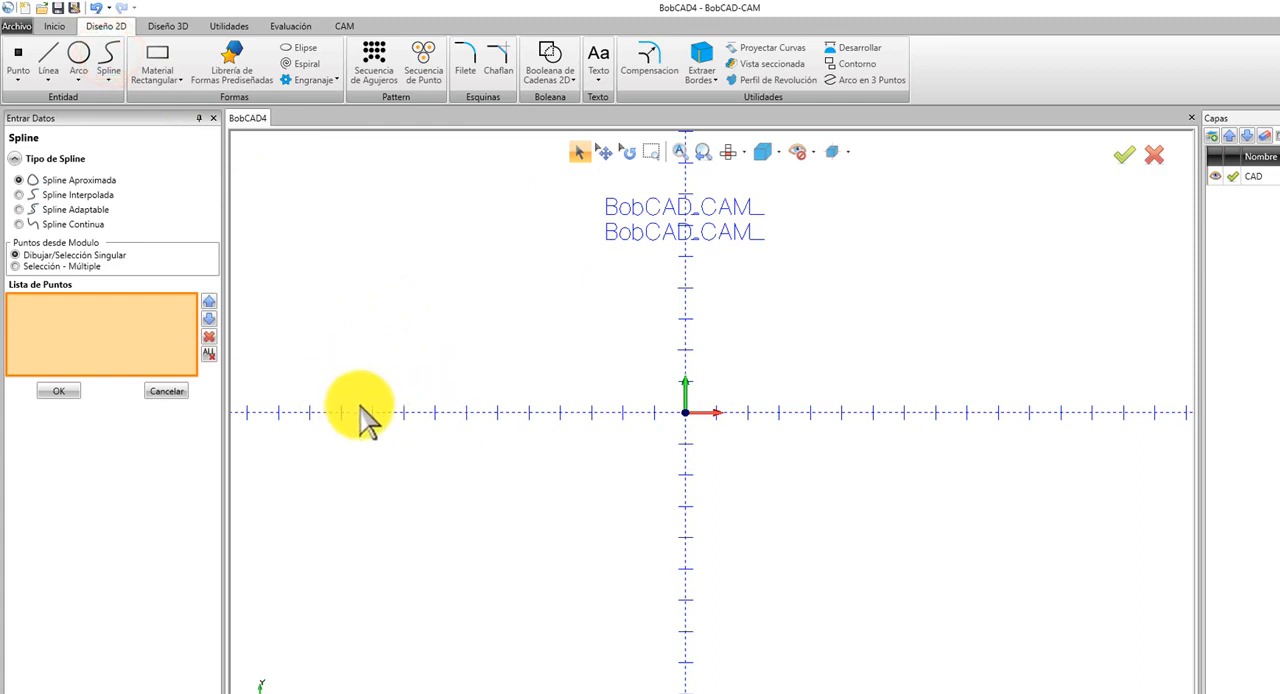
click(363, 400)
click(592, 313)
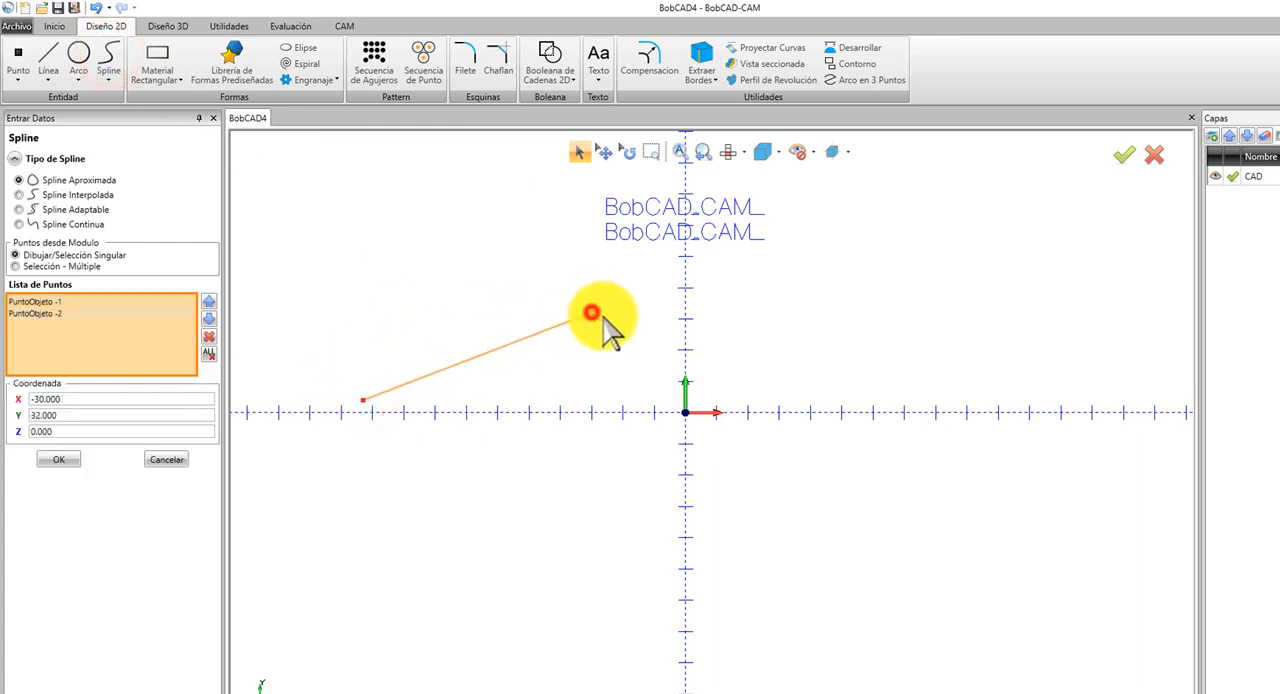
click(731, 381)
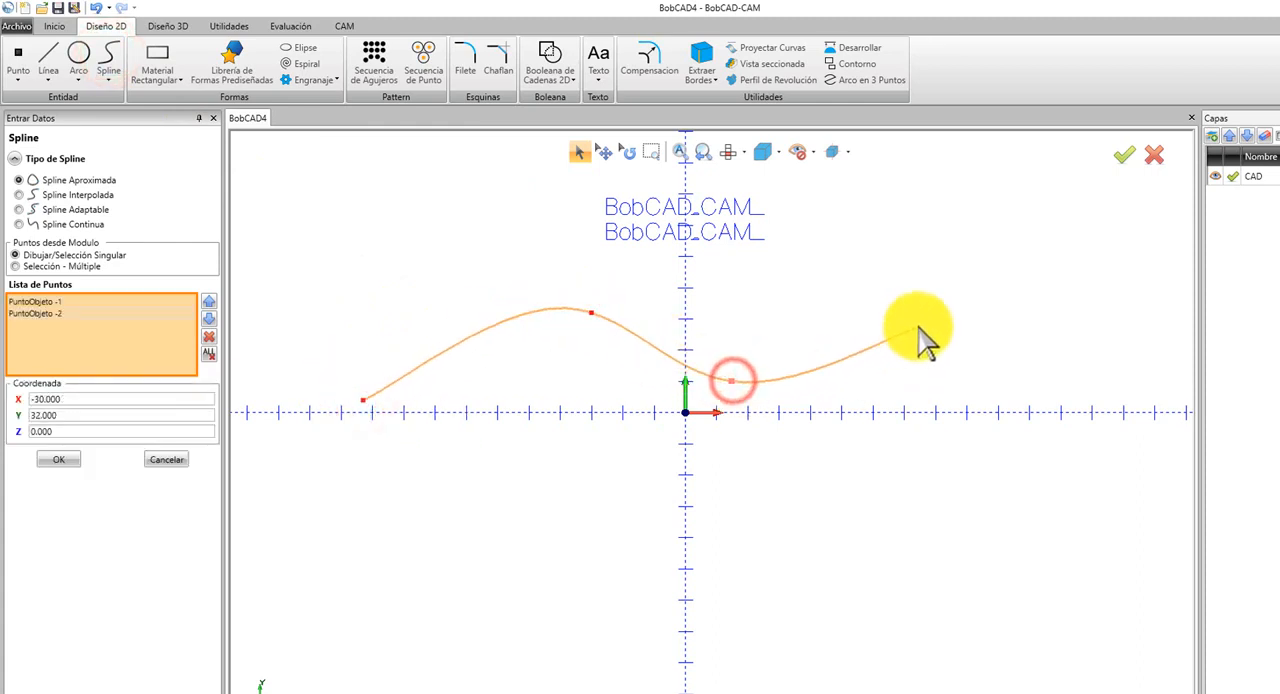
click(955, 310)
right_click(837, 250)
click(866, 264)
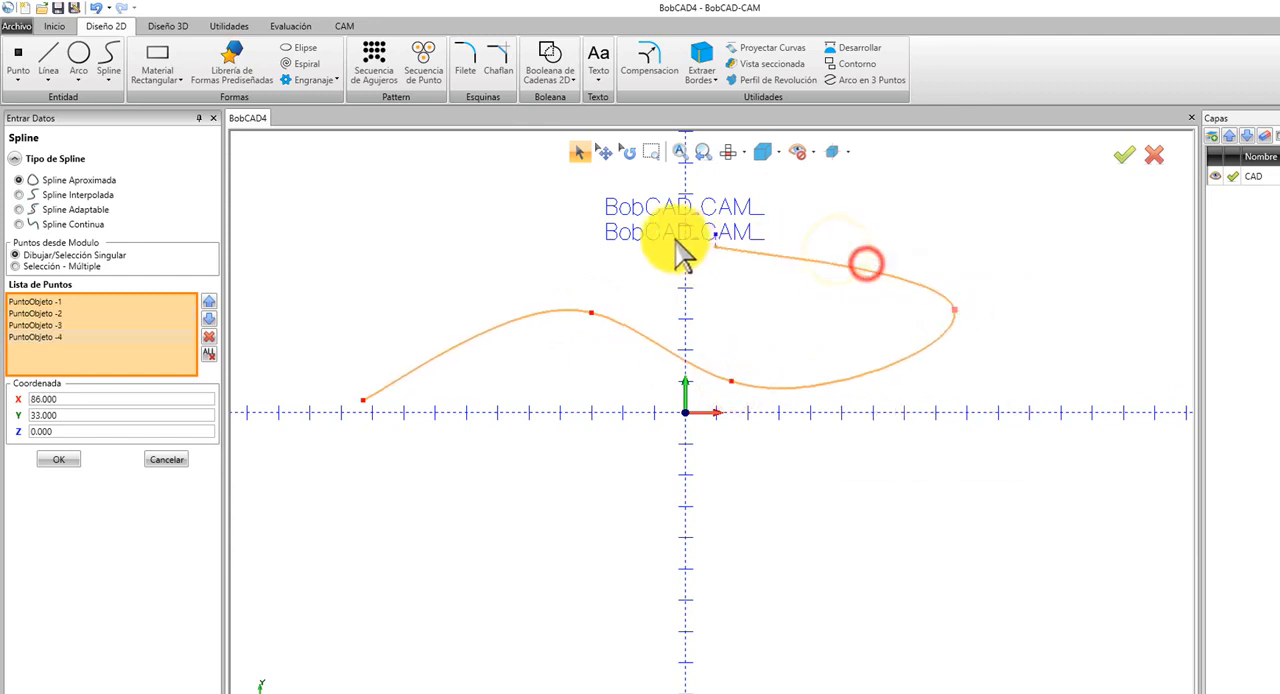
right_click(903, 266)
click(966, 268)
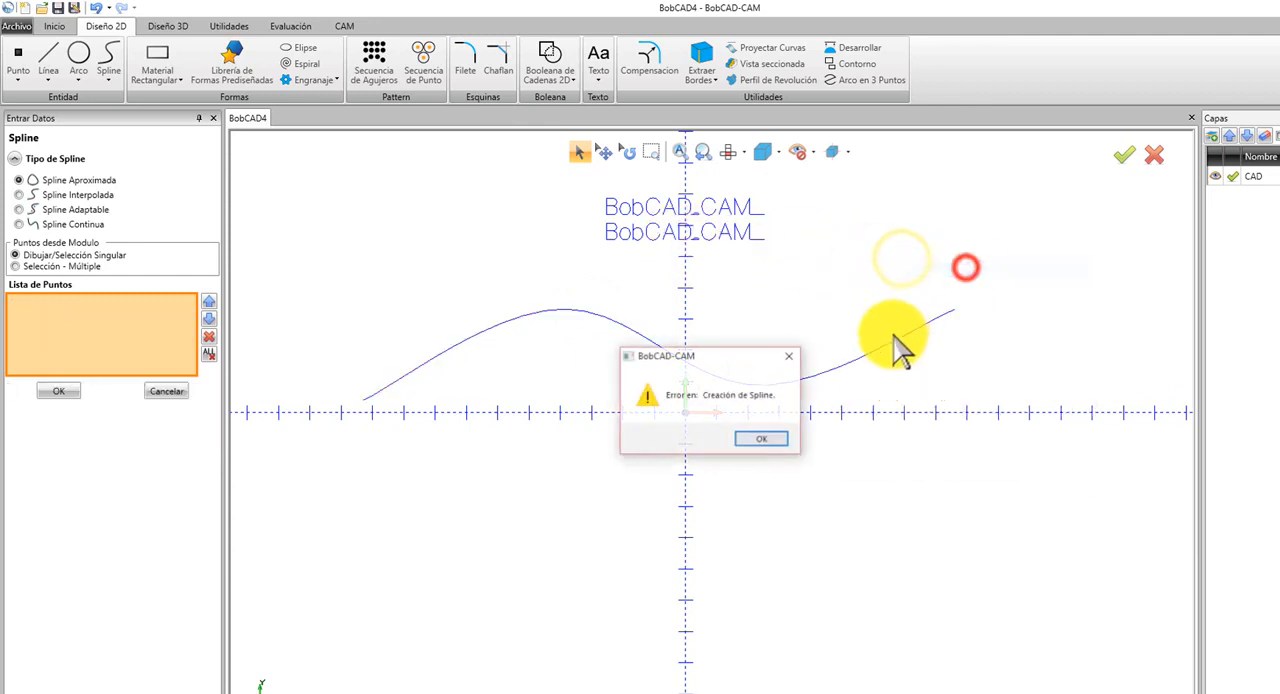
click(756, 440)
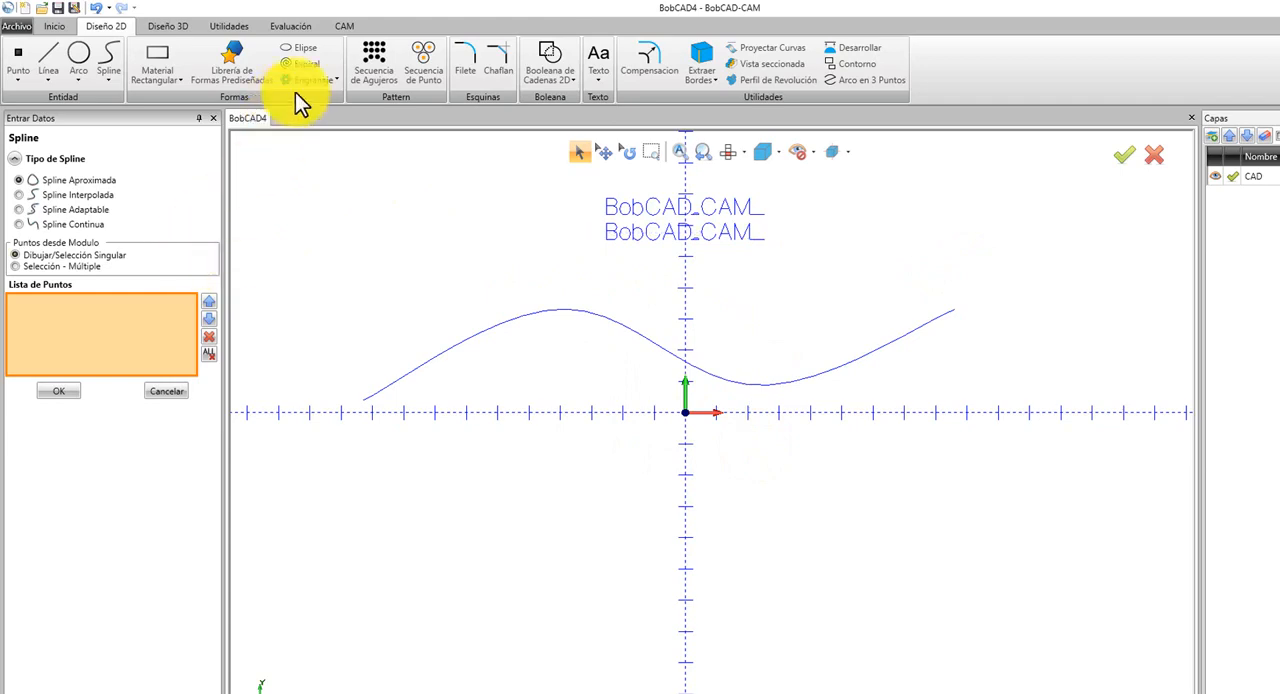
Use the fit-text-to-curve command to preview the upper BobCAD_CAM_ text along the spline.
click(607, 78)
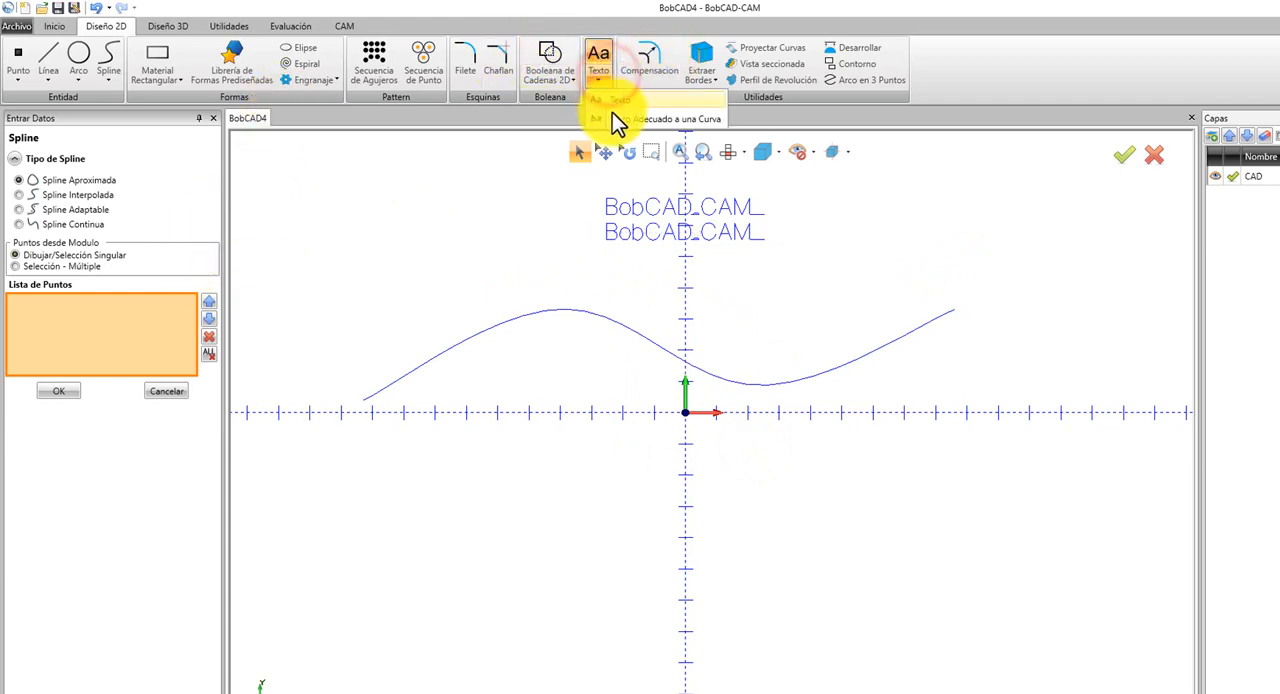
click(617, 119)
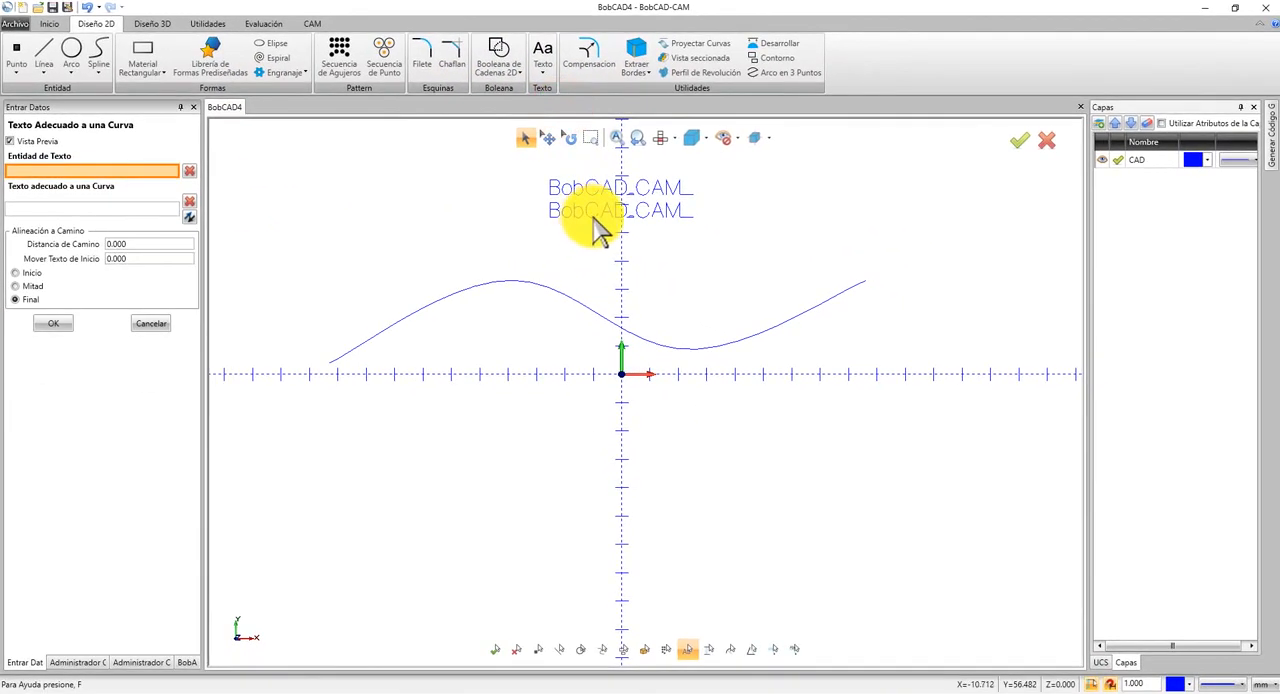
scroll(599, 238, up, 4)
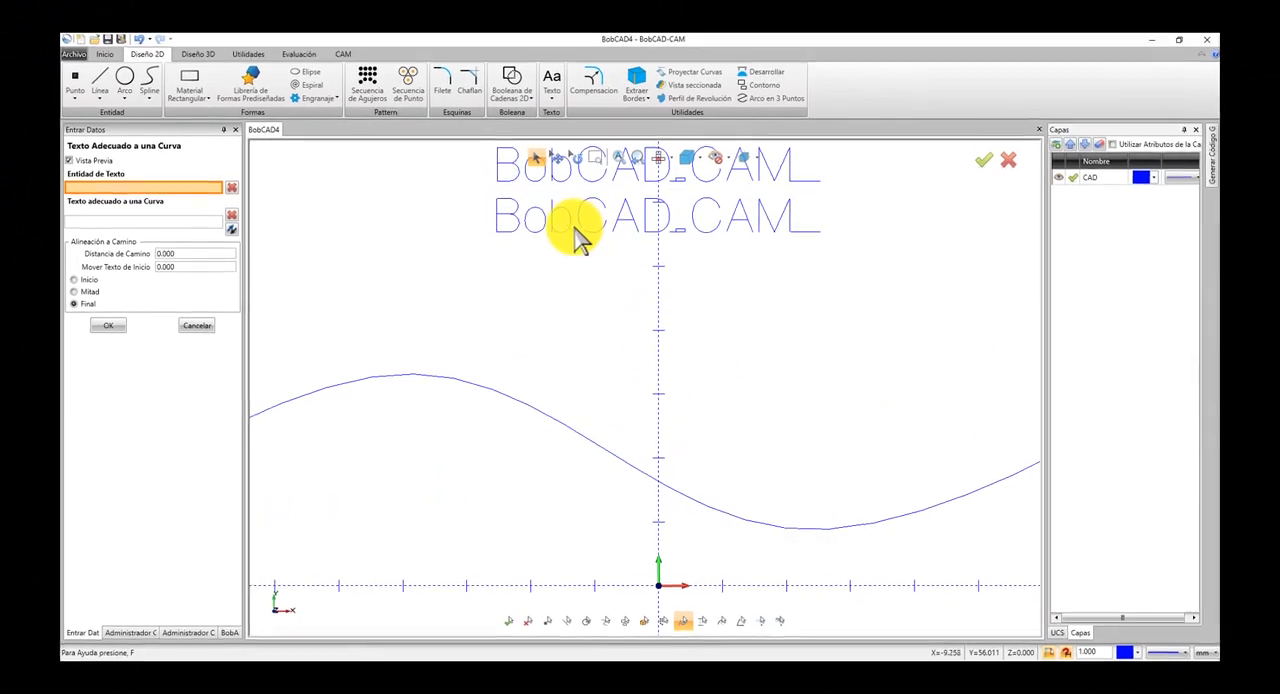
click(575, 228)
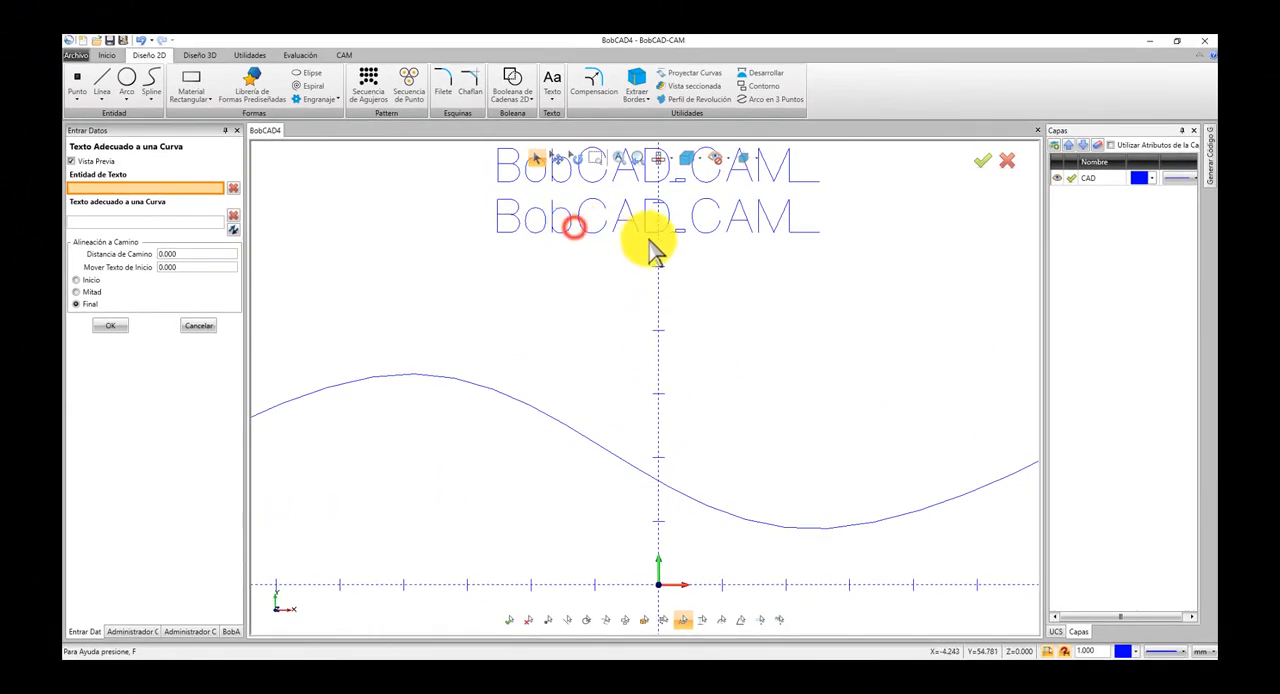
click(461, 212)
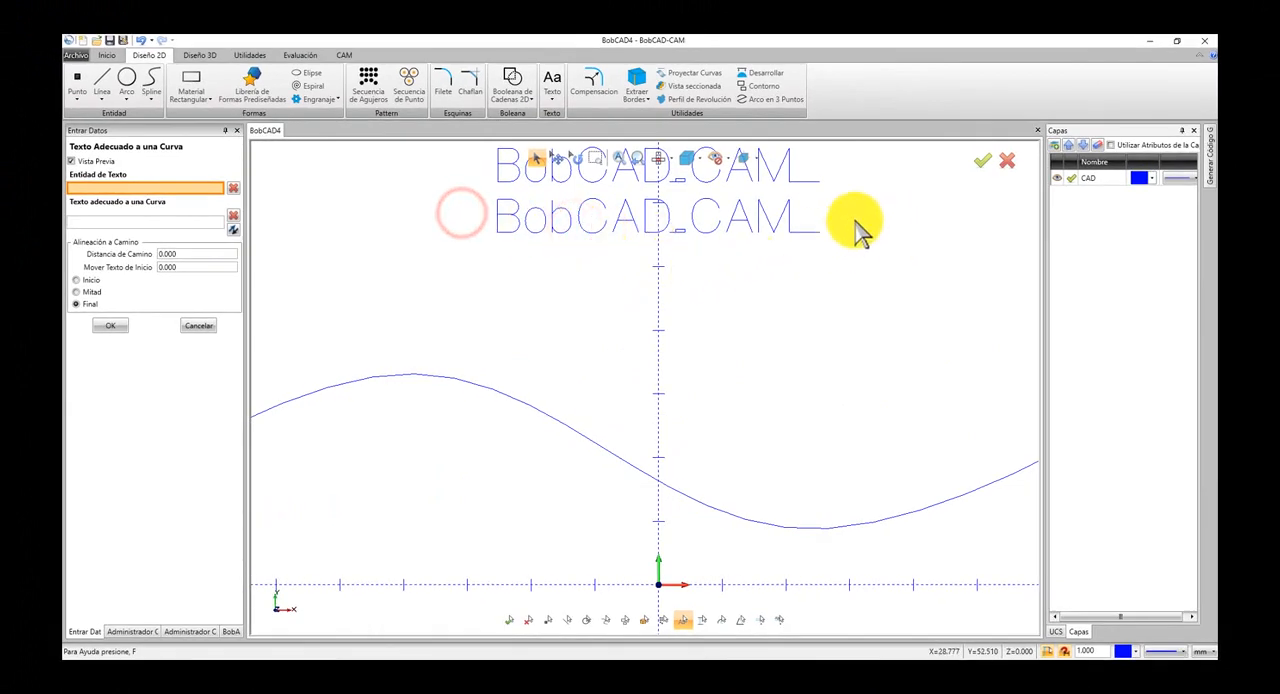
click(853, 220)
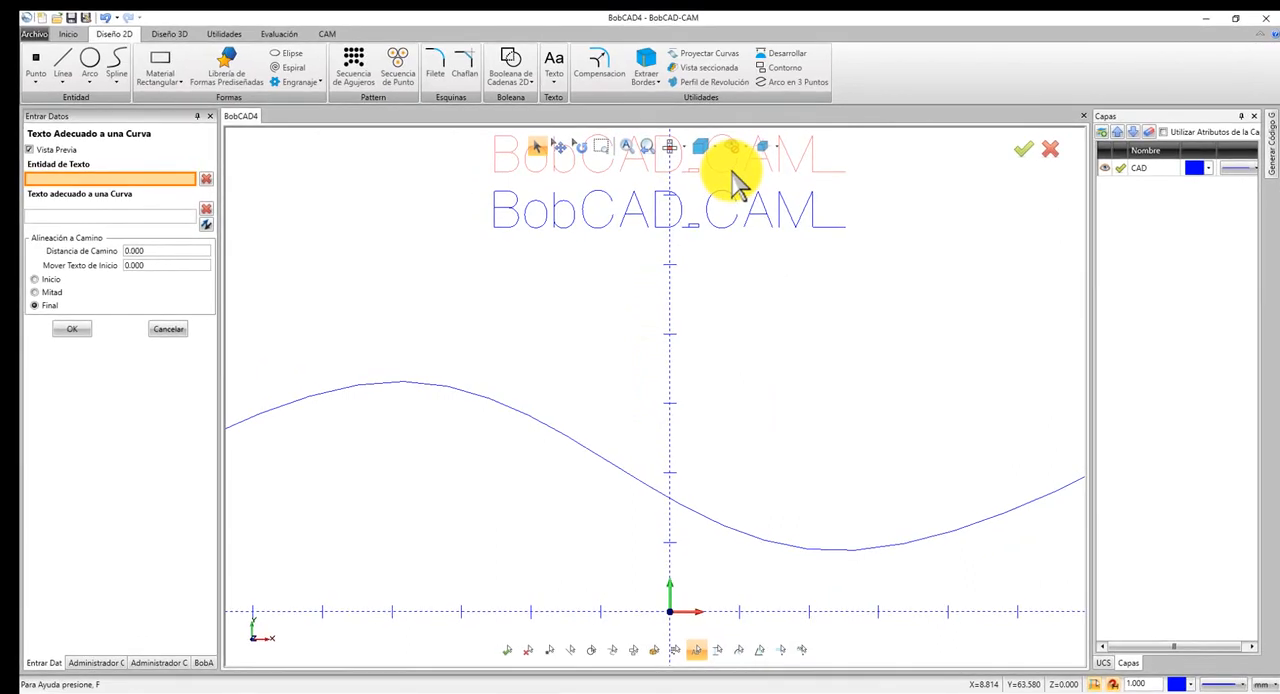
click(733, 180)
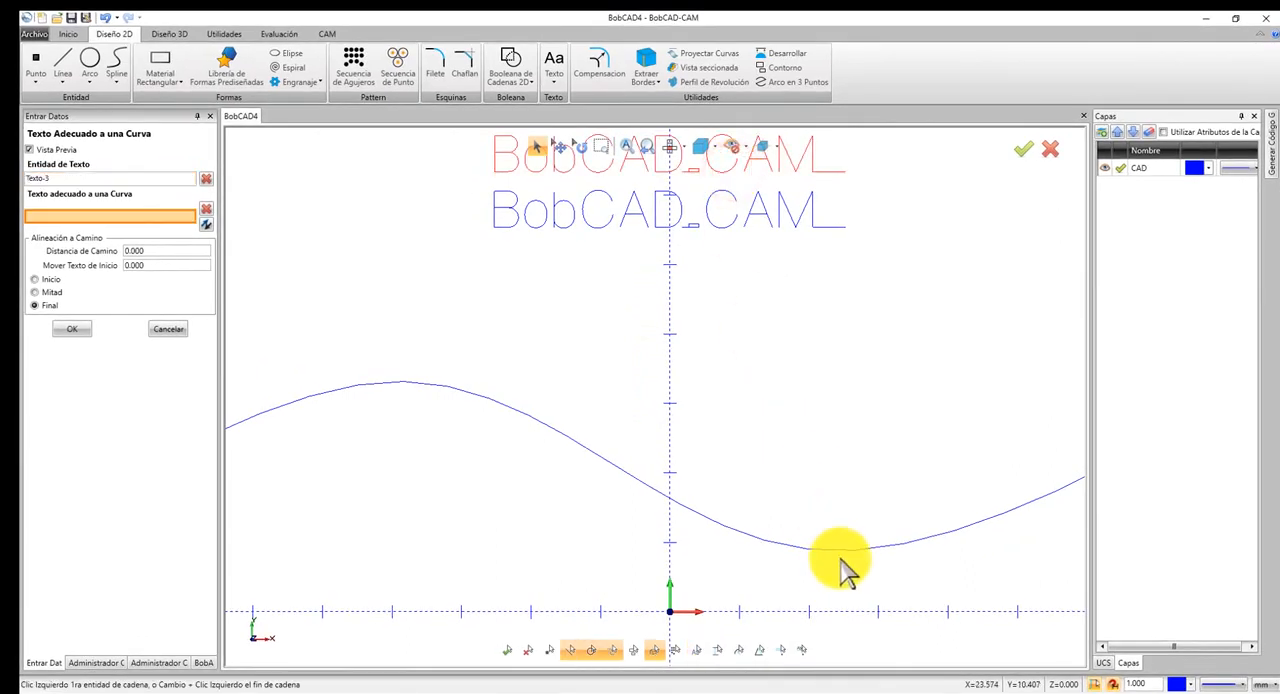
scroll(848, 550, down, 3)
scroll(901, 526, down, 2)
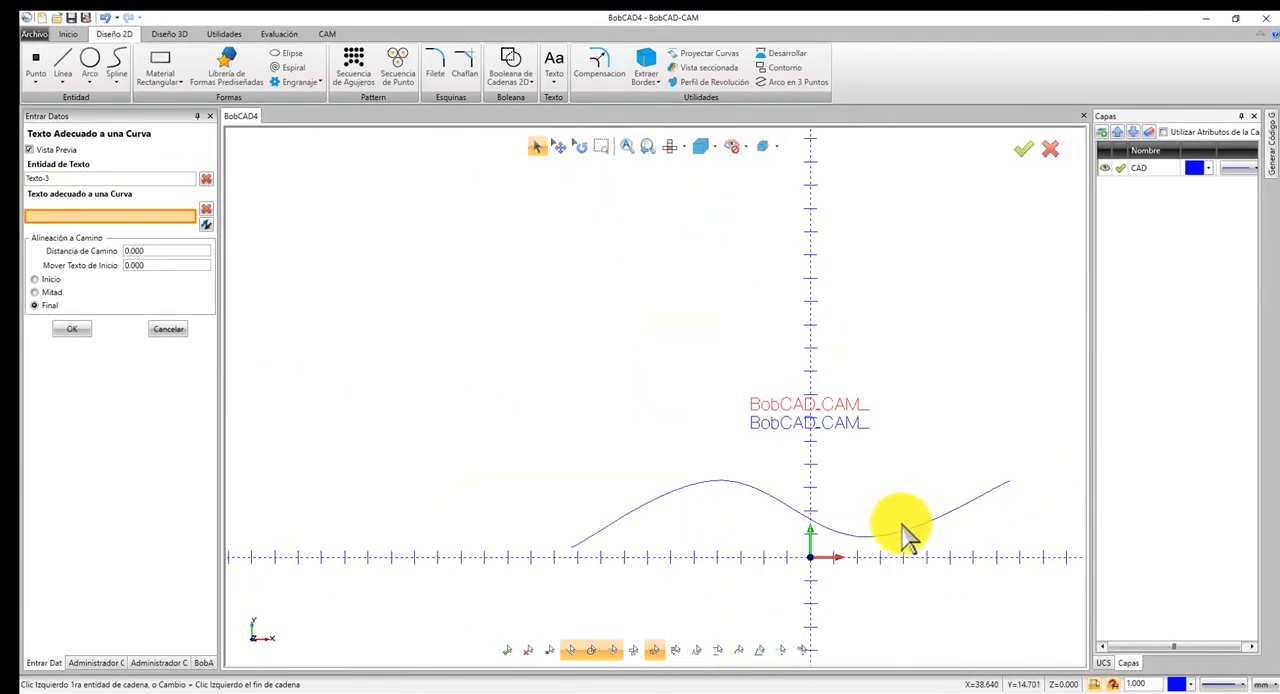
click(952, 515)
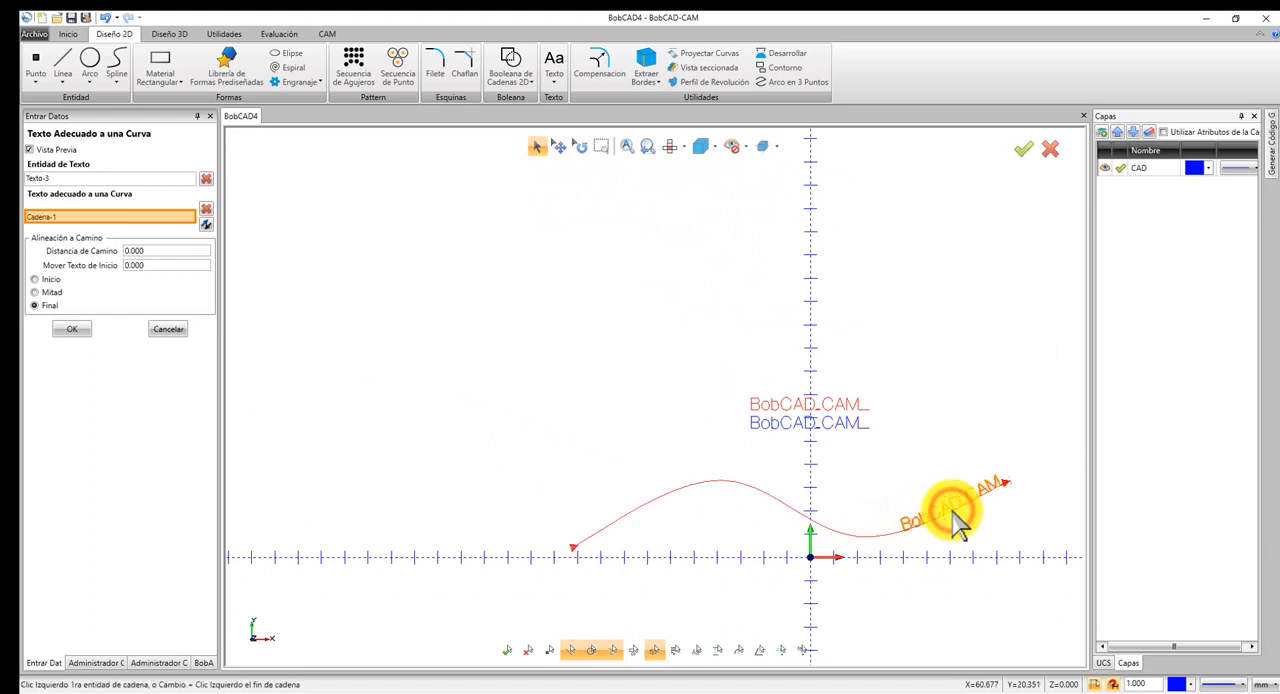
Preview the Inicio, Mitad and Final alignments of the text on the spline and return to Inicio.
click(48, 279)
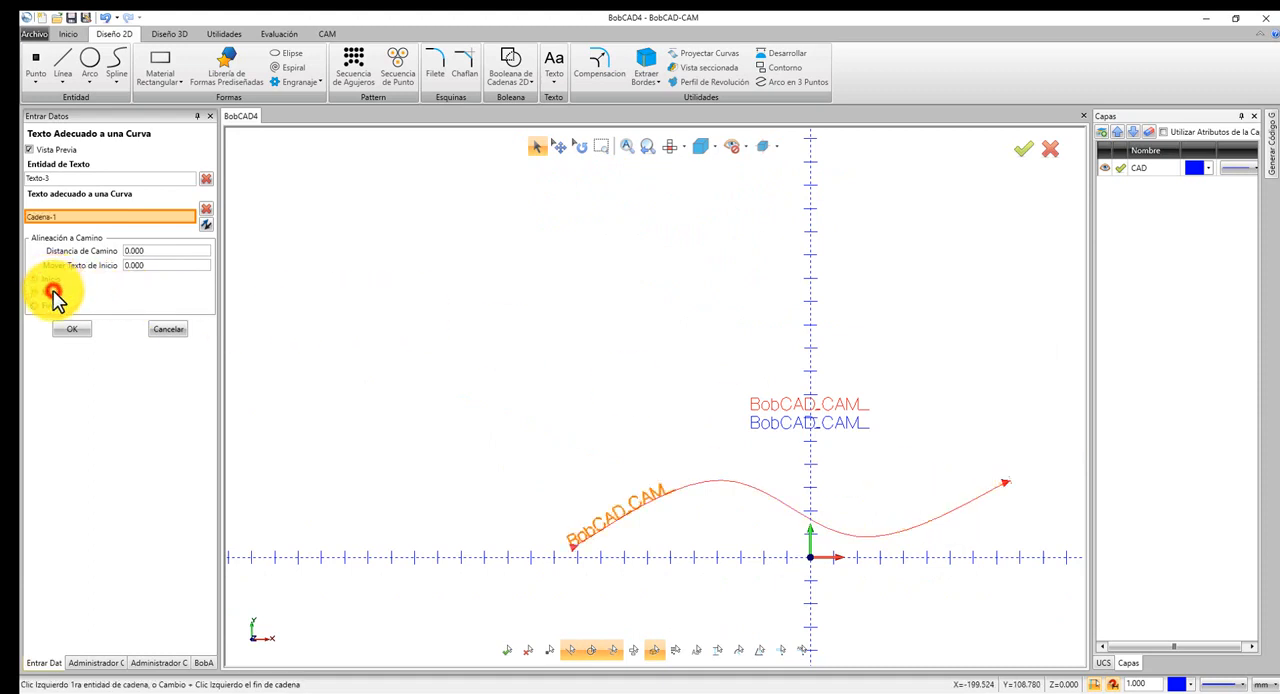
click(46, 305)
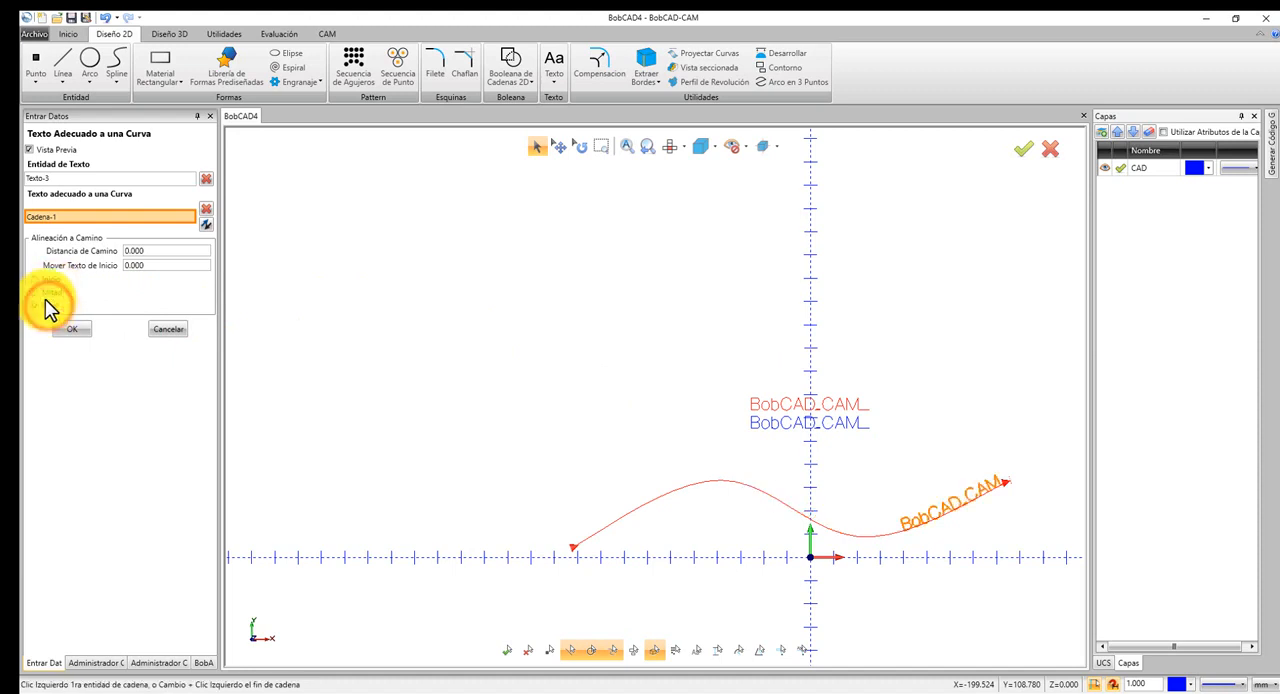
click(48, 279)
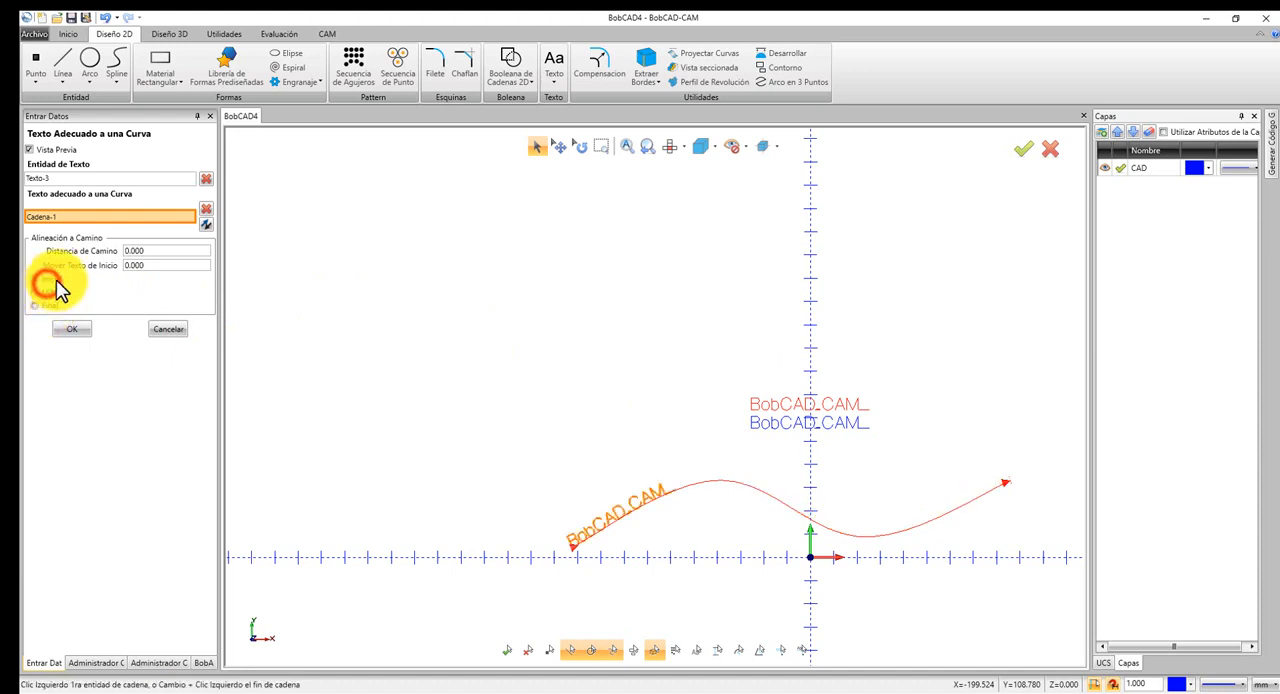
Switch the spline's direction back and forth while the text is aligned to Inicio.
click(178, 216)
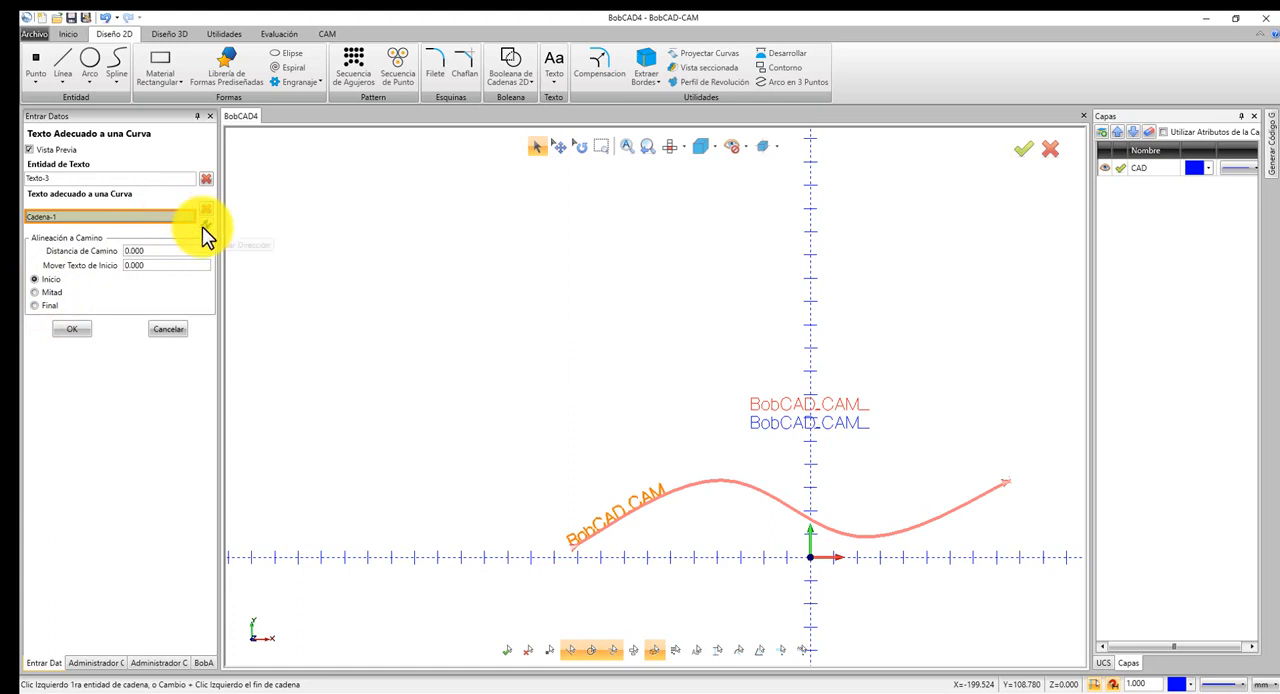
click(203, 228)
click(203, 228)
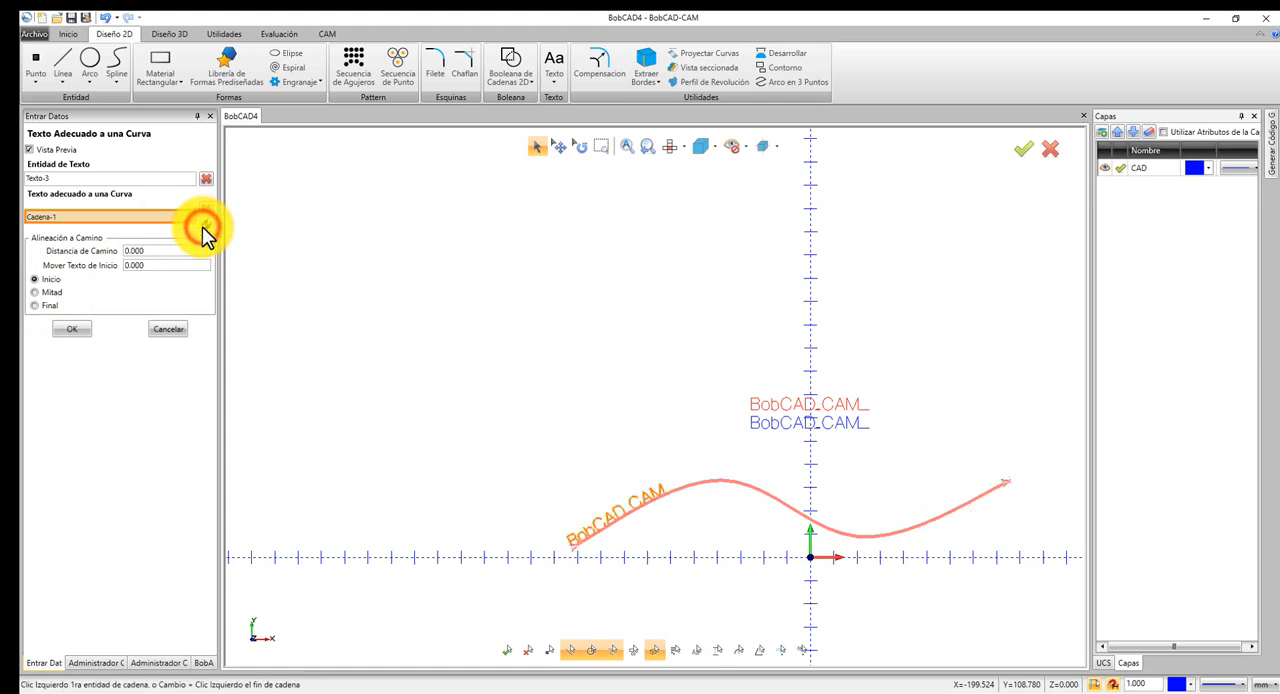
click(203, 228)
click(203, 228)
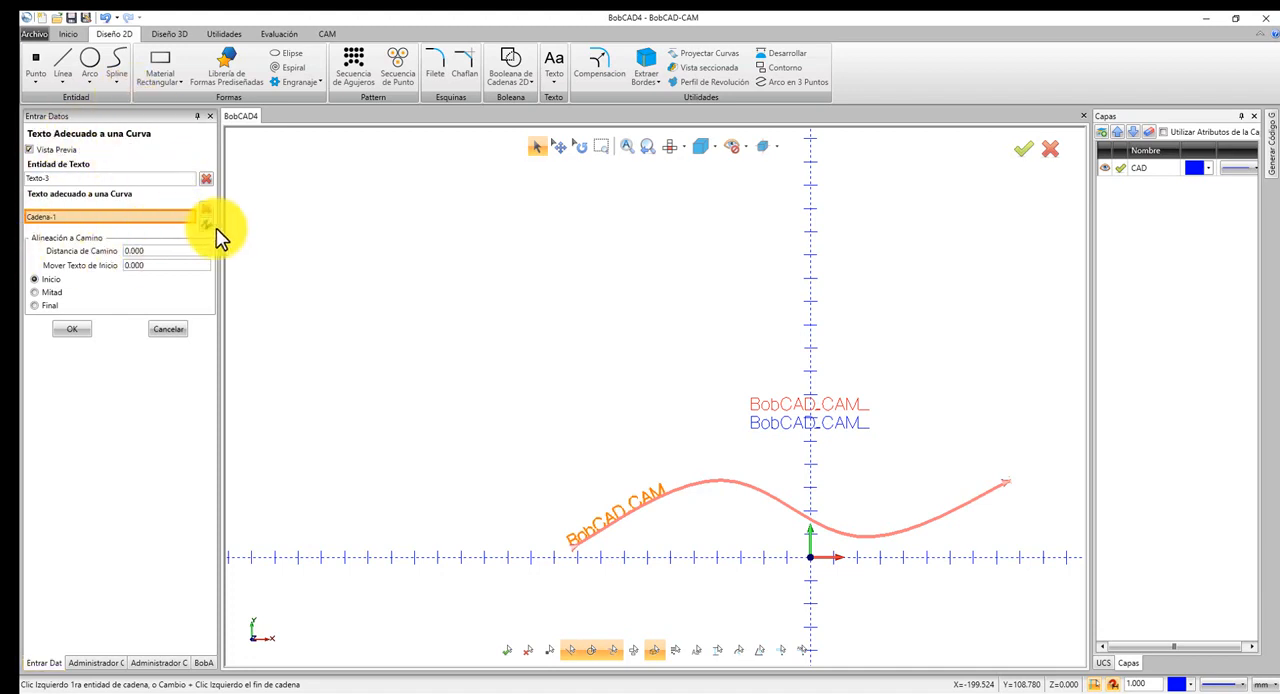
click(205, 229)
click(205, 229)
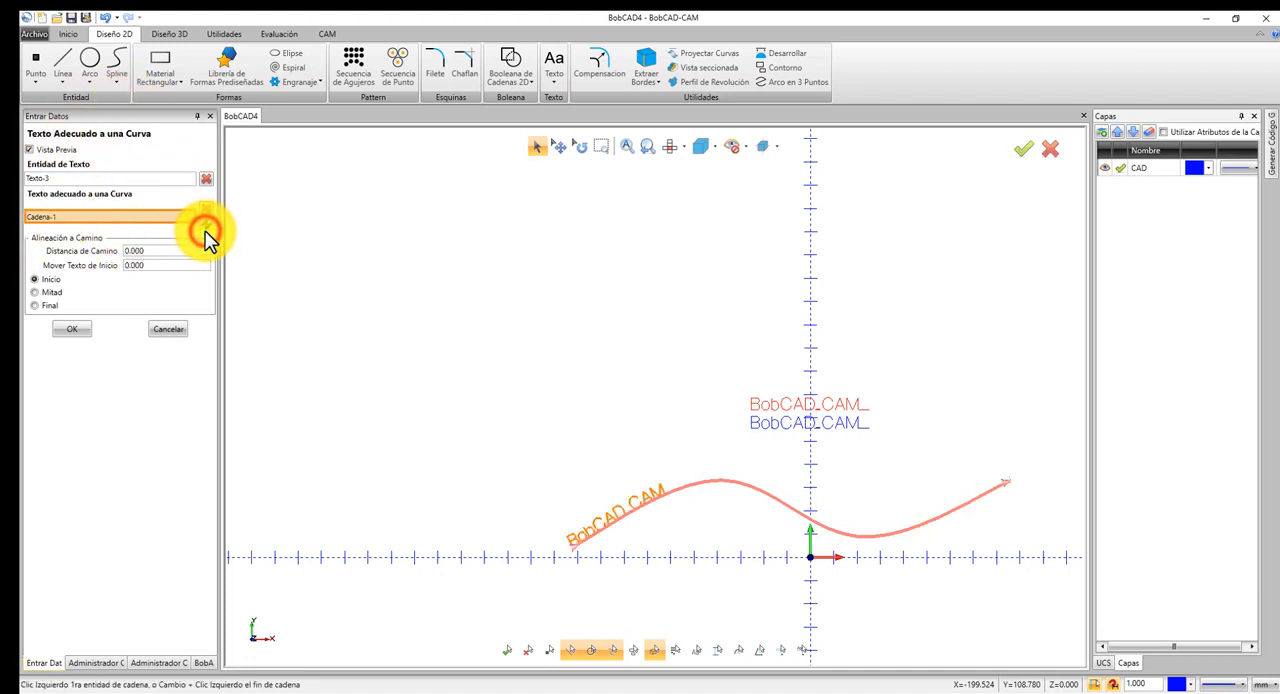
Align the text to Mitad on the spline and switch the curve direction back and forth.
click(42, 292)
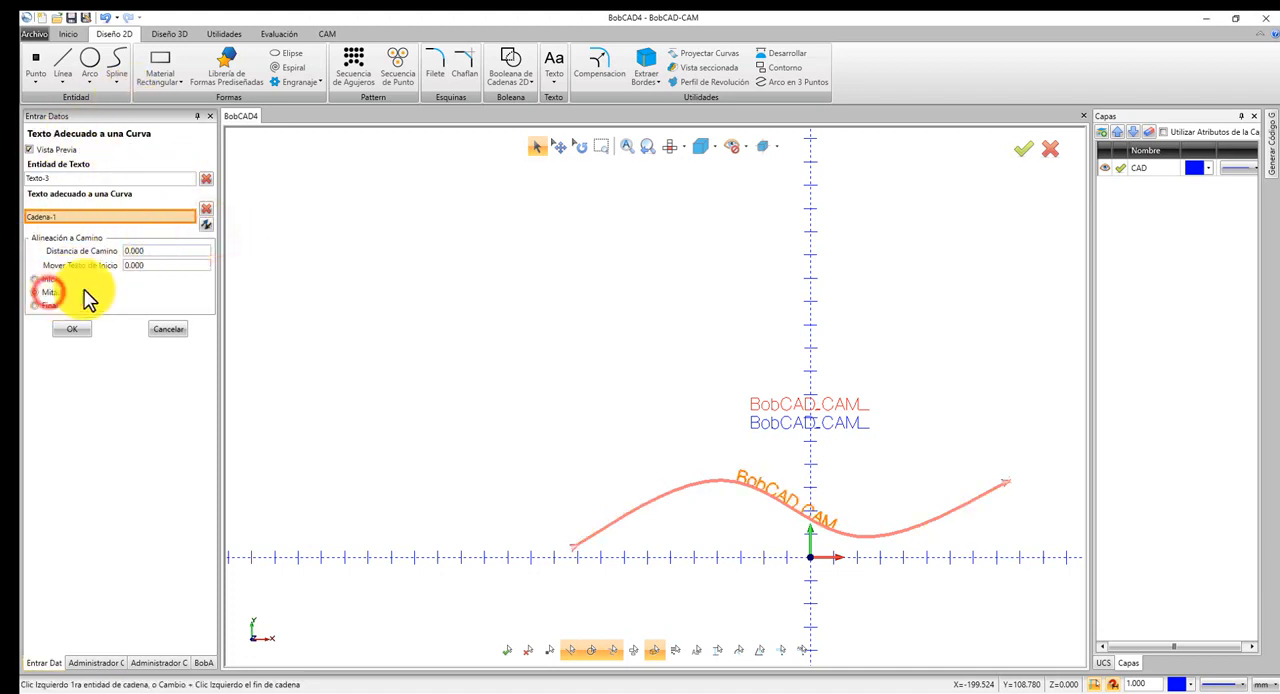
click(205, 229)
click(205, 229)
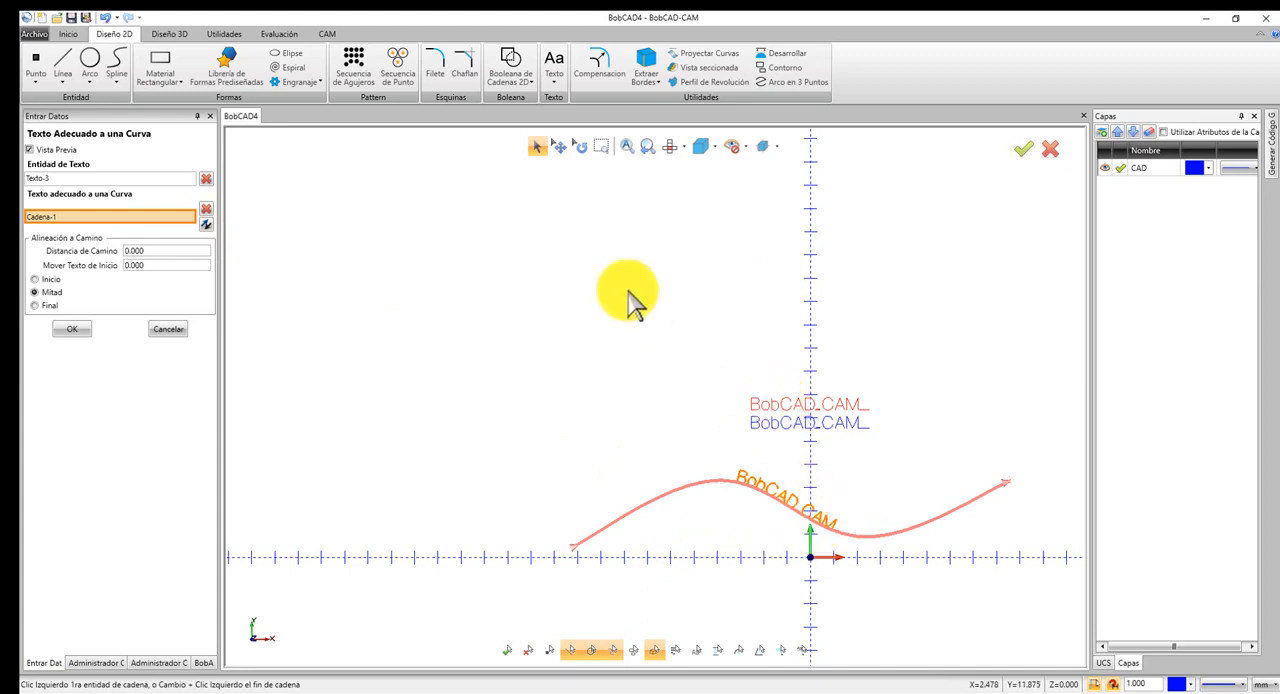
Leave the curve fitting and set up a new text reading BobCAD-CAM with a height of 10.
click(556, 60)
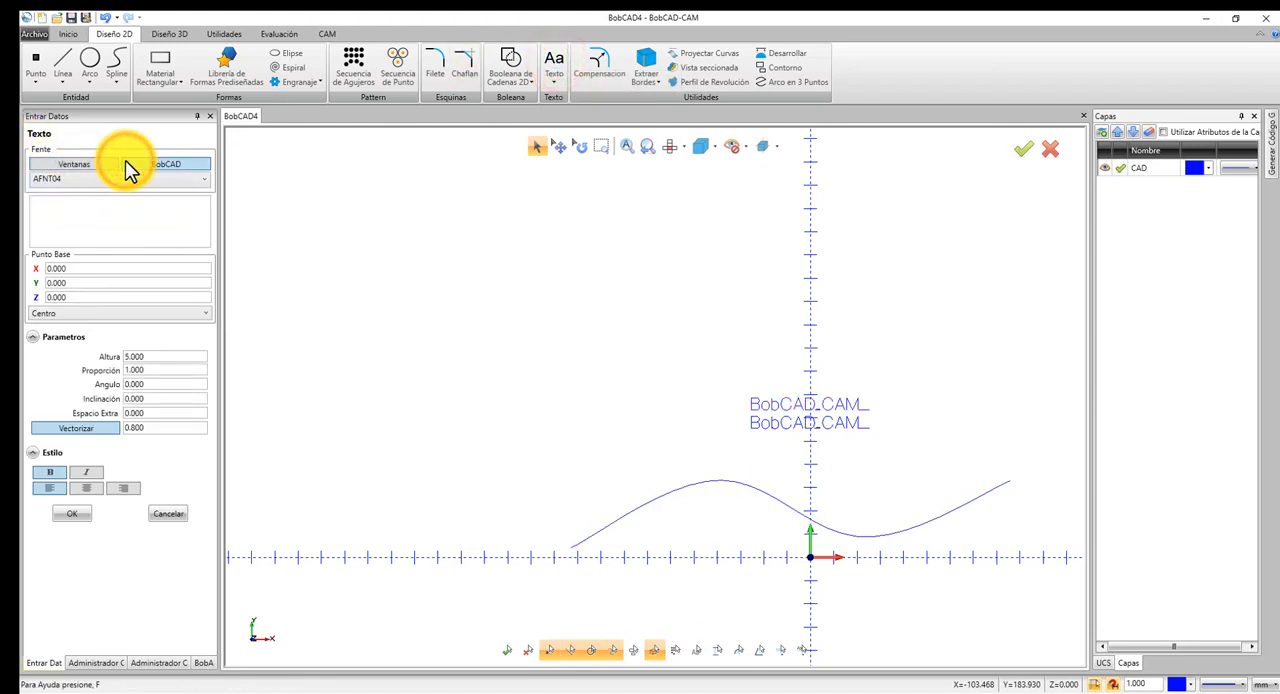
click(110, 211)
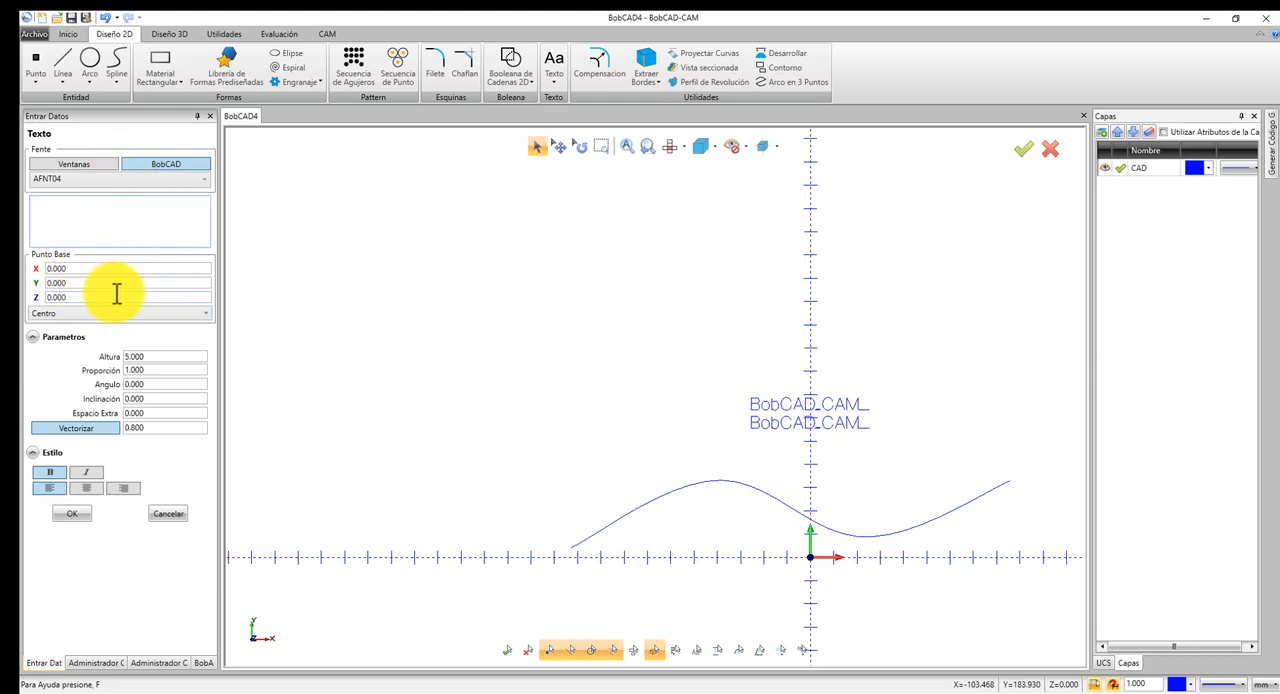
click(186, 357)
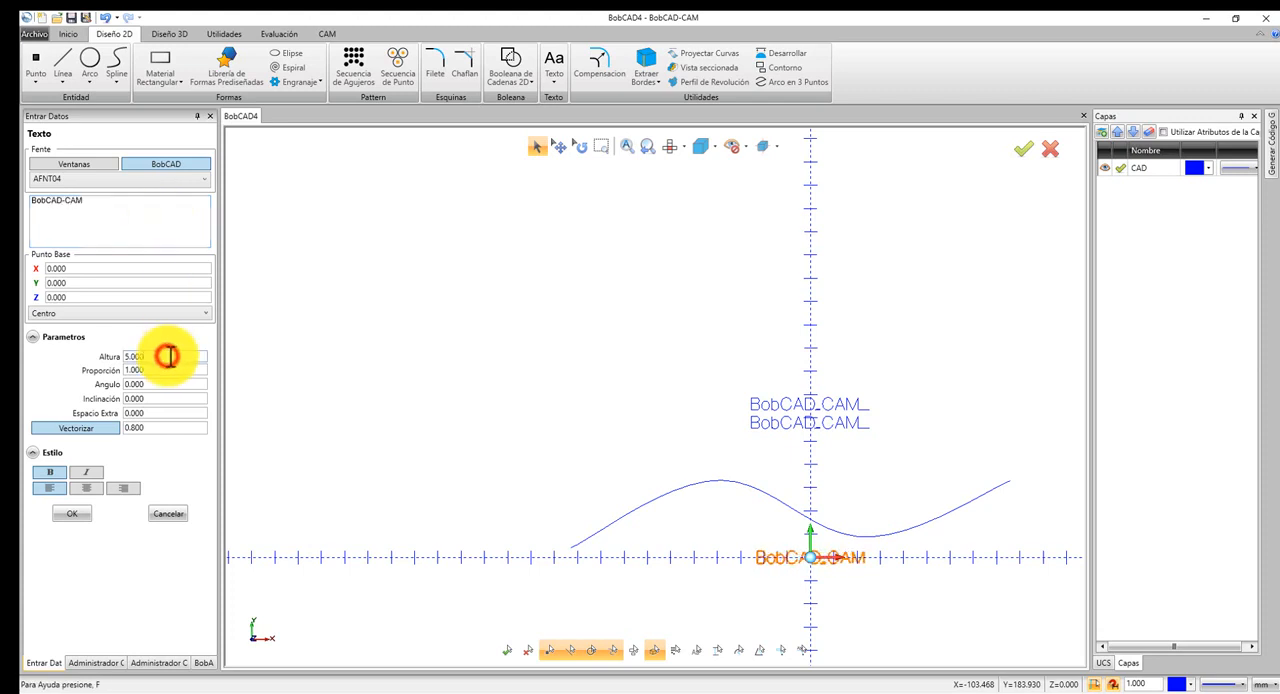
scroll(855, 586, up, 4)
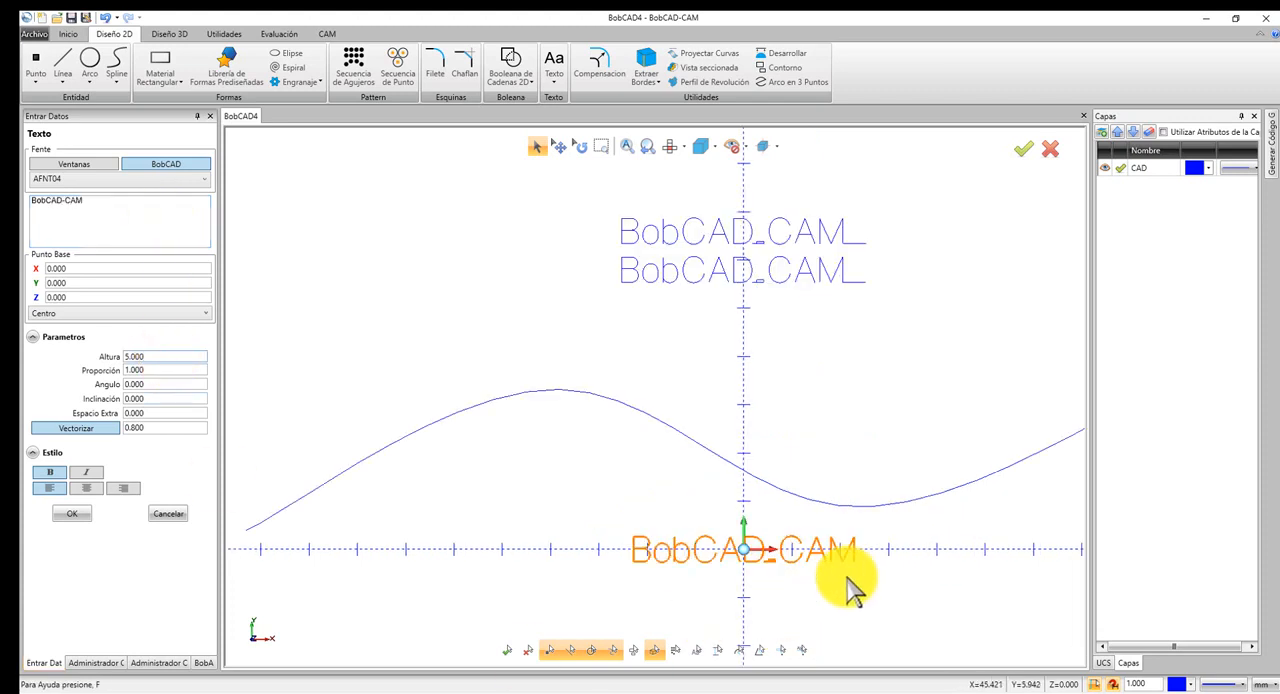
double_click(166, 353)
text(10)
key(Tab)
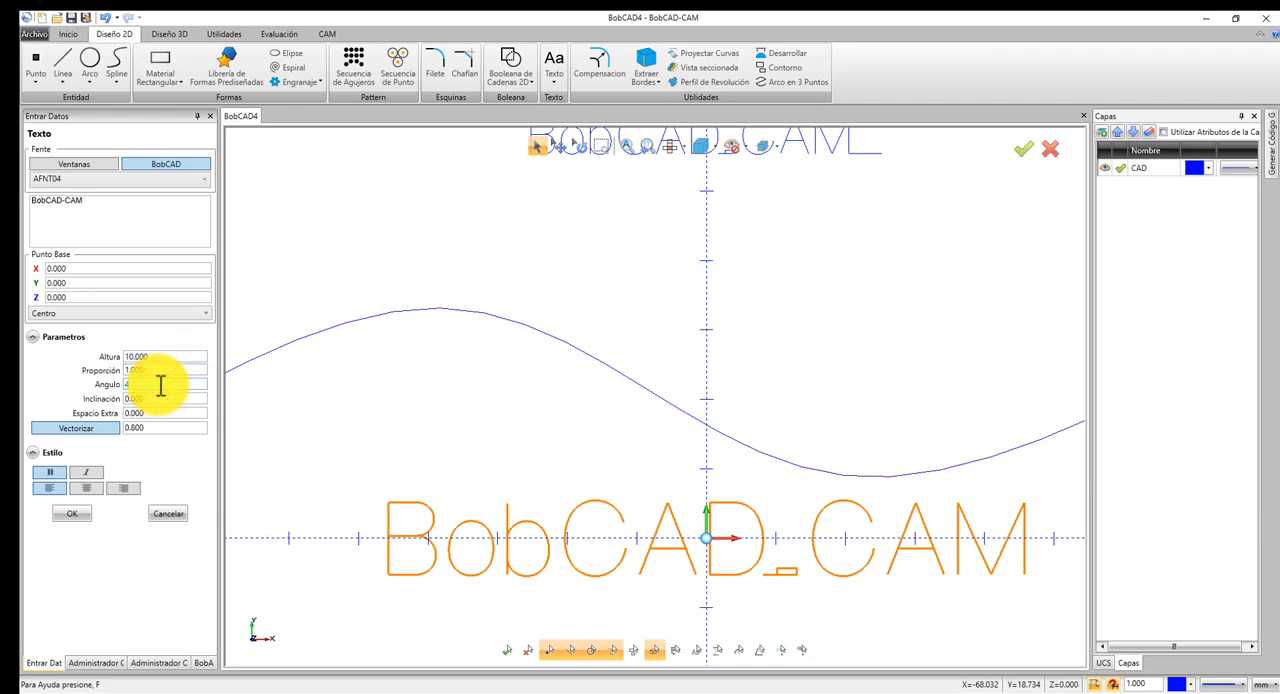
Preview the new text at an angle of 45 and set the angle back to 0.
key(Tab)
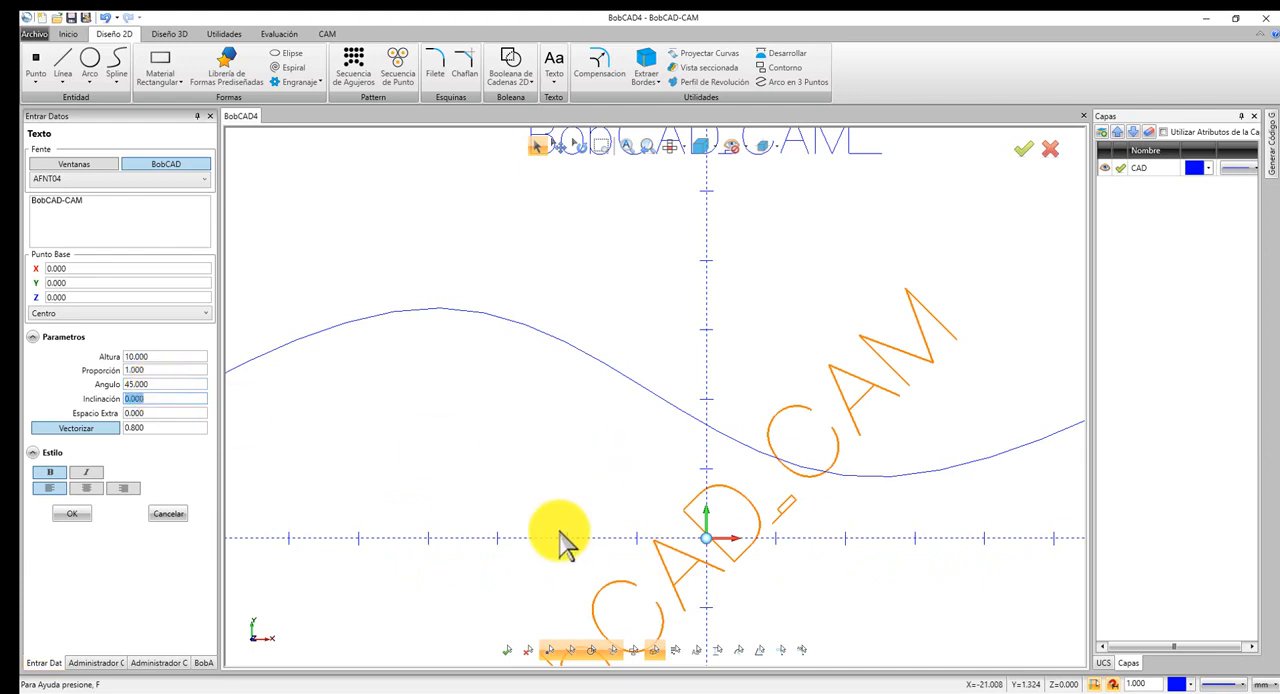
scroll(560, 537, down, 3)
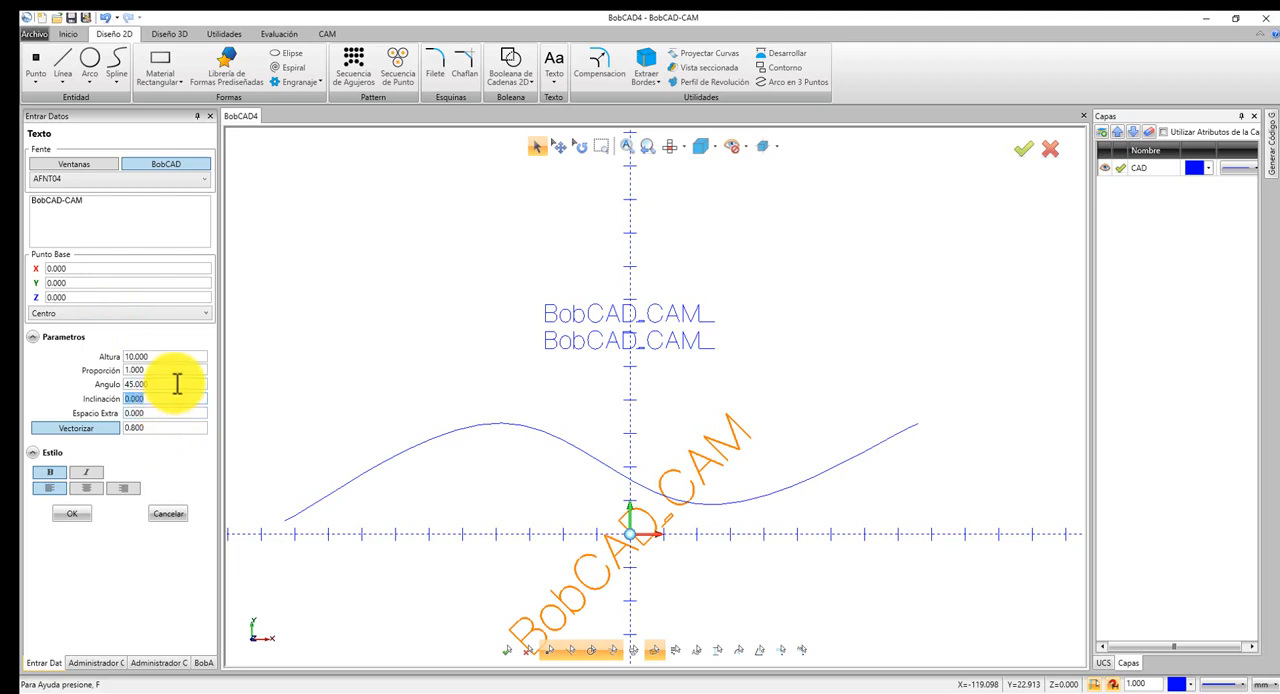
text(0)
key(Tab)
Preview the new text with an inclination of 10 and set the inclination back to 0.
text(1)
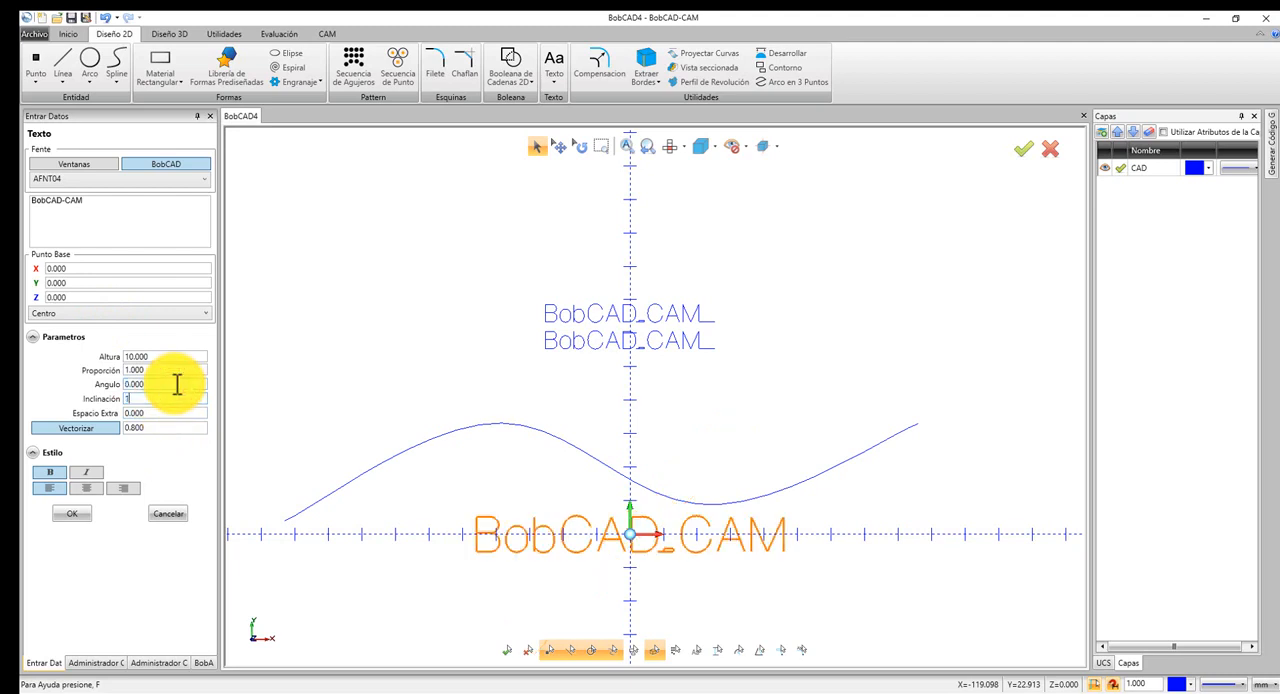
text(0)
key(Tab)
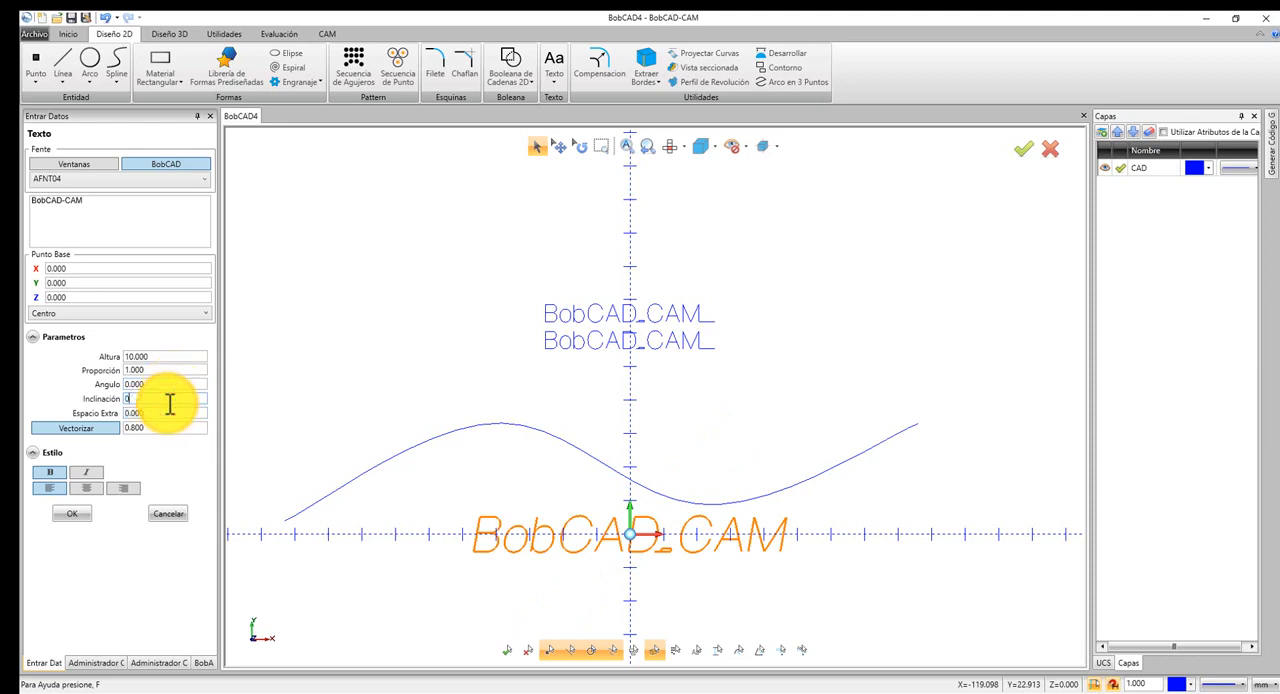
click(170, 403)
text(0)
key(Tab)
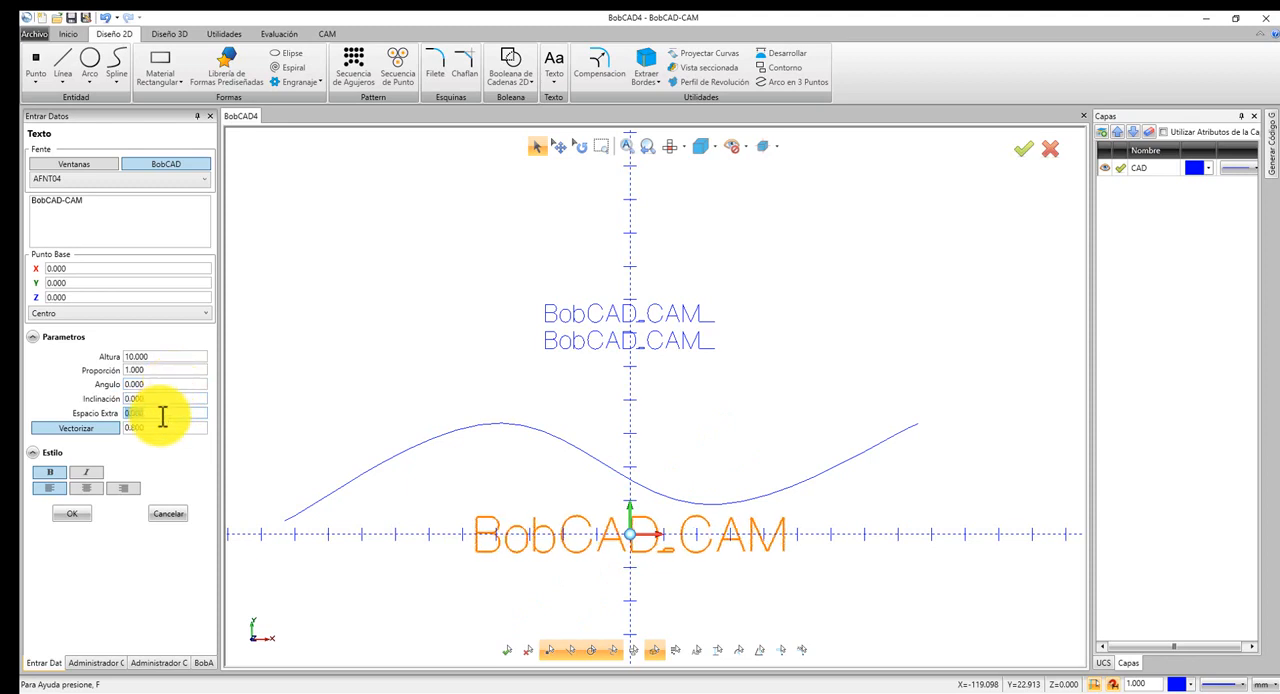
text(10)
Set the new text's extra spacing to 10 and try toggling the Vectorizar option.
key(Return)
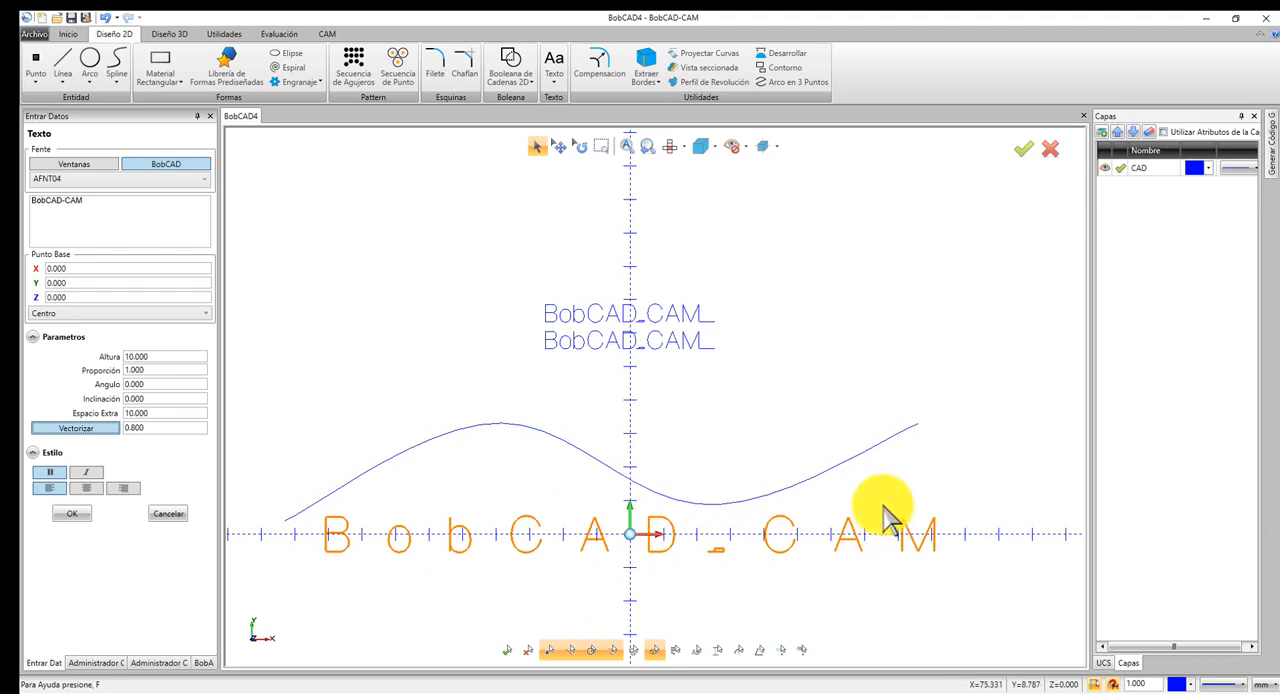
click(90, 430)
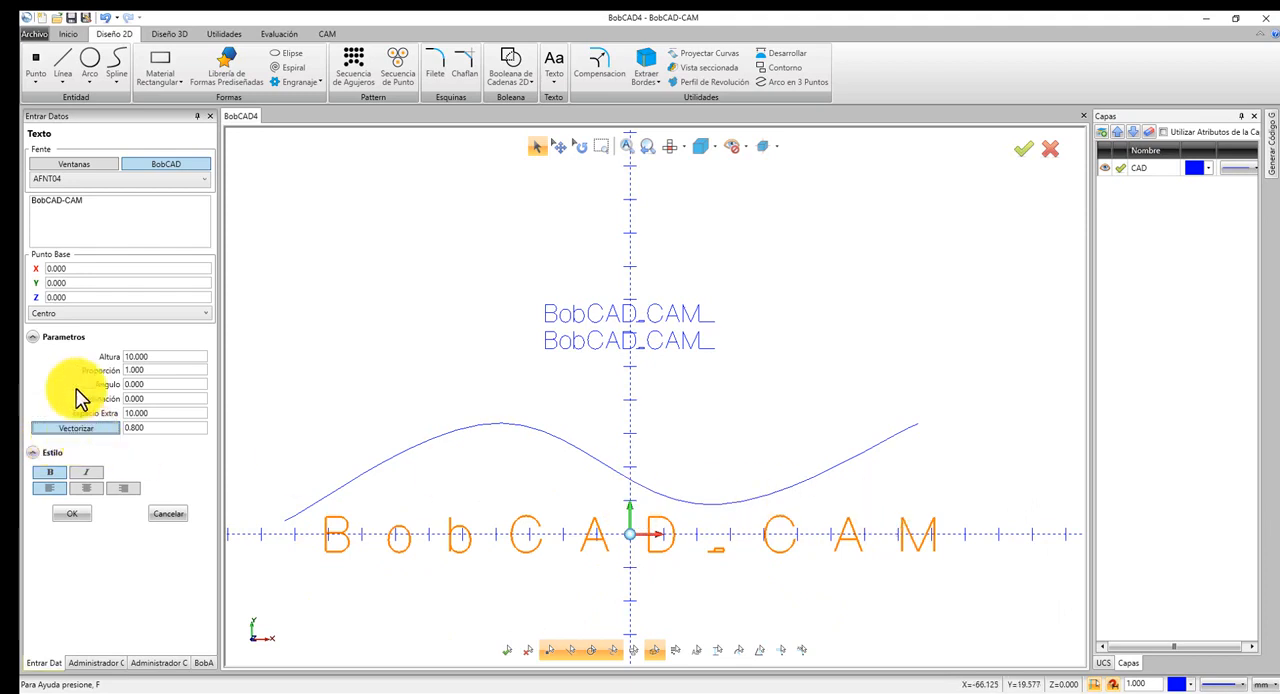
click(108, 429)
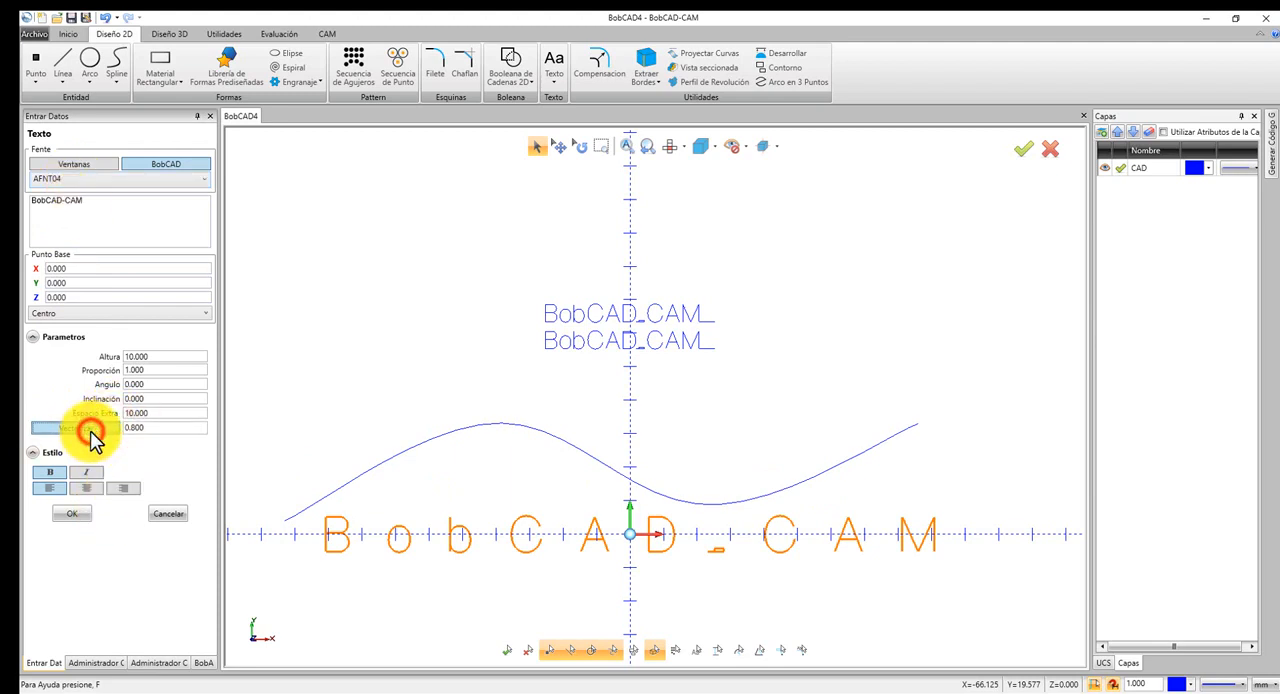
Enable Vectorizar with a value of 1, switch to the Windows font Arial and create the BobCAD-CAM text at the origin.
click(90, 432)
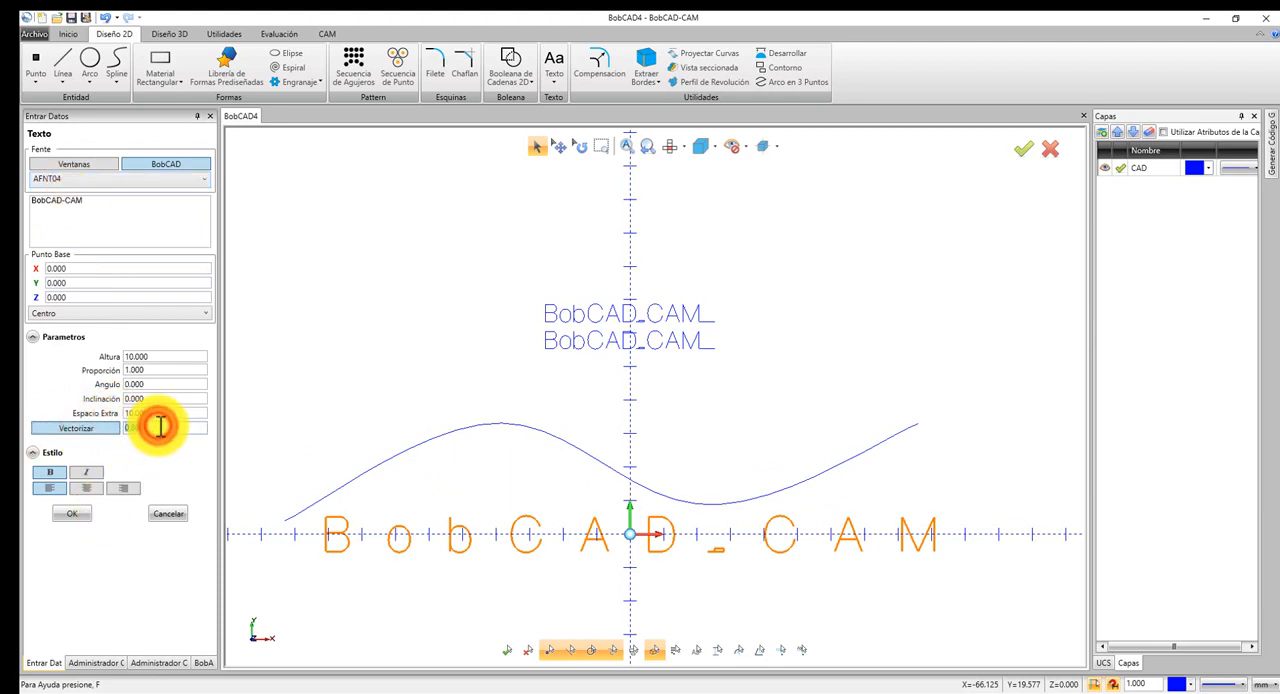
double_click(160, 427)
text(1)
key(Tab)
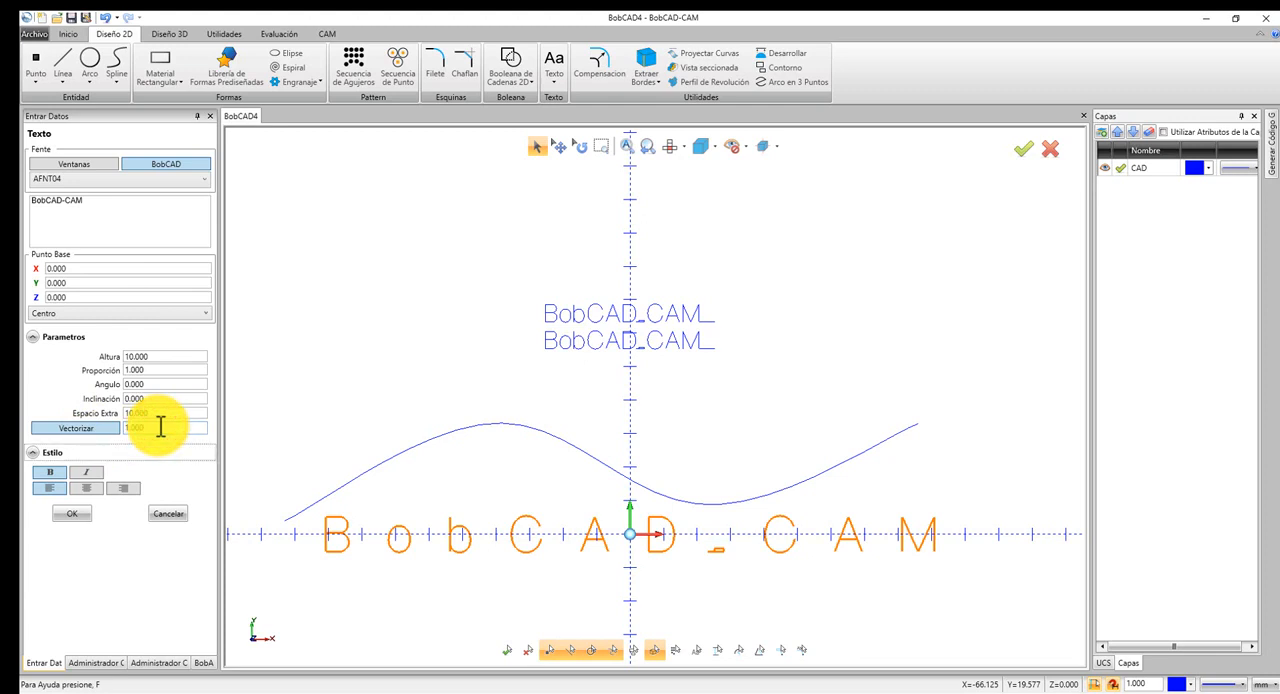
click(105, 170)
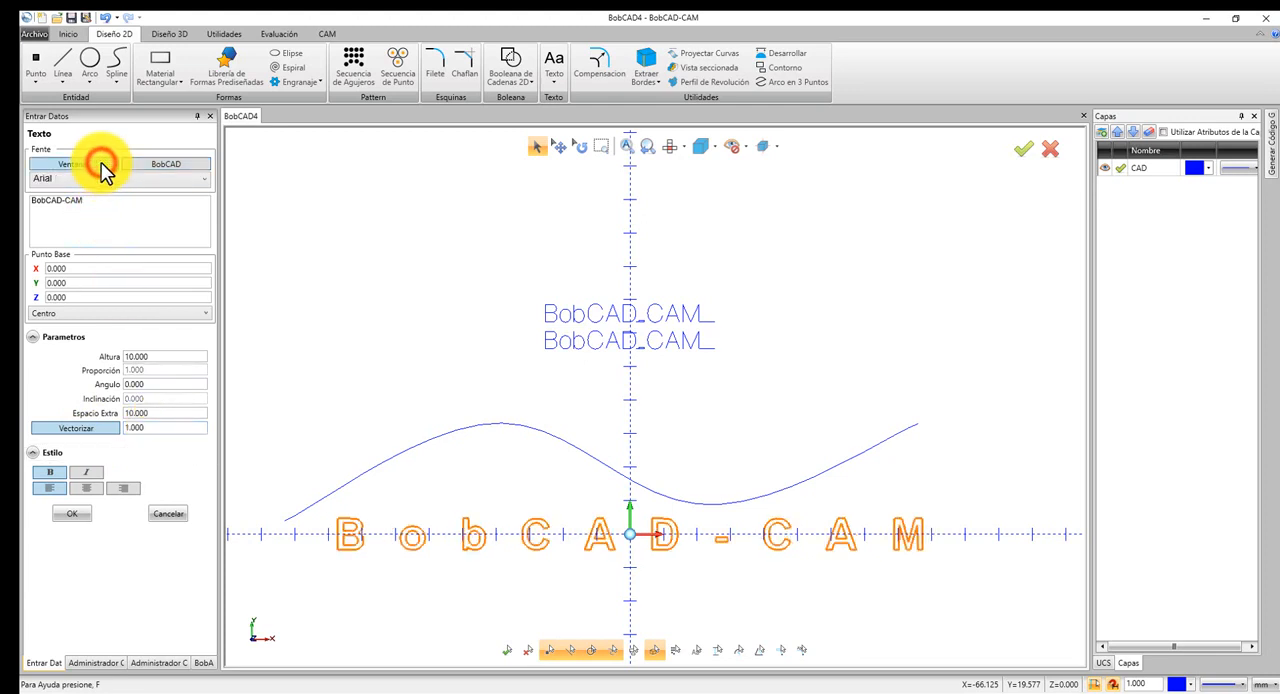
click(72, 513)
right_click(460, 354)
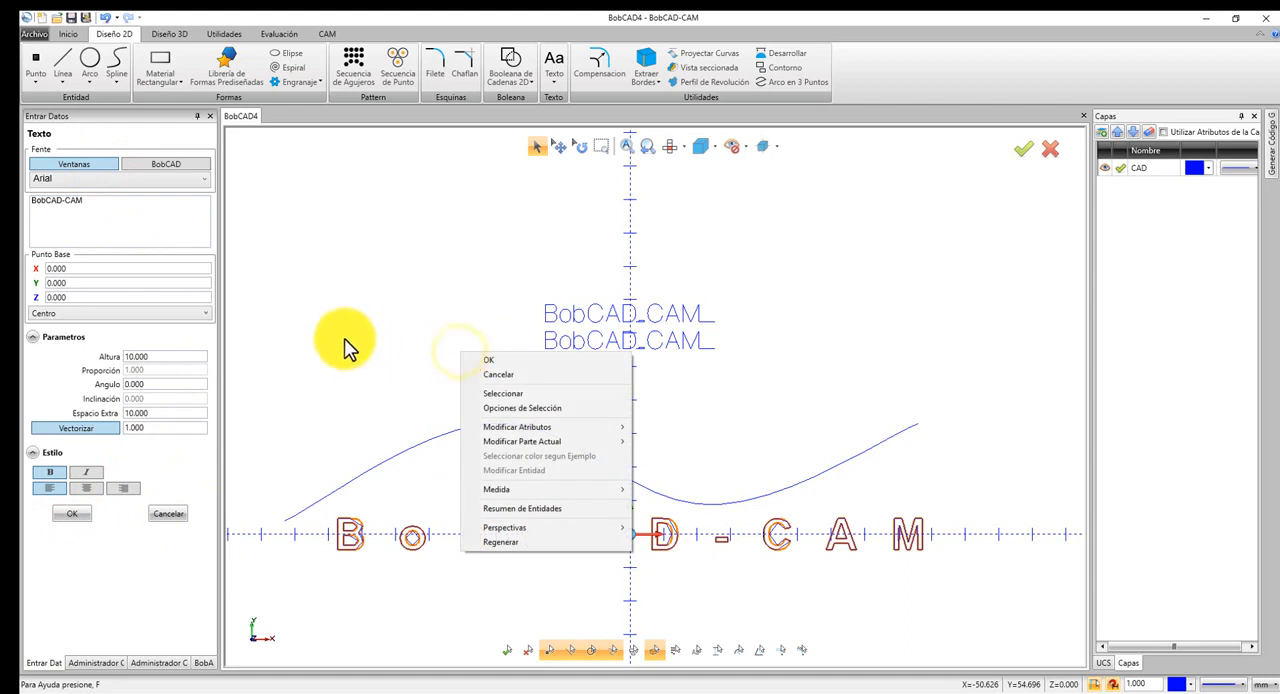
click(300, 349)
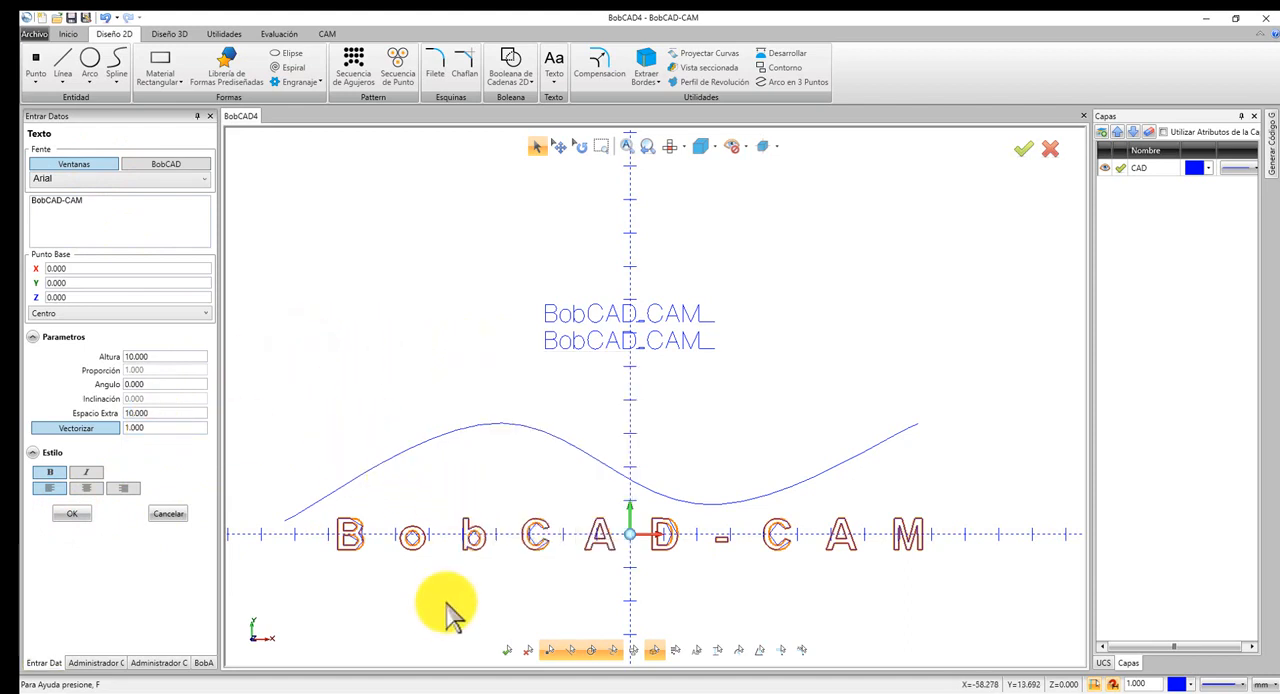
Create a second Arial text at X -3.140, Y -27.000 with a Vectorizar value of 0.100, and leave the text command.
middle_drag(486, 583, 438, 468)
click(624, 444)
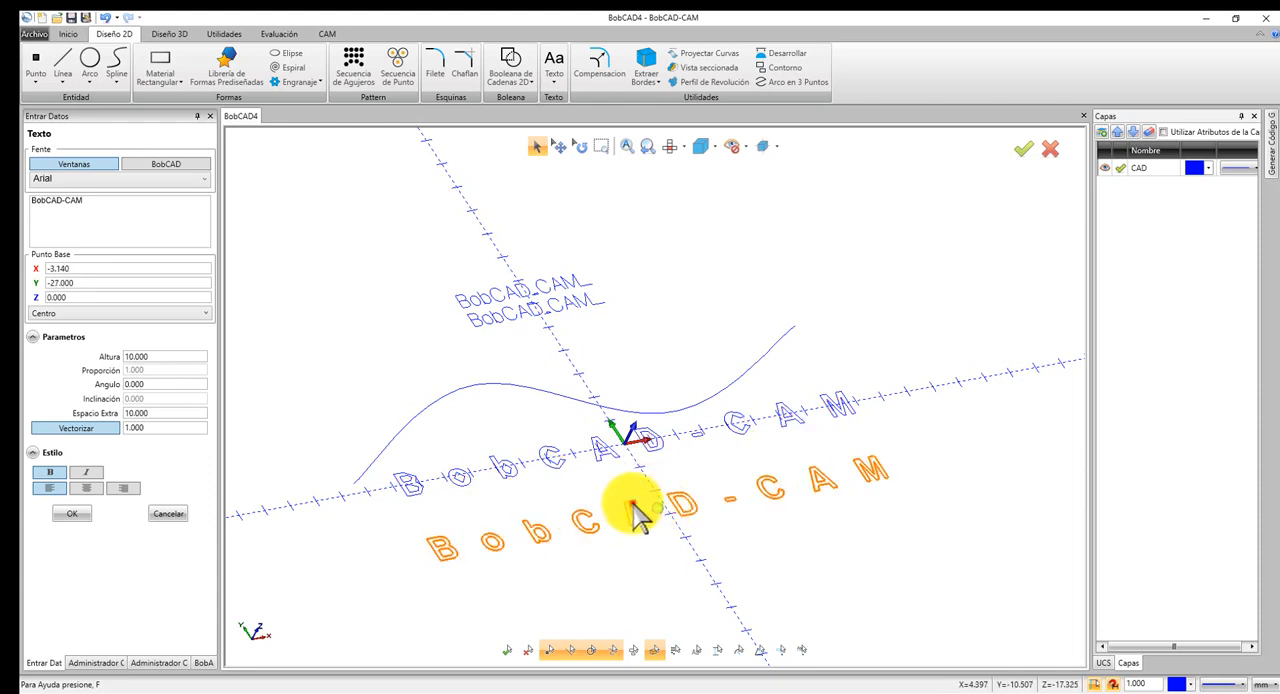
click(636, 512)
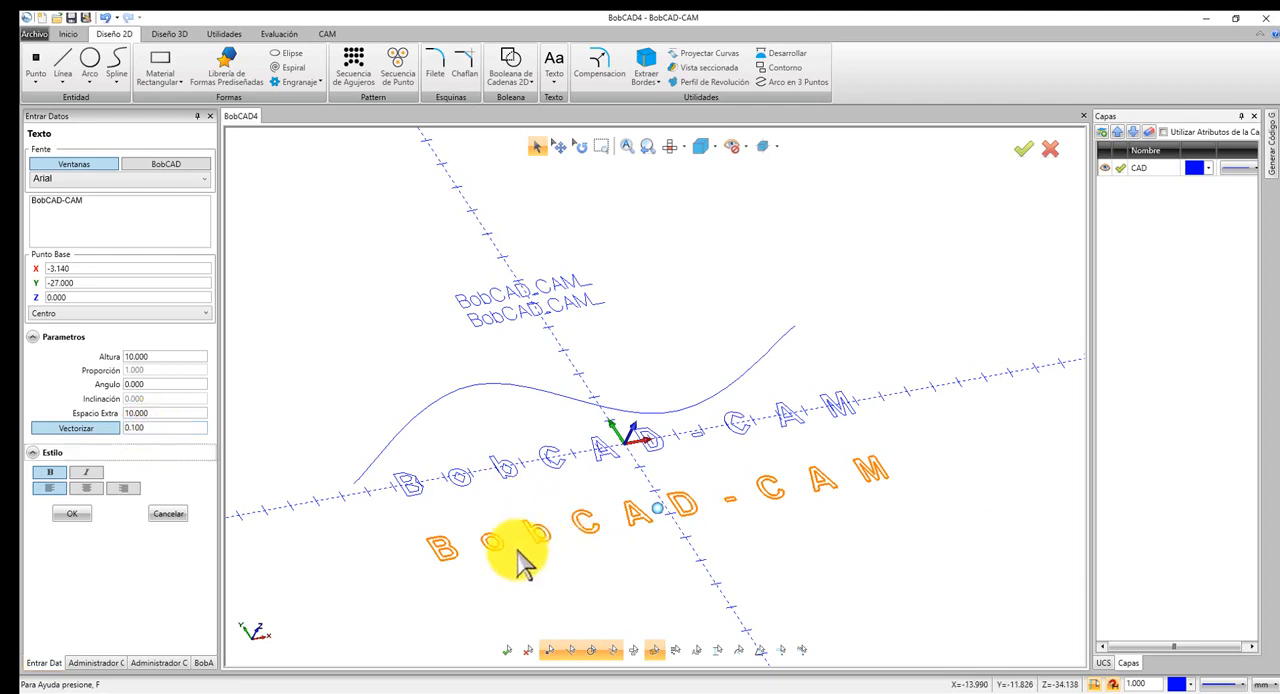
click(70, 513)
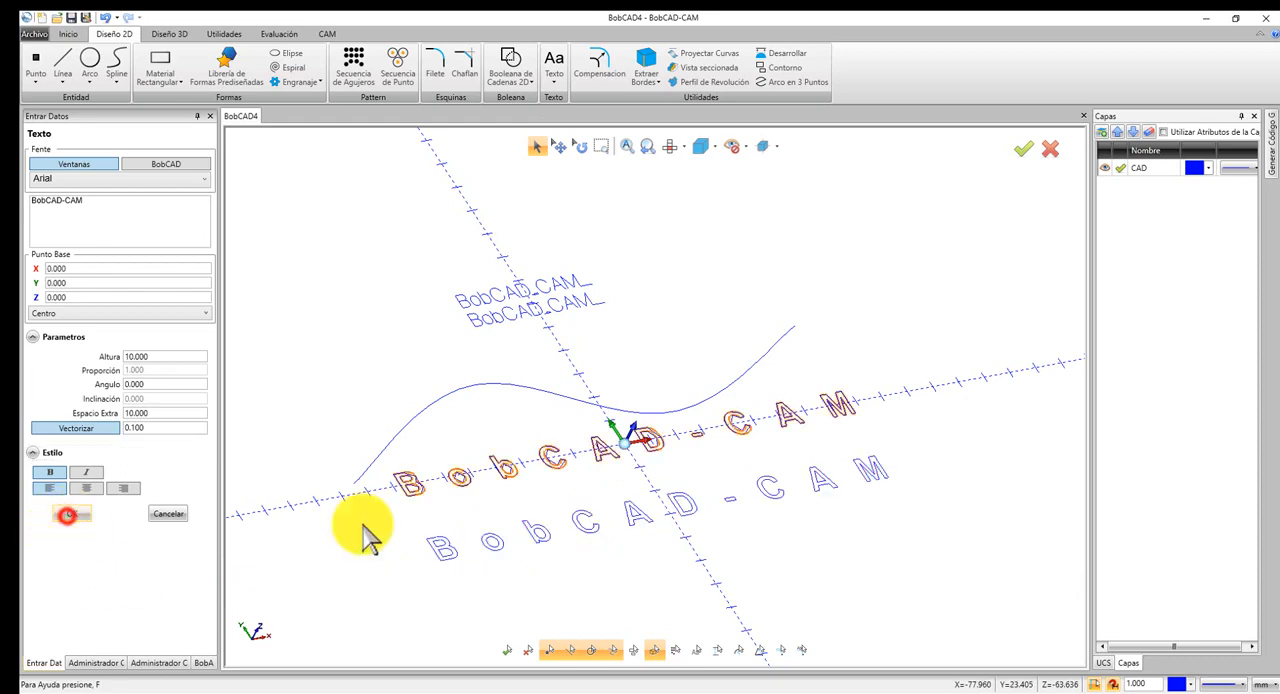
right_click(588, 500)
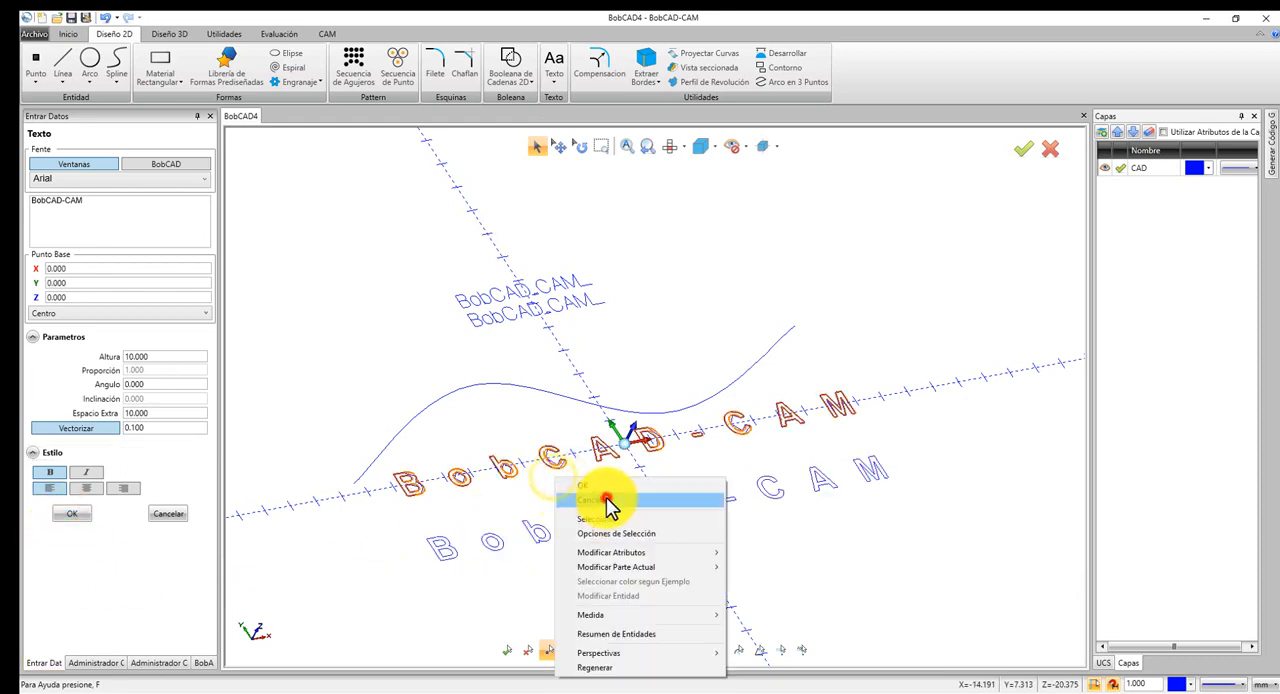
click(606, 506)
Compare the letter outlines of the two vectorized texts up close and check where the lines-to-arcs conversion is found.
scroll(638, 507, up, 2)
scroll(641, 515, up, 2)
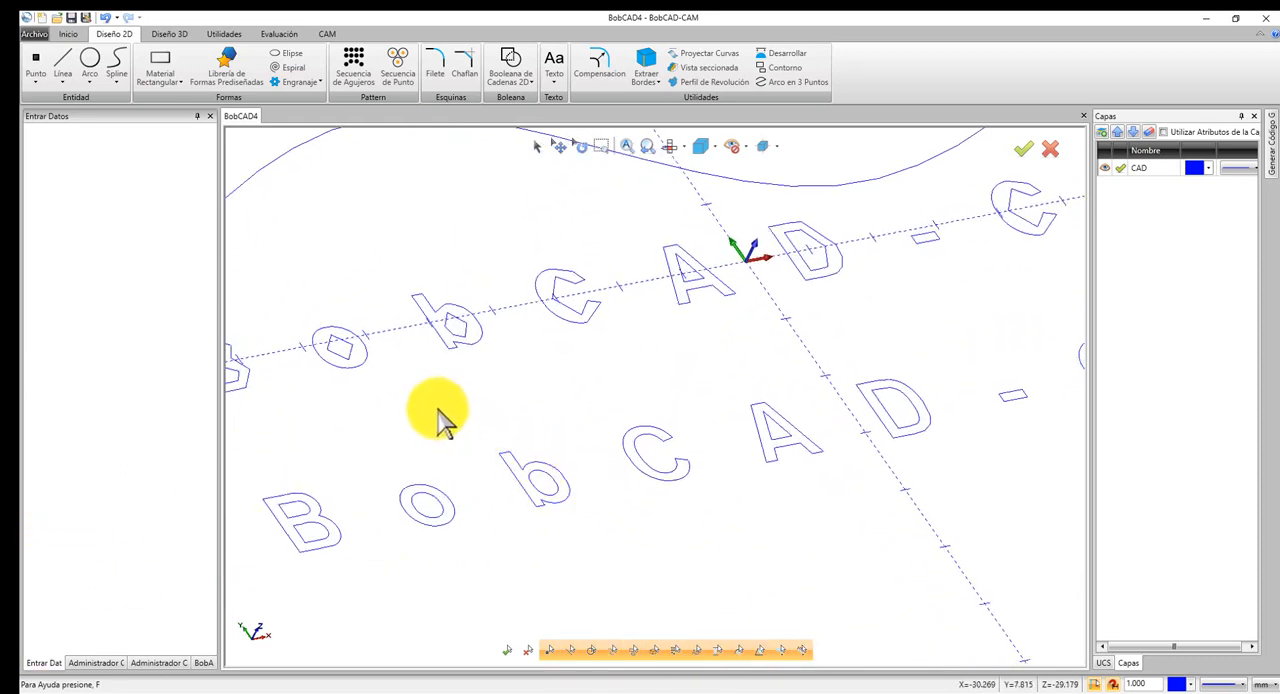
scroll(366, 383, up, 4)
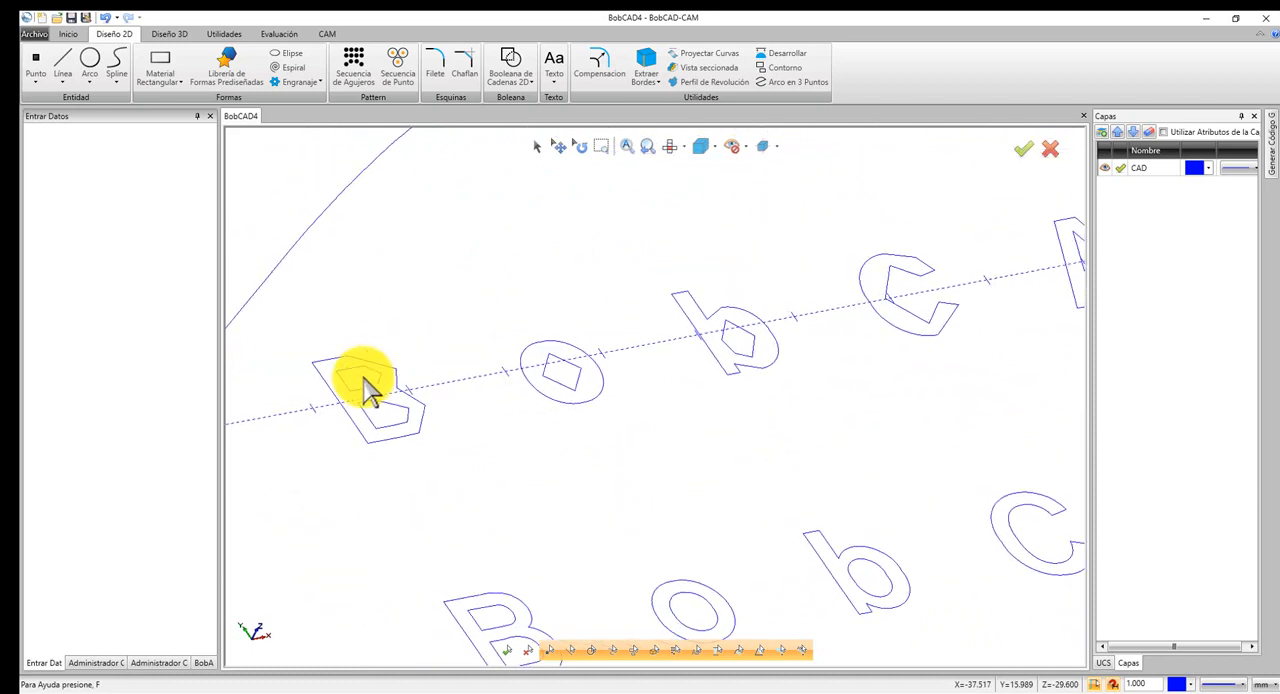
click(89, 80)
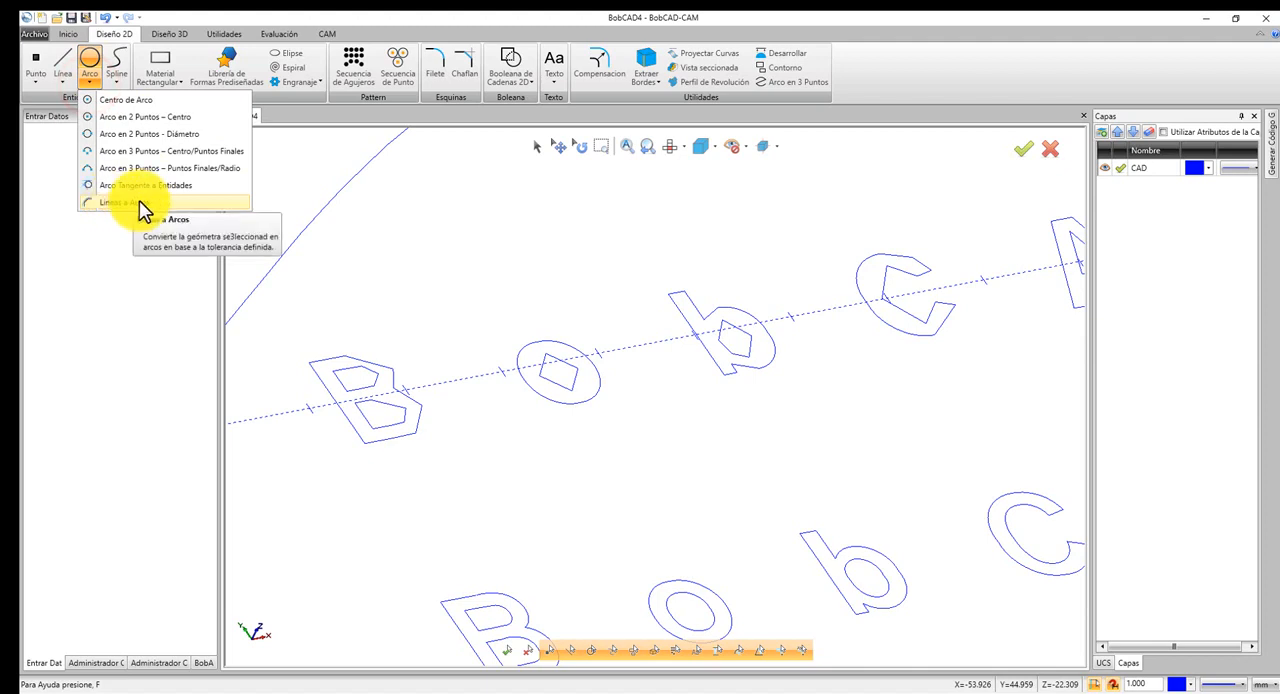
click(607, 248)
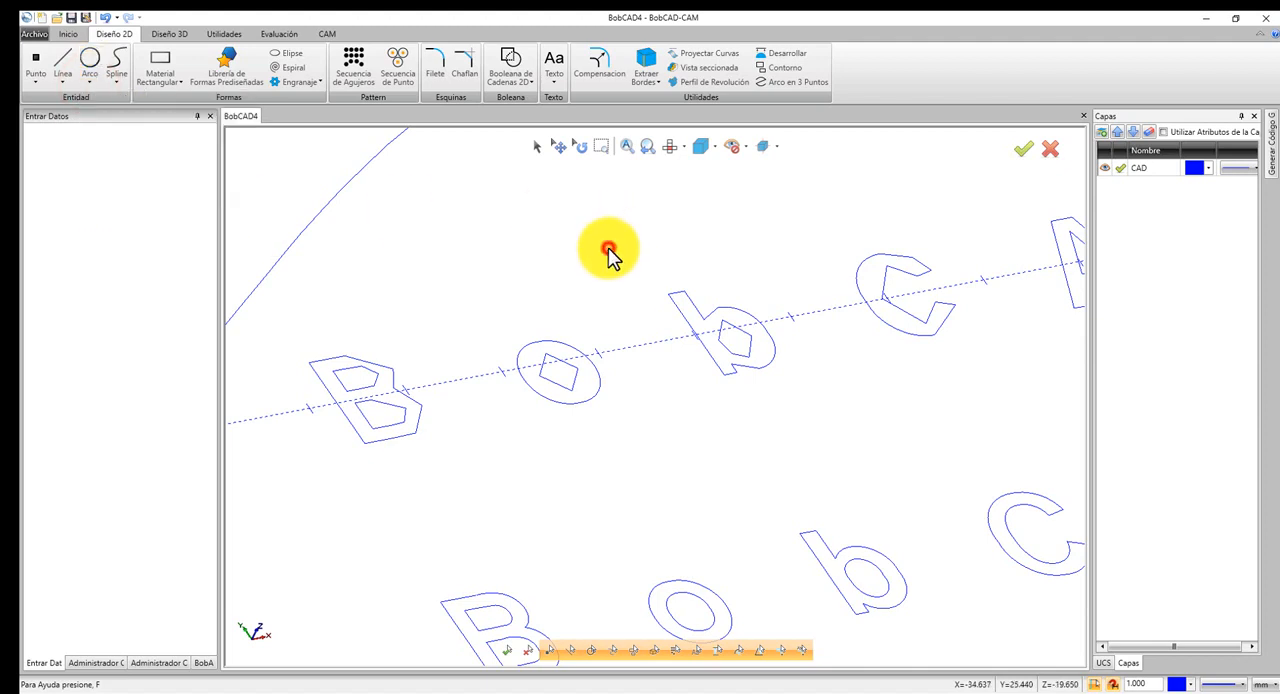
click(536, 147)
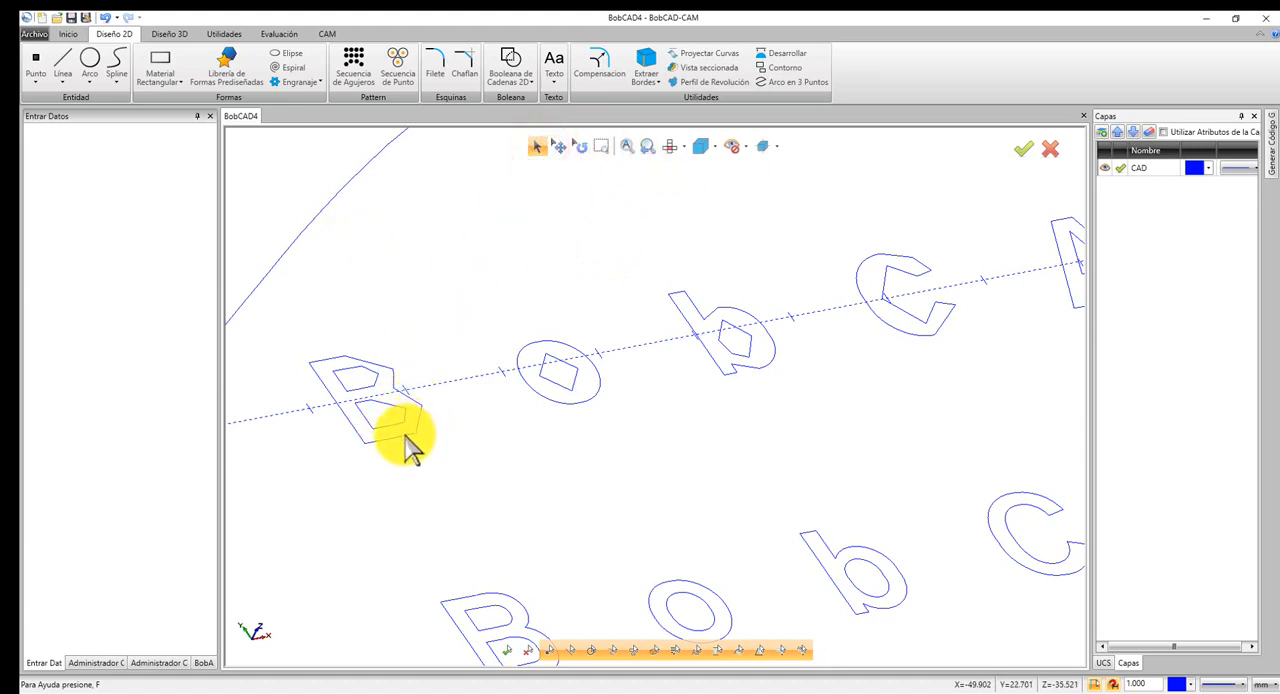
scroll(388, 424, down, 3)
scroll(500, 402, up, 2)
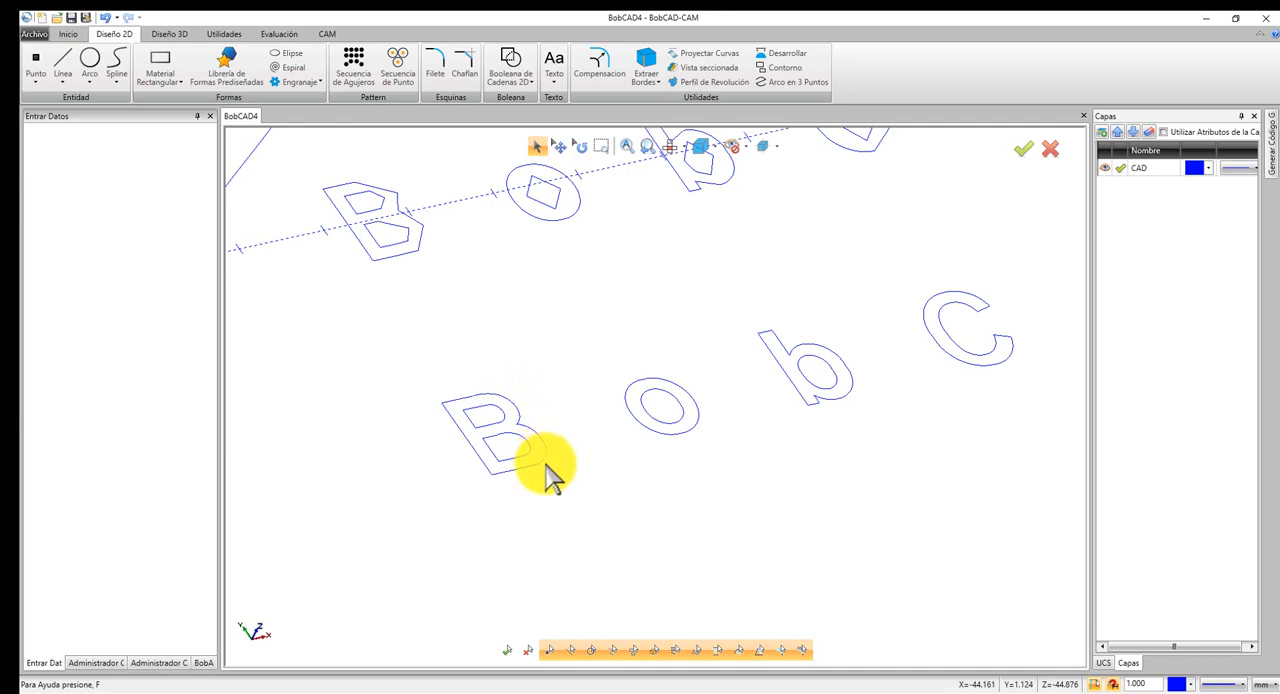
scroll(548, 478, down, 6)
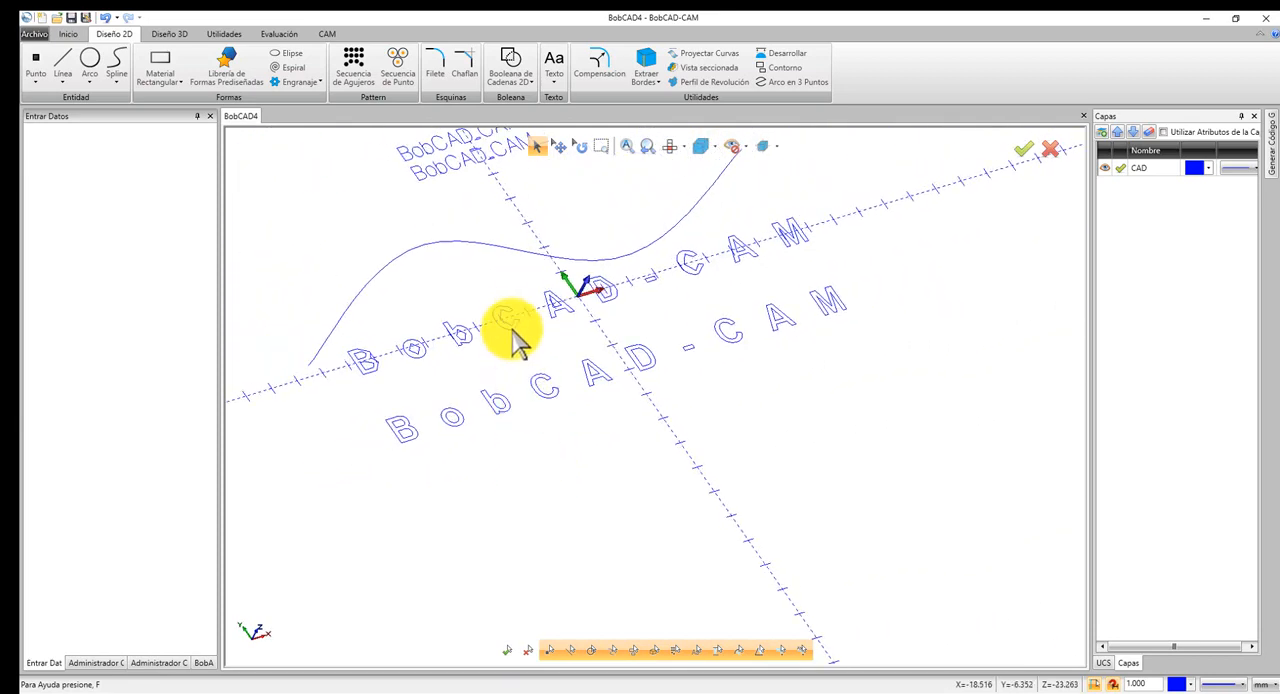
Review the Vectorizar setting for a new text, and try to select the vectorized BobCAD-CAM texts for fitting to a curve.
click(556, 62)
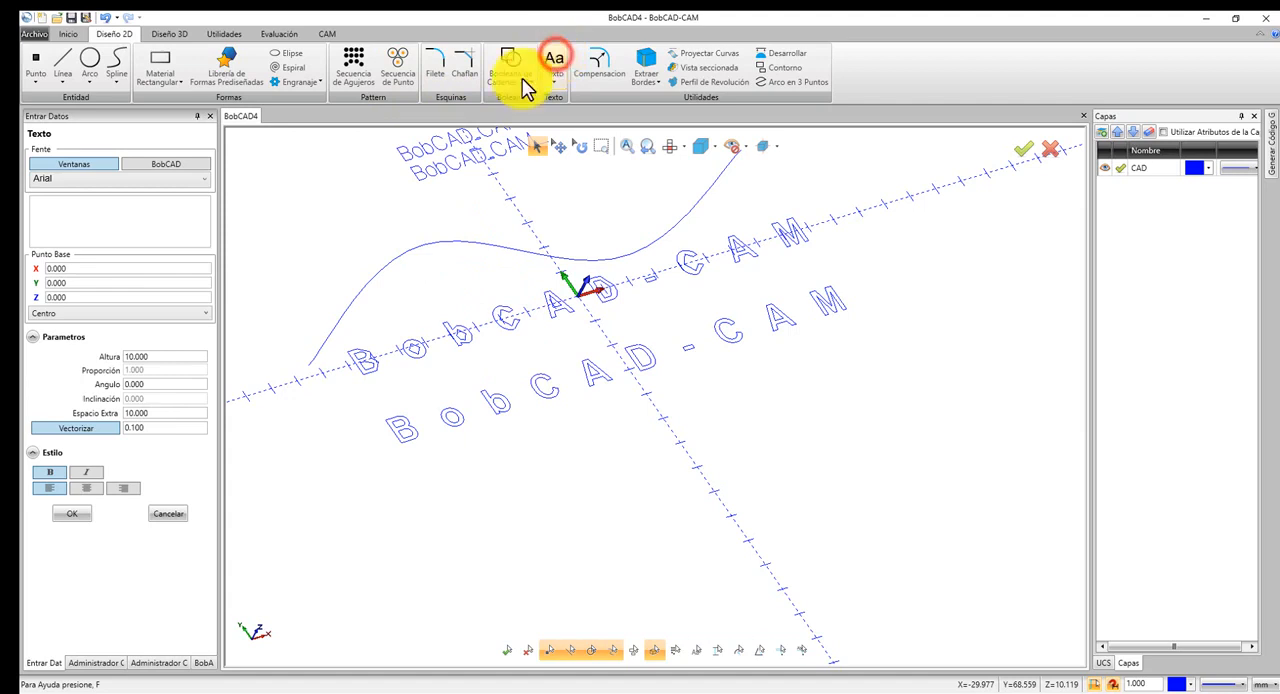
click(89, 430)
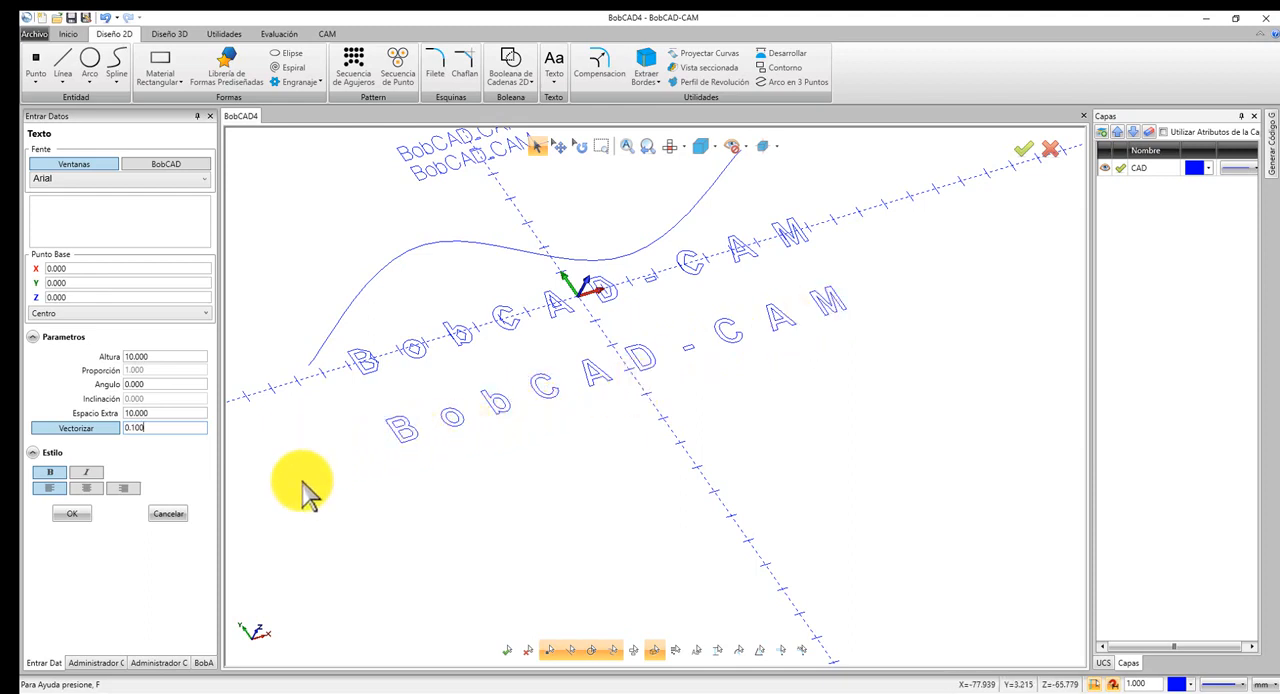
click(554, 82)
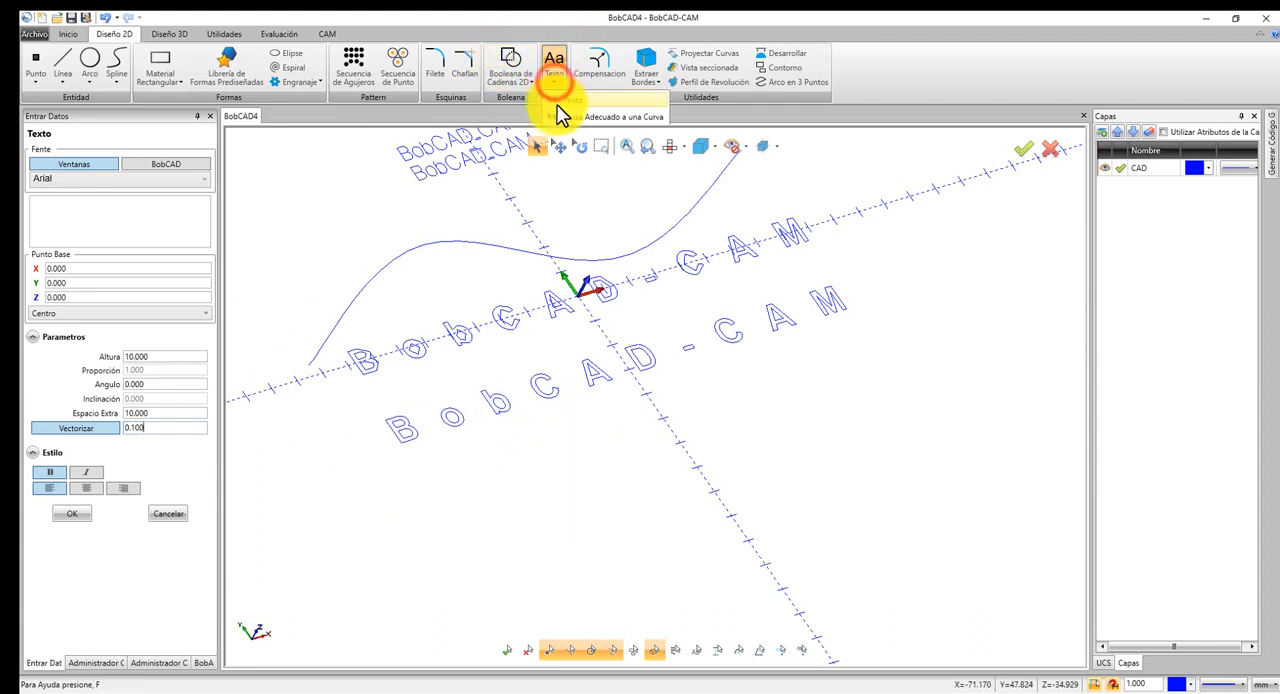
click(560, 116)
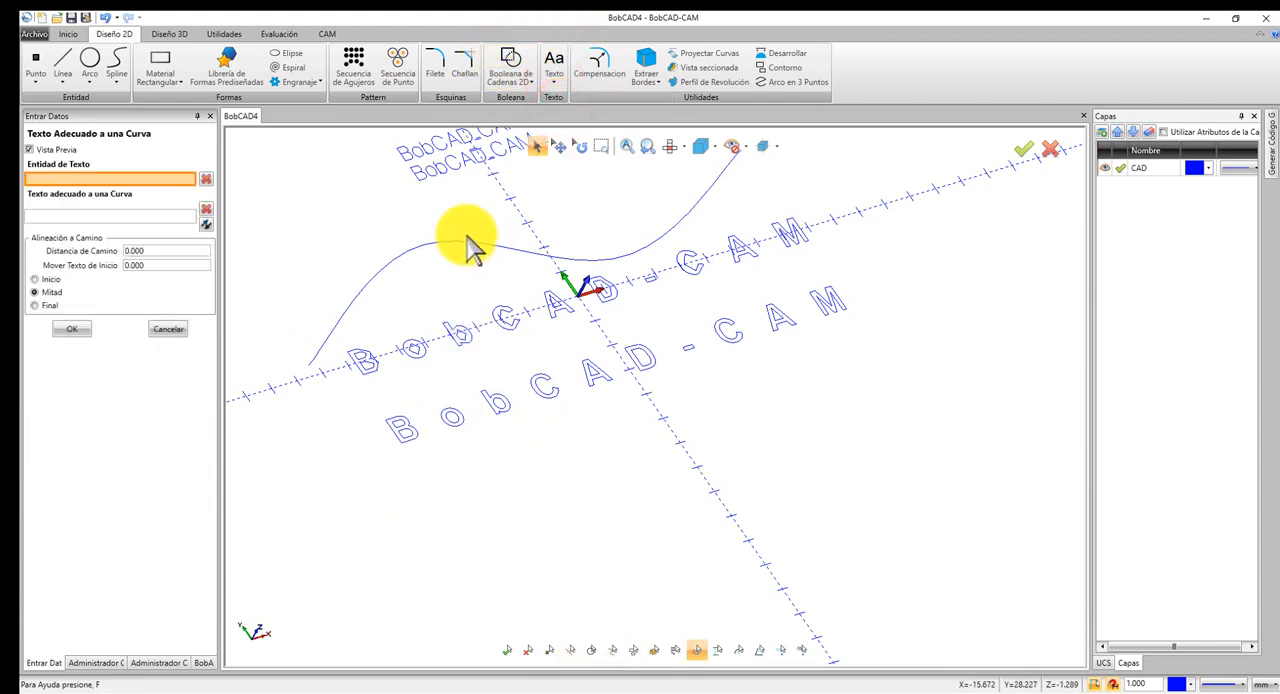
click(500, 327)
click(485, 388)
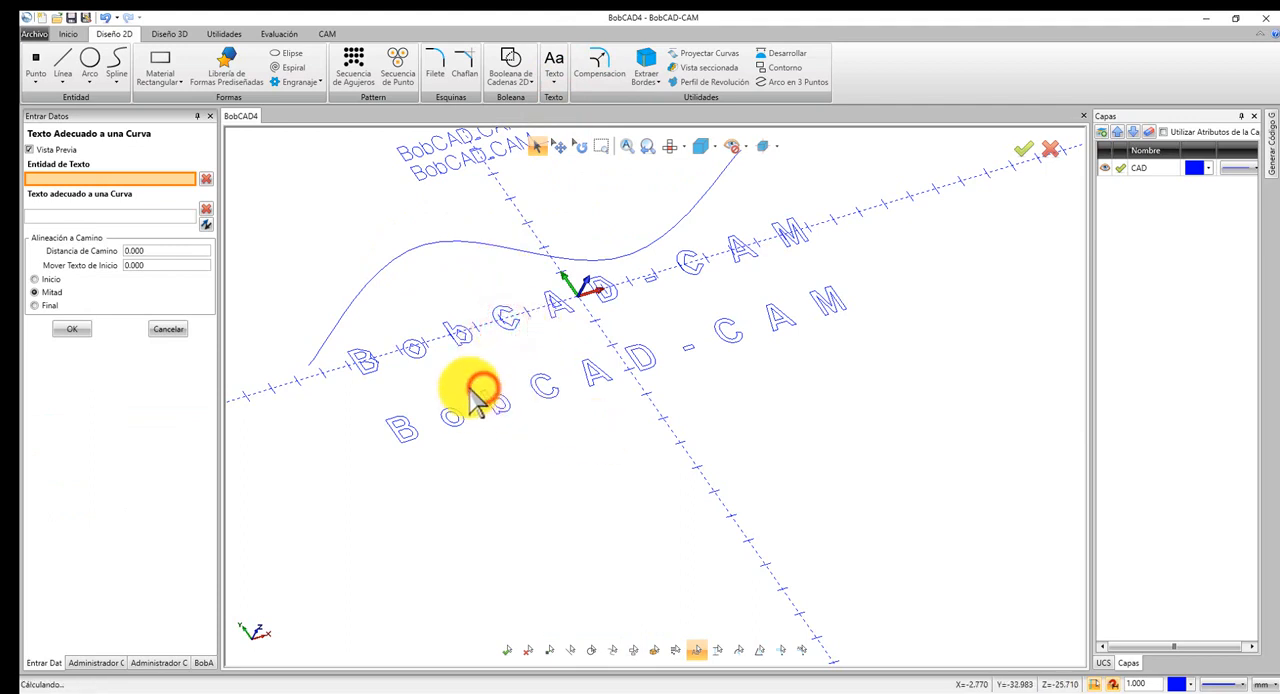
click(470, 387)
click(437, 339)
click(443, 300)
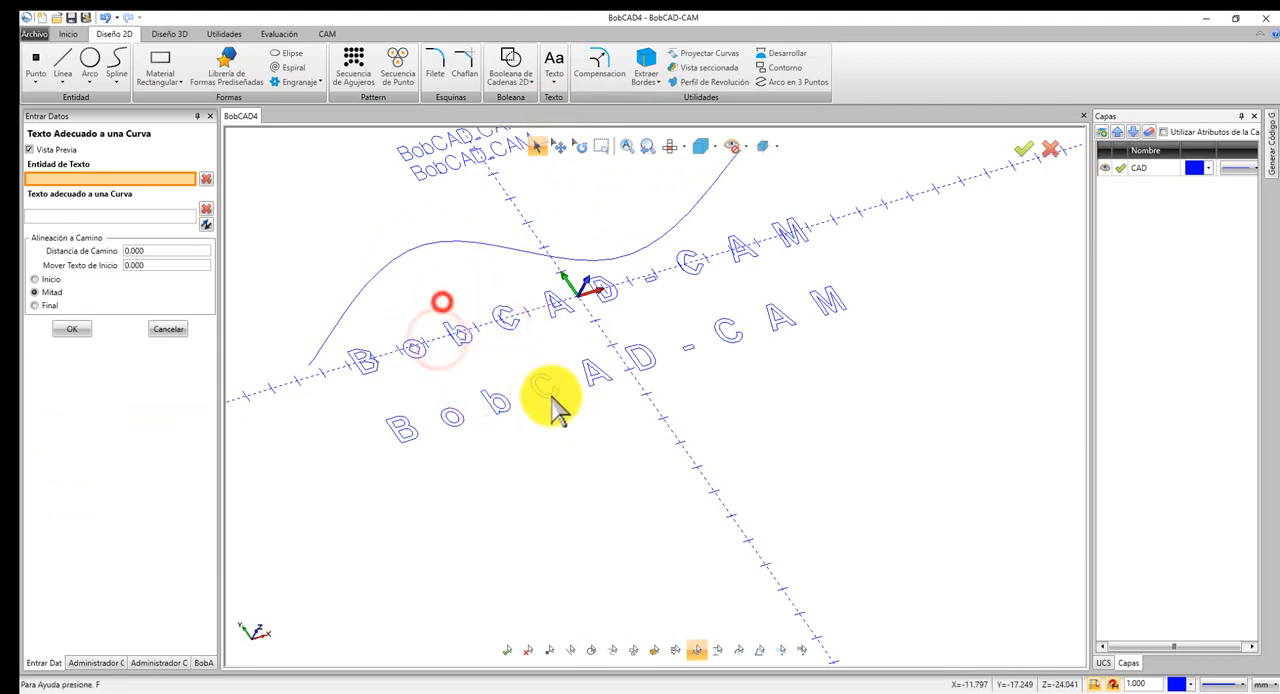